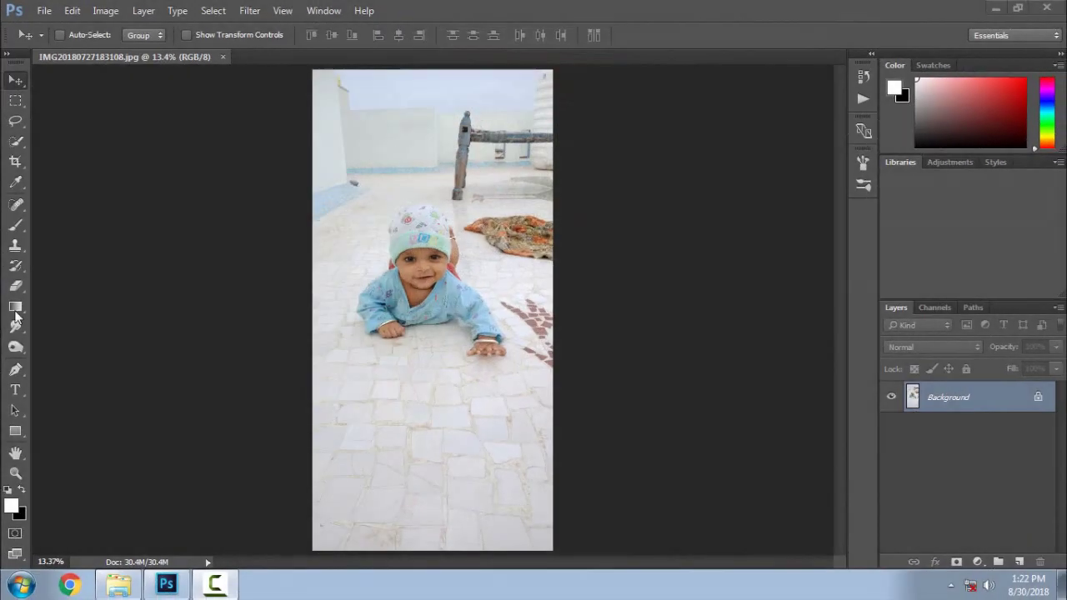
With the Pen tool zoomed in, anchor the outline from the sleeve up the garment edge.
{"action": "left_click", "coordinate": [16, 373]}
{"action": "scroll", "coordinate": [406, 358], "scroll_direction": "up", "scroll_amount": 3}
{"action": "scroll", "coordinate": [406, 358], "scroll_direction": "up", "scroll_amount": 3}
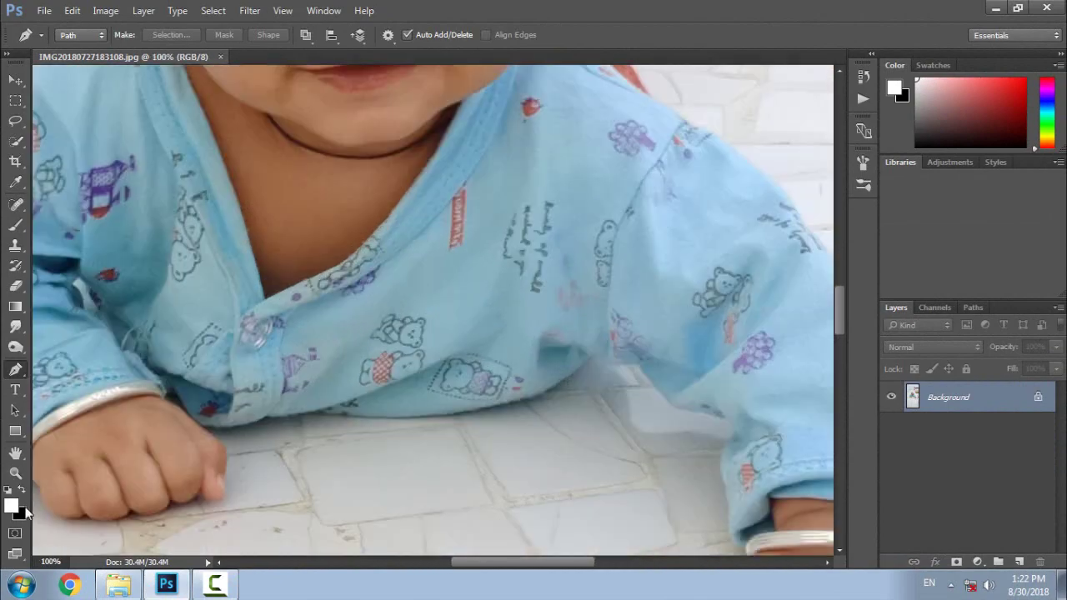
{"action": "scroll", "coordinate": [409, 409], "scroll_direction": "up", "scroll_amount": 1}
{"action": "scroll", "coordinate": [340, 423], "scroll_direction": "up", "scroll_amount": 1}
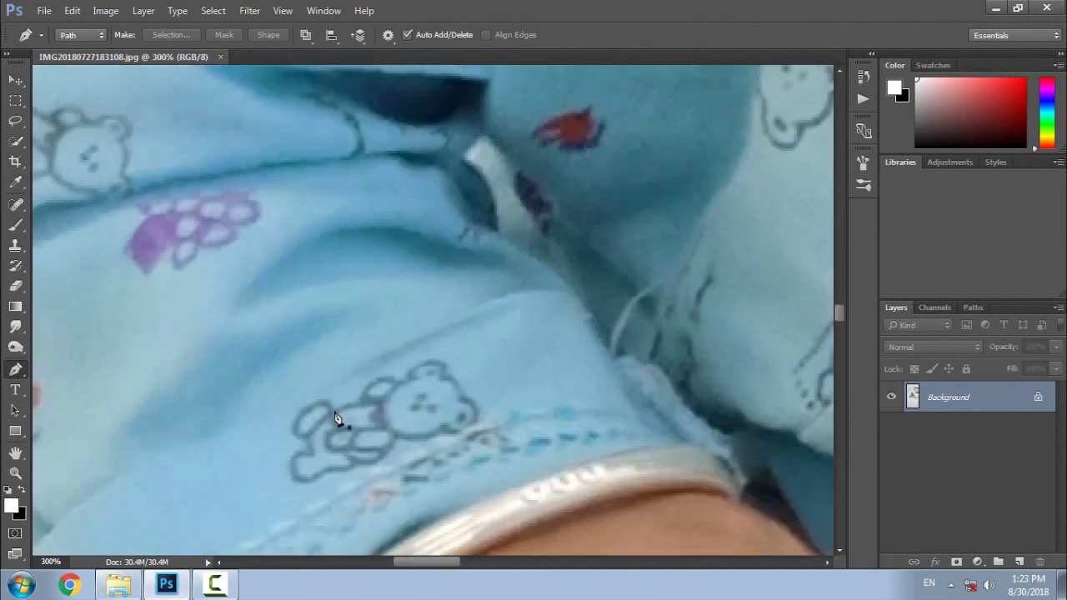
{"action": "scroll", "coordinate": [370, 369], "scroll_direction": "up", "scroll_amount": 1}
{"action": "left_click", "coordinate": [257, 521]}
{"action": "left_click", "coordinate": [241, 440]}
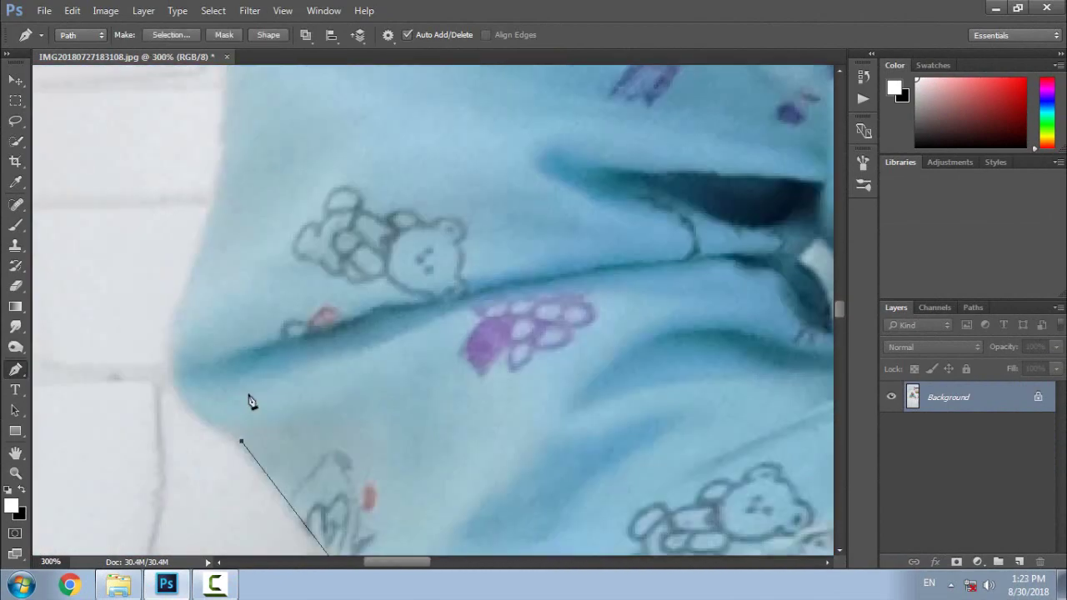
{"action": "left_click", "coordinate": [246, 298]}
{"action": "left_click", "coordinate": [309, 266]}
{"action": "left_click", "coordinate": [370, 242]}
Continue the curved path along the cloth, the baby's arm, hand and fingertips.
{"action": "mouse_move", "coordinate": [358, 231]}
{"action": "left_mouse_down"}
{"action": "mouse_move", "coordinate": [398, 219]}
{"action": "mouse_move", "coordinate": [472, 142]}
{"action": "left_mouse_up"}
{"action": "left_click_drag", "start_coordinate": [299, 203], "coordinate": [467, 247]}
{"action": "left_click", "coordinate": [505, 231]}
{"action": "left_click_drag", "start_coordinate": [567, 334], "coordinate": [555, 474]}
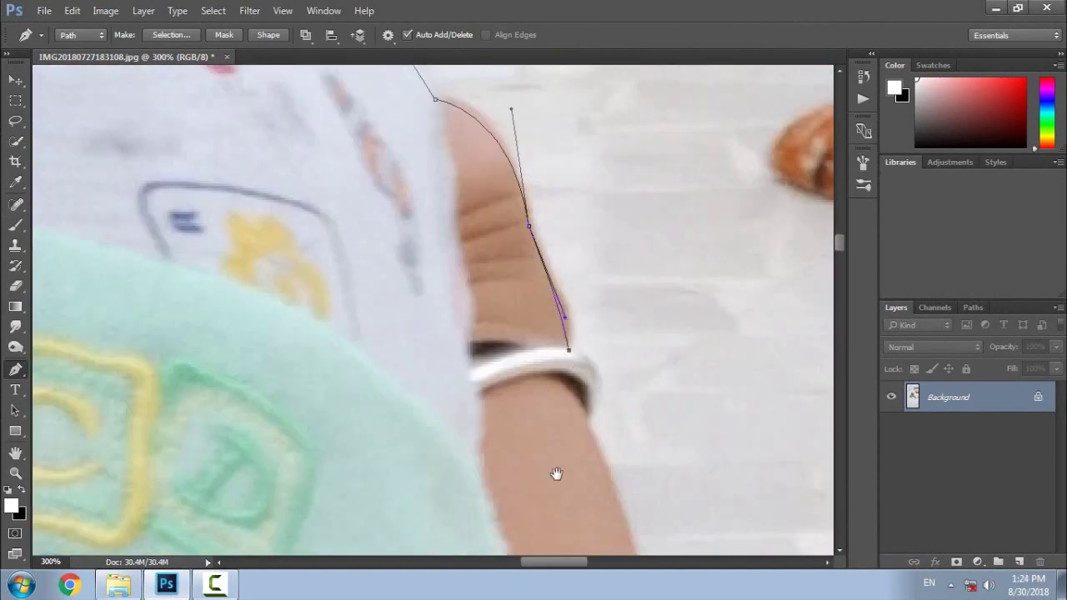
{"action": "left_click", "coordinate": [592, 434]}
{"action": "left_click", "coordinate": [631, 430]}
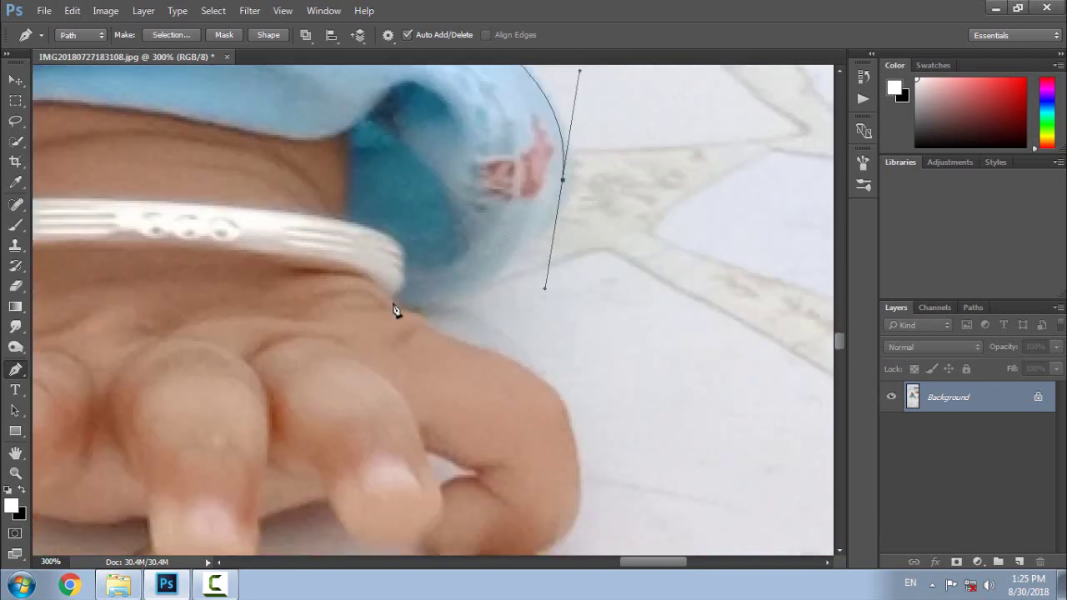
{"action": "left_click_drag", "start_coordinate": [464, 197], "coordinate": [526, 230]}
{"action": "left_click_drag", "start_coordinate": [431, 239], "coordinate": [442, 262]}
{"action": "left_click_drag", "start_coordinate": [364, 220], "coordinate": [366, 242]}
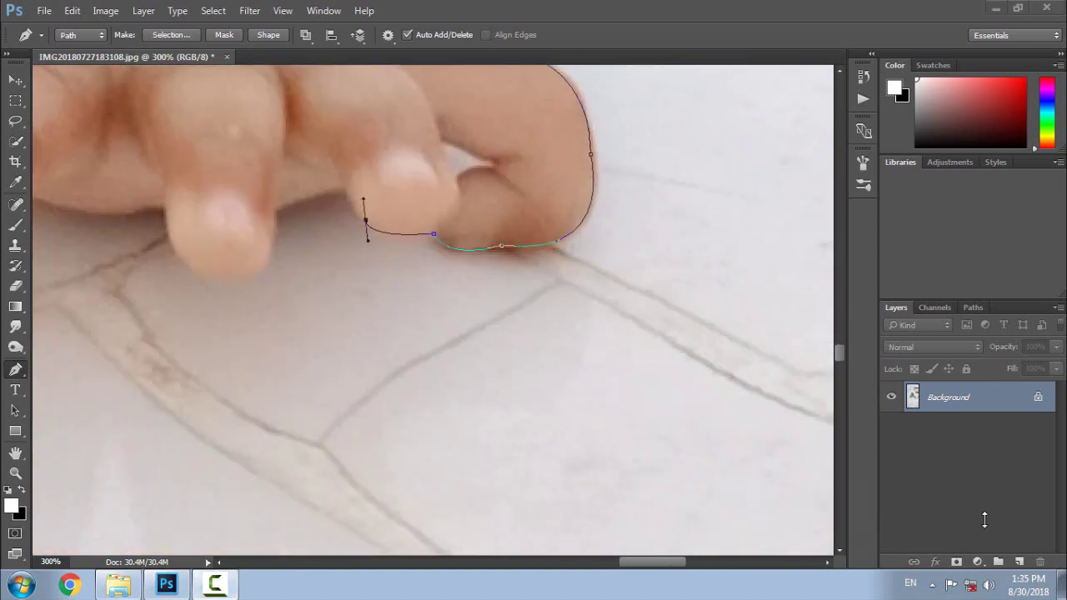
{"action": "left_click_drag", "start_coordinate": [403, 335], "coordinate": [314, 278]}
Trace the blue cuff, thumb and knuckle, then close the path around the baby.
{"action": "left_click_drag", "start_coordinate": [353, 489], "coordinate": [439, 289]}
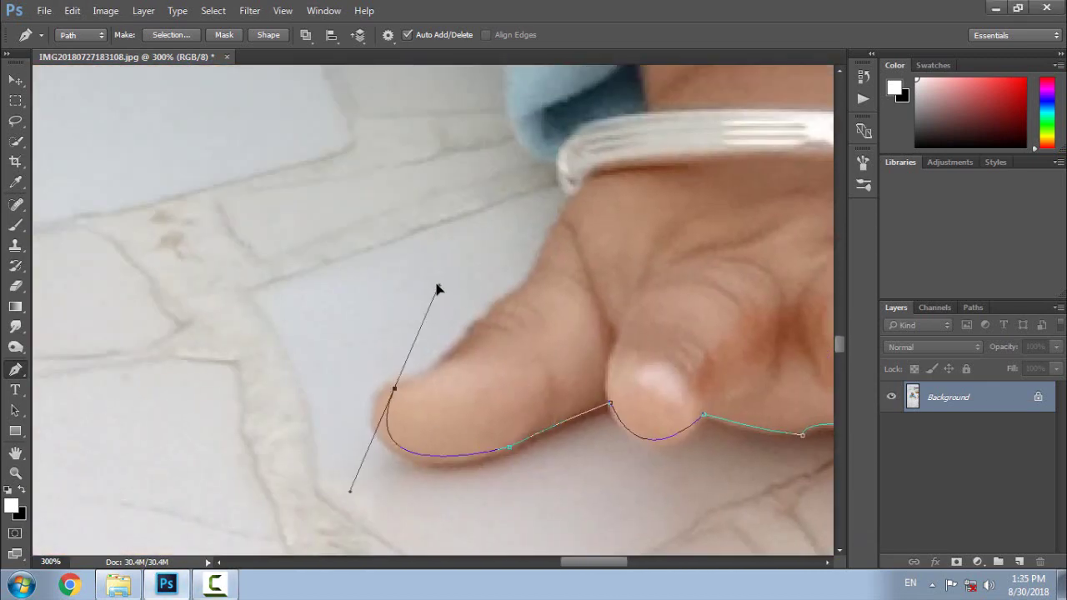
{"action": "left_click", "coordinate": [405, 352]}
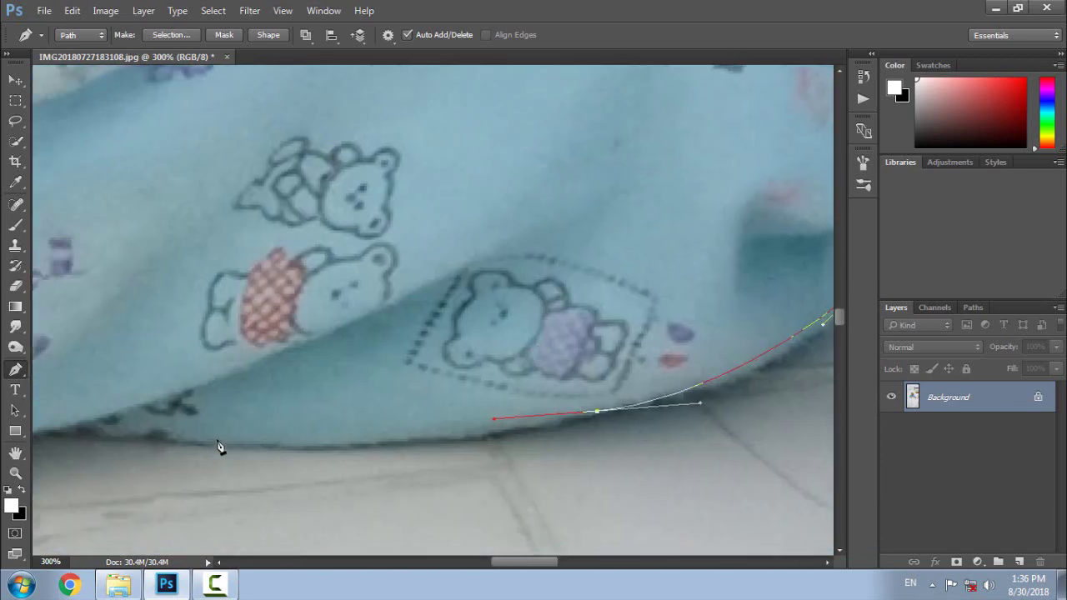
{"action": "left_click_drag", "start_coordinate": [513, 393], "coordinate": [498, 375]}
{"action": "left_click_drag", "start_coordinate": [529, 281], "coordinate": [543, 398]}
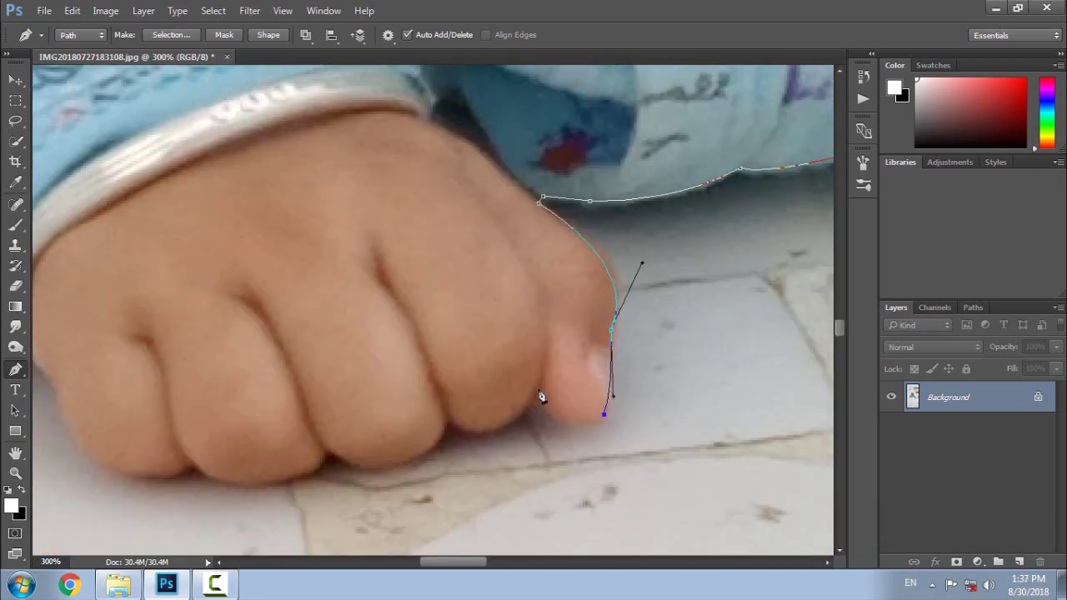
{"action": "left_click", "coordinate": [552, 371]}
{"action": "left_click", "coordinate": [409, 390]}
Convert the closed path into a selection with Make Selection.
{"action": "scroll", "coordinate": [333, 401], "scroll_direction": "down", "scroll_amount": 10}
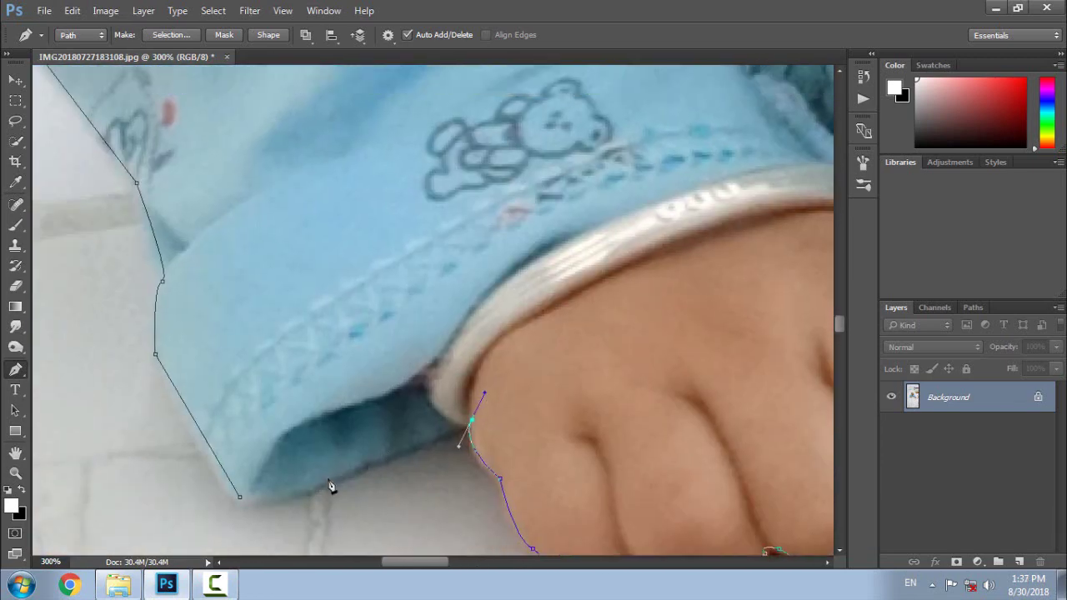
{"action": "right_click", "coordinate": [400, 275]}
{"action": "left_click", "coordinate": [411, 280]}
{"action": "left_click", "coordinate": [617, 161]}
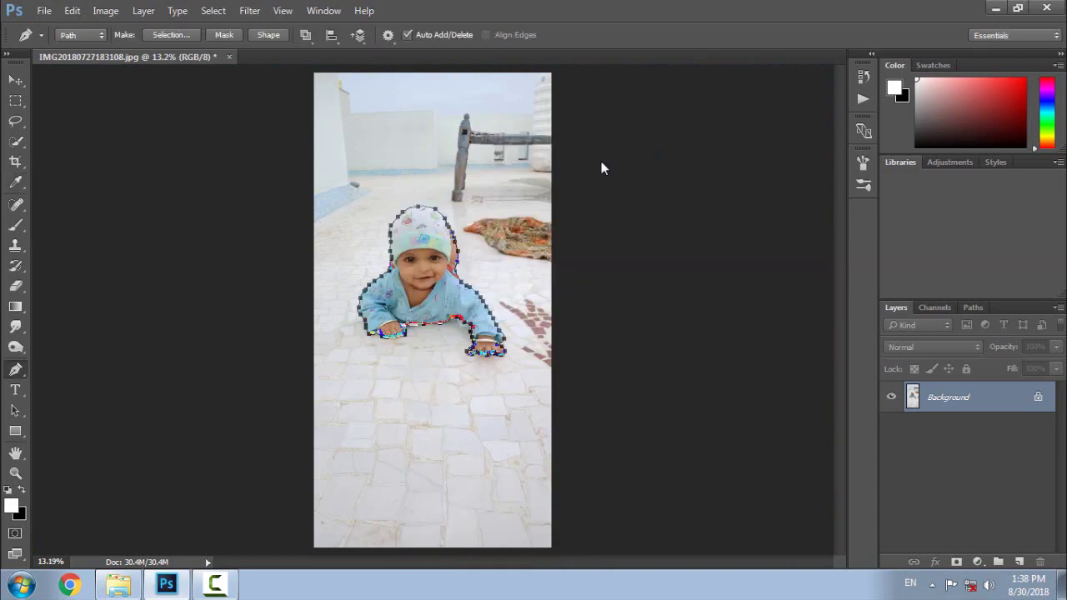
Mask out everything except the baby and apply the layer mask permanently.
{"action": "left_click", "coordinate": [956, 562]}
{"action": "right_click", "coordinate": [938, 397]}
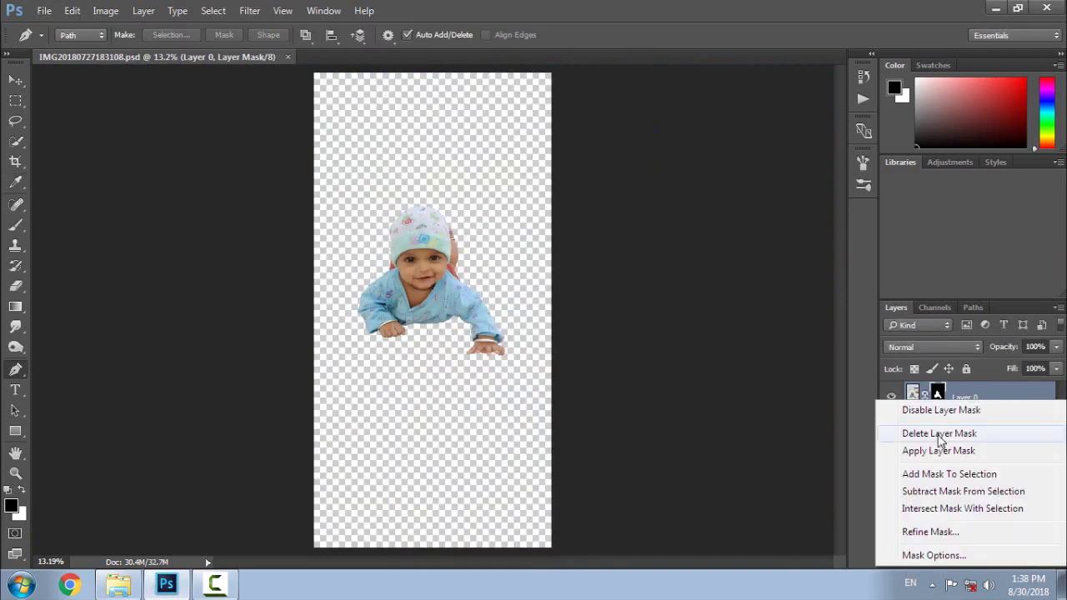
{"action": "left_click", "coordinate": [943, 447]}
Widen the canvas on both sides with the Crop tool and move the baby lower.
{"action": "left_click", "coordinate": [15, 161]}
{"action": "left_click_drag", "start_coordinate": [314, 310], "coordinate": [269, 303]}
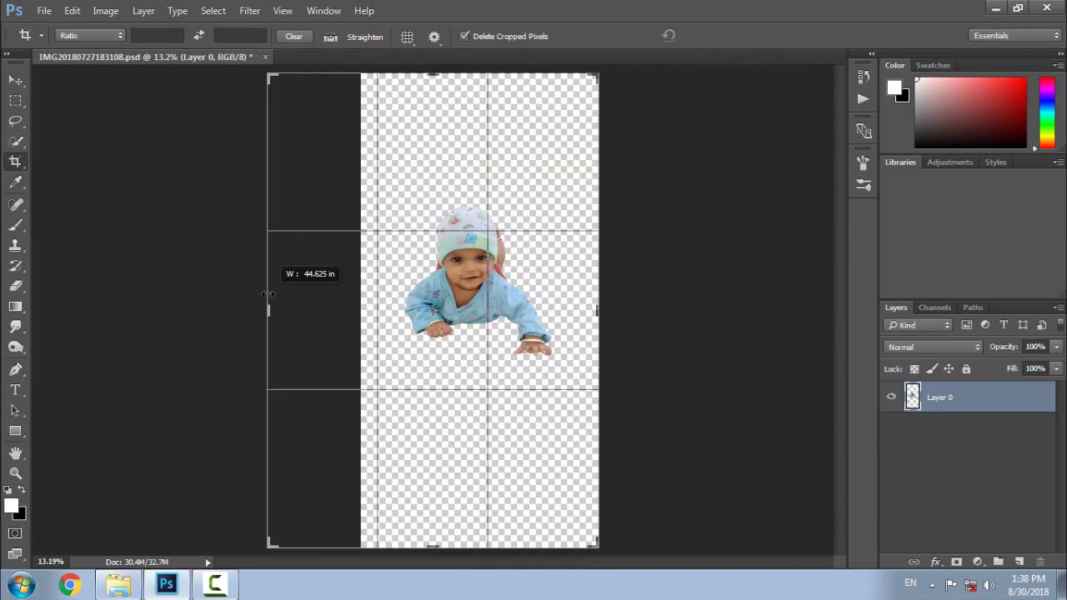
{"action": "left_click_drag", "start_coordinate": [625, 312], "coordinate": [707, 315]}
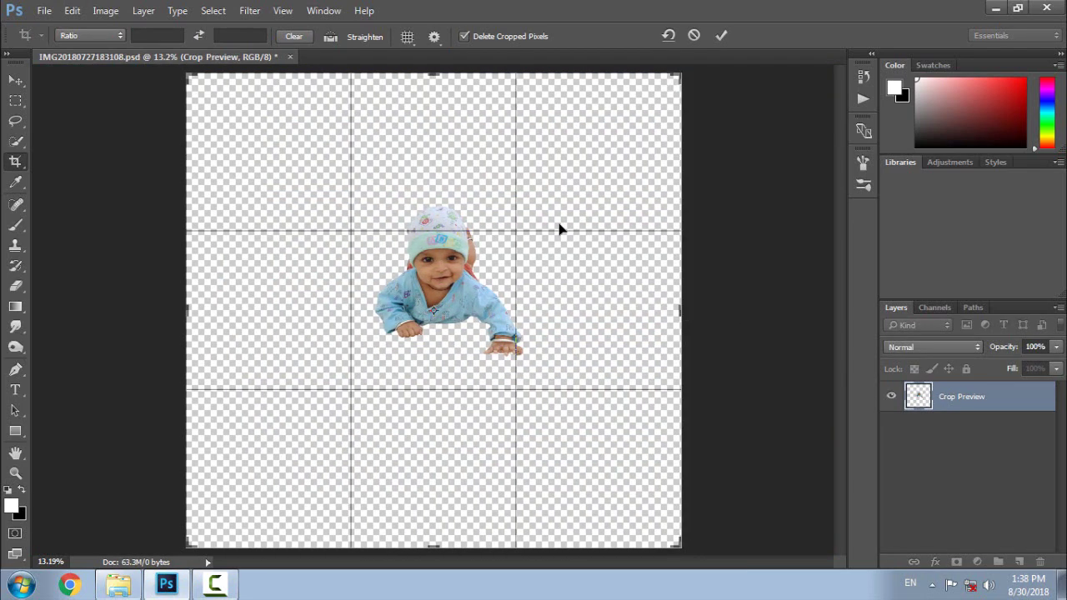
{"action": "key", "text": "Return"}
{"action": "left_click", "coordinate": [15, 80]}
{"action": "left_click_drag", "start_coordinate": [430, 284], "coordinate": [445, 357]}
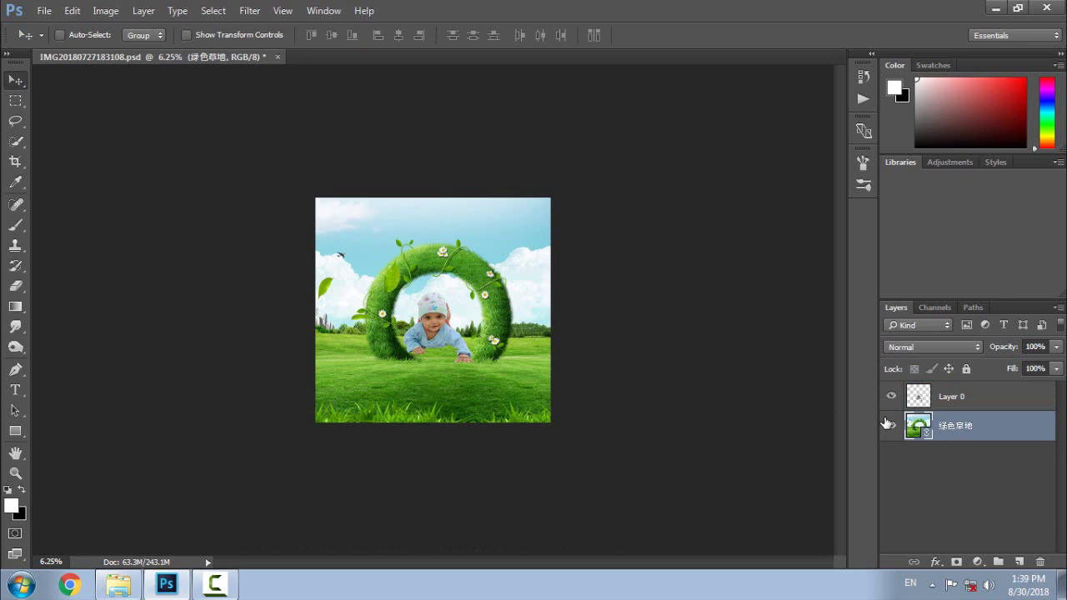
Scale the baby cutout to about 123% and place it in front of the grassy ring.
{"action": "left_click", "coordinate": [950, 397]}
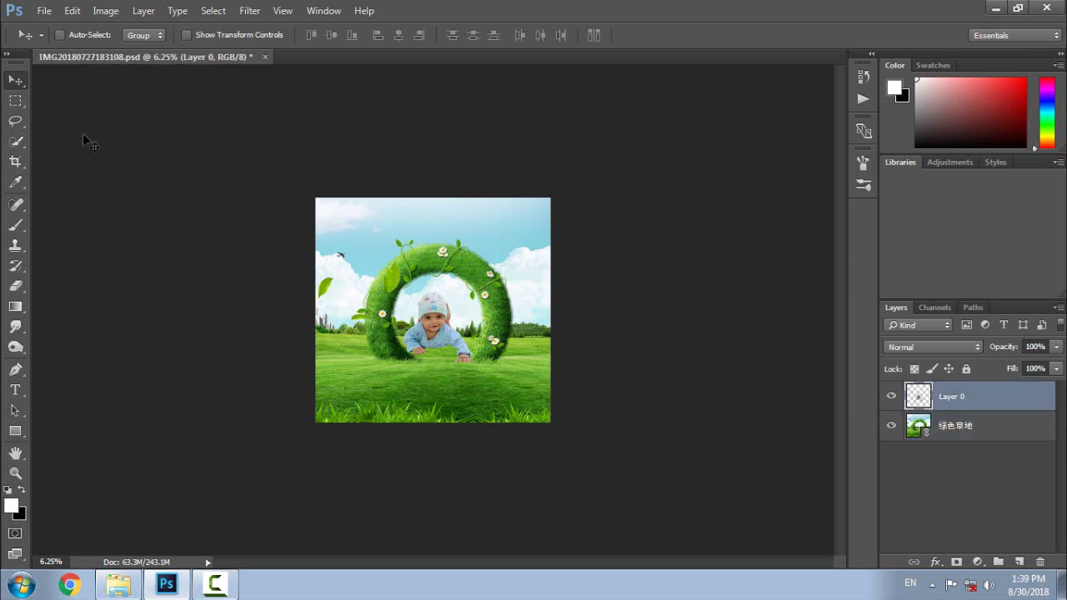
{"action": "key", "text": "ctrl+0"}
{"action": "left_click_drag", "start_coordinate": [436, 362], "coordinate": [449, 422]}
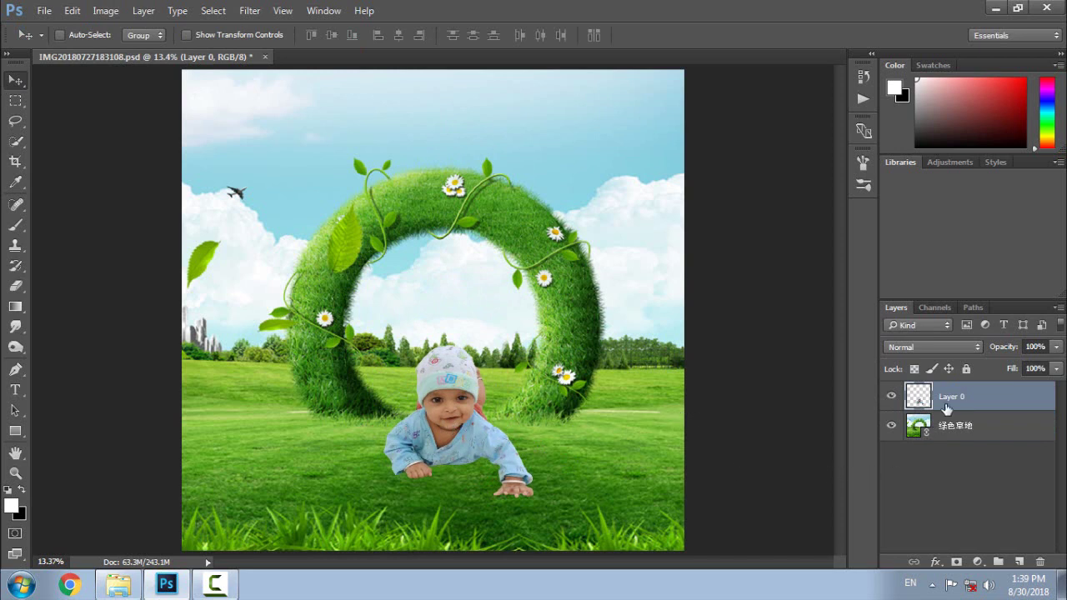
{"action": "key", "text": "ctrl+t"}
{"action": "left_click_drag", "start_coordinate": [383, 345], "coordinate": [367, 323]}
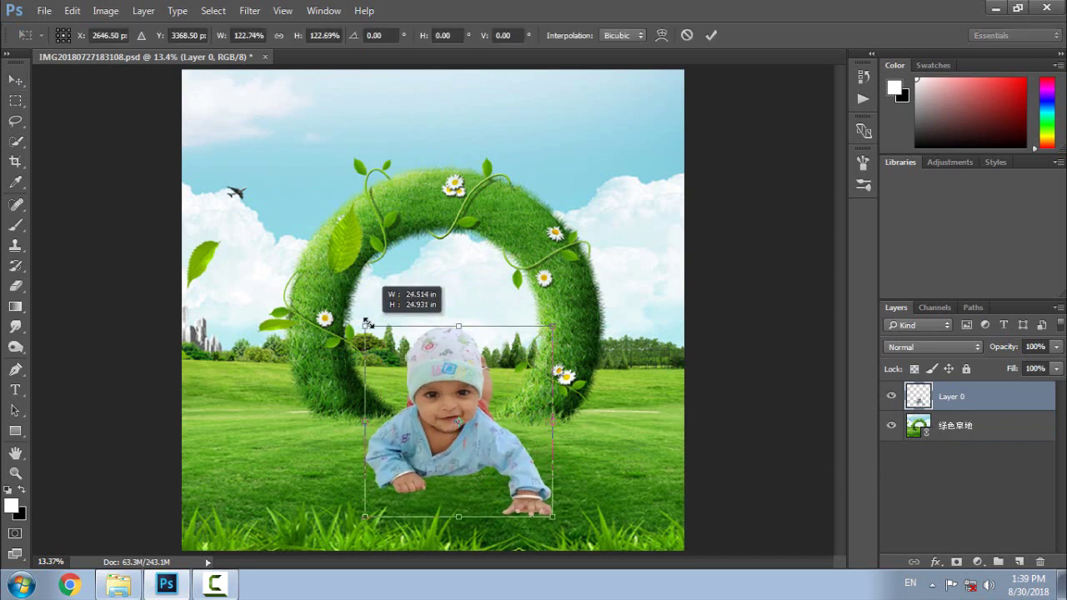
{"action": "key", "text": "Return"}
{"action": "mouse_move", "coordinate": [450, 437]}
{"action": "left_mouse_down"}
{"action": "mouse_move", "coordinate": [455, 428]}
{"action": "mouse_move", "coordinate": [451, 438]}
{"action": "left_mouse_up"}
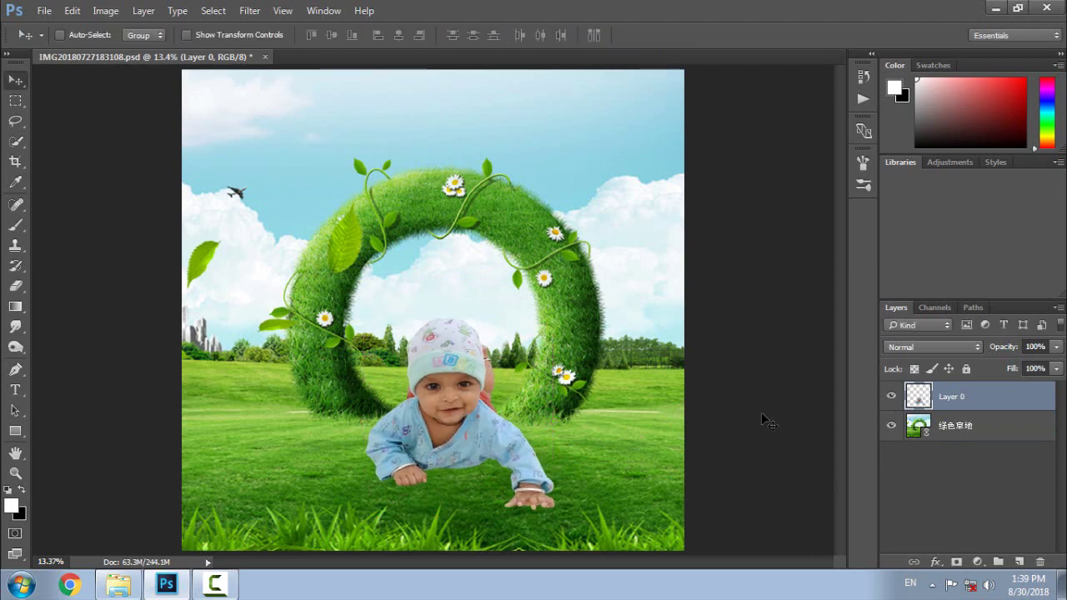
Select the green meadow background layer and save the document.
{"action": "right_click", "coordinate": [924, 420]}
{"action": "left_click", "coordinate": [882, 413]}
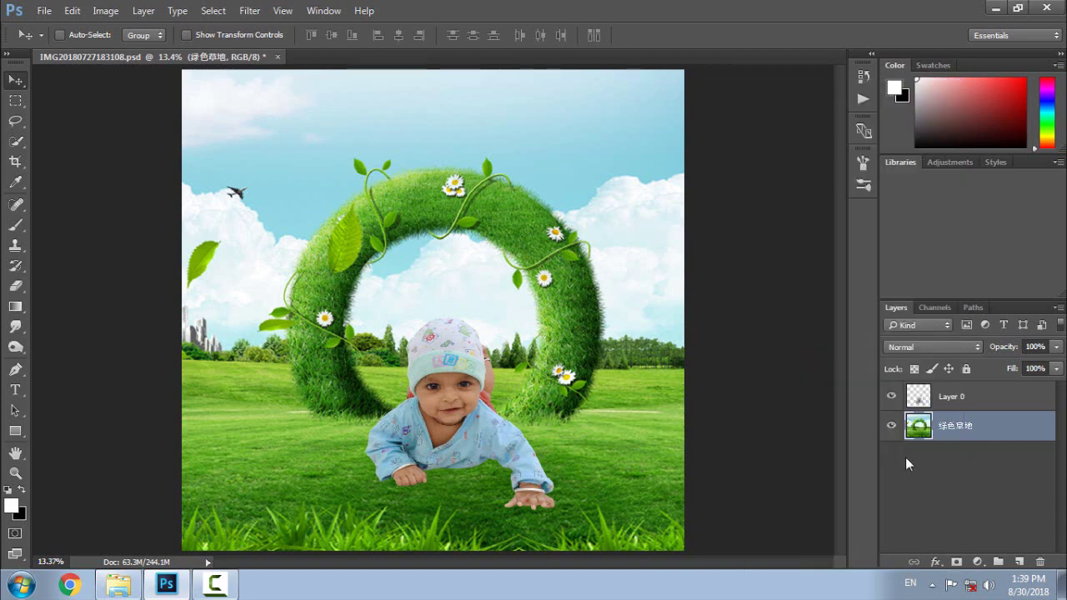
{"action": "key", "text": "ctrl+s"}
{"action": "left_click", "coordinate": [16, 160]}
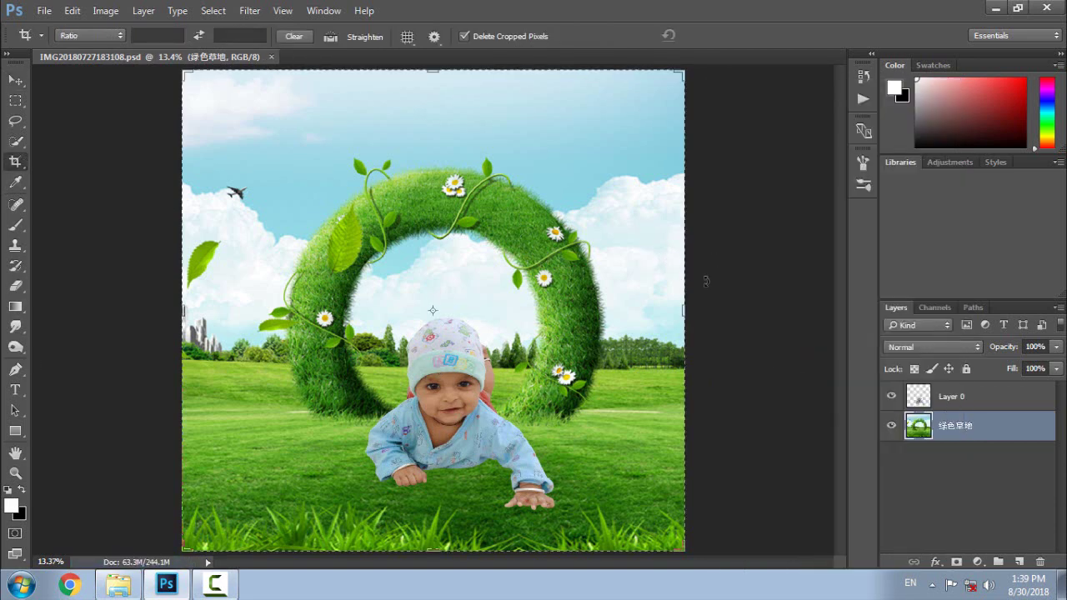
{"action": "key", "text": "Return"}
{"action": "left_click", "coordinate": [979, 562]}
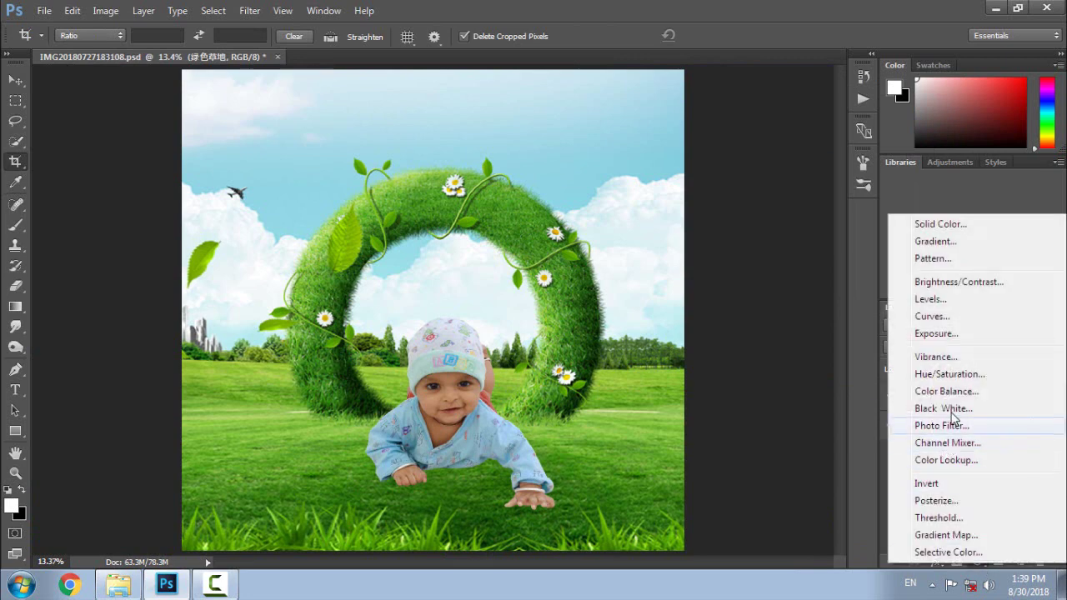
{"action": "left_click", "coordinate": [925, 386]}
{"action": "left_click_drag", "start_coordinate": [420, 150], "coordinate": [711, 152]}
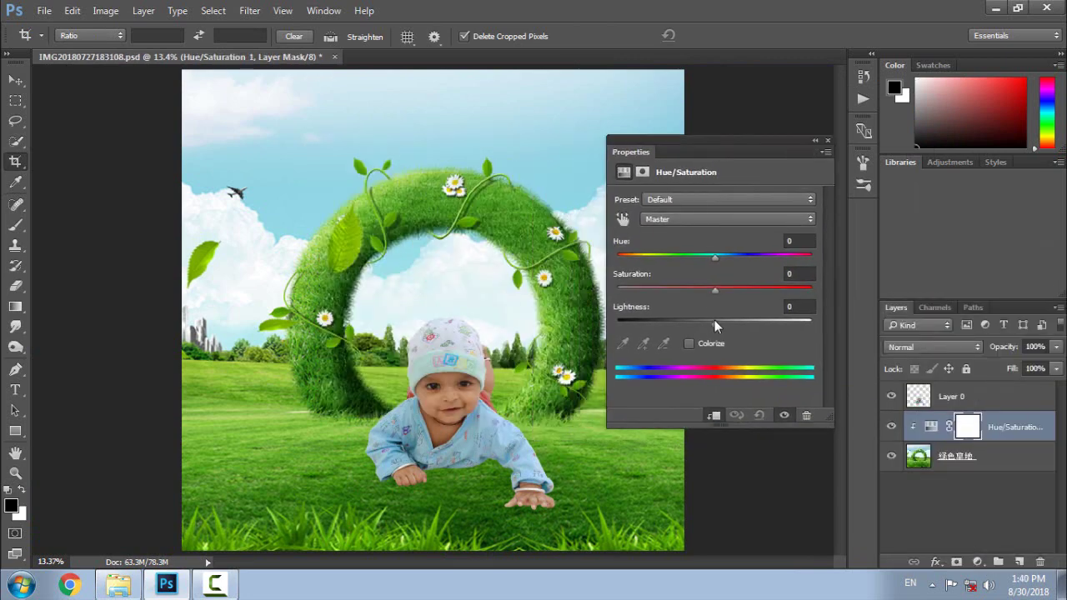
{"action": "left_click_drag", "start_coordinate": [714, 324], "coordinate": [701, 326]}
{"action": "left_click", "coordinate": [817, 140]}
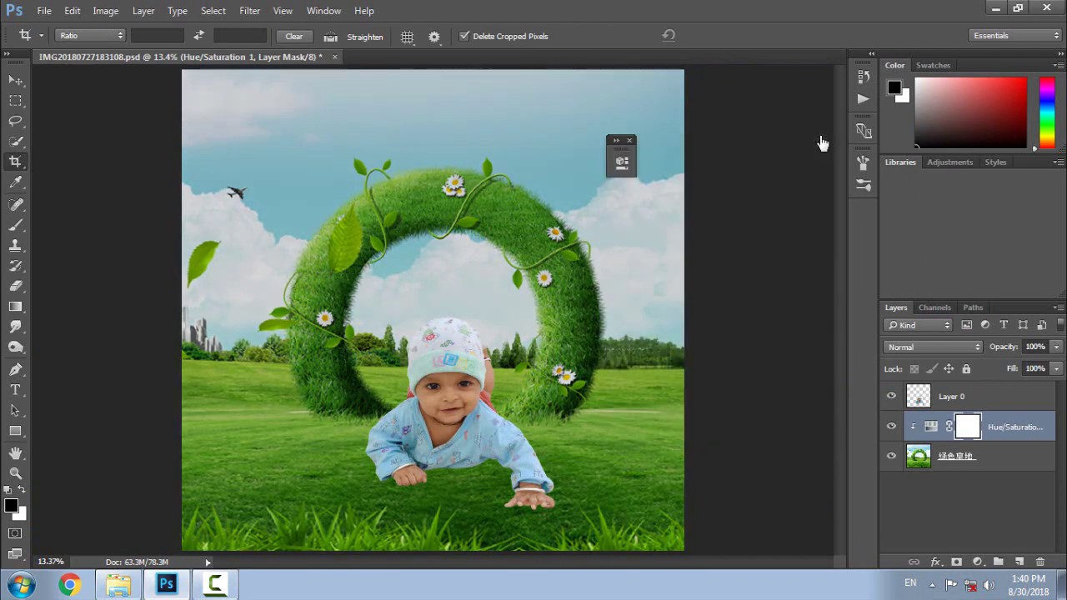
{"action": "left_click", "coordinate": [621, 159]}
{"action": "left_click", "coordinate": [816, 140]}
{"action": "left_click", "coordinate": [891, 427]}
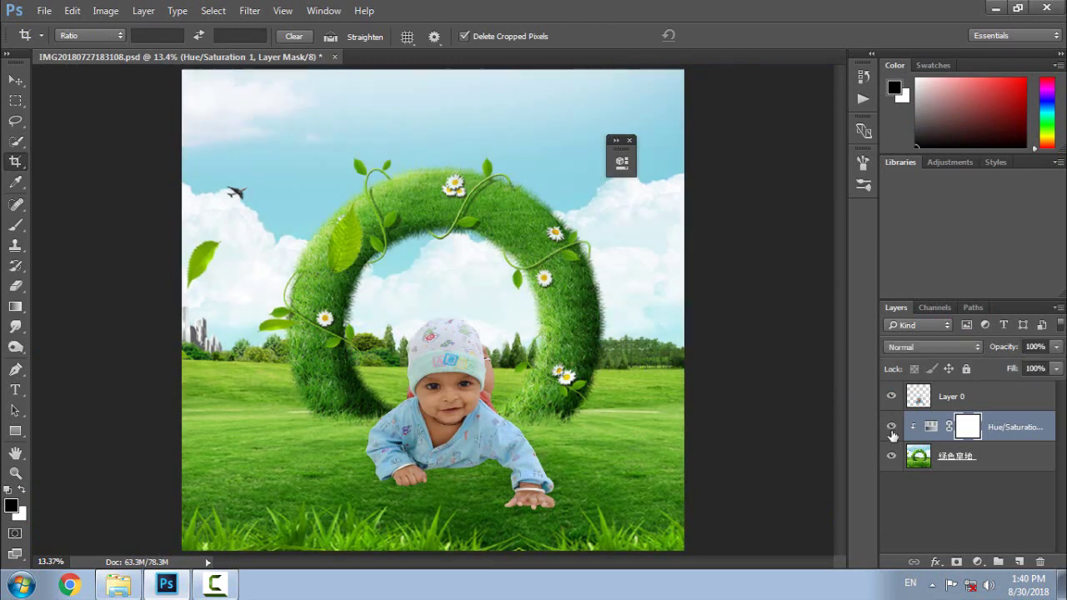
{"action": "left_click", "coordinate": [891, 427]}
{"action": "left_click", "coordinate": [631, 140]}
{"action": "right_click", "coordinate": [934, 422]}
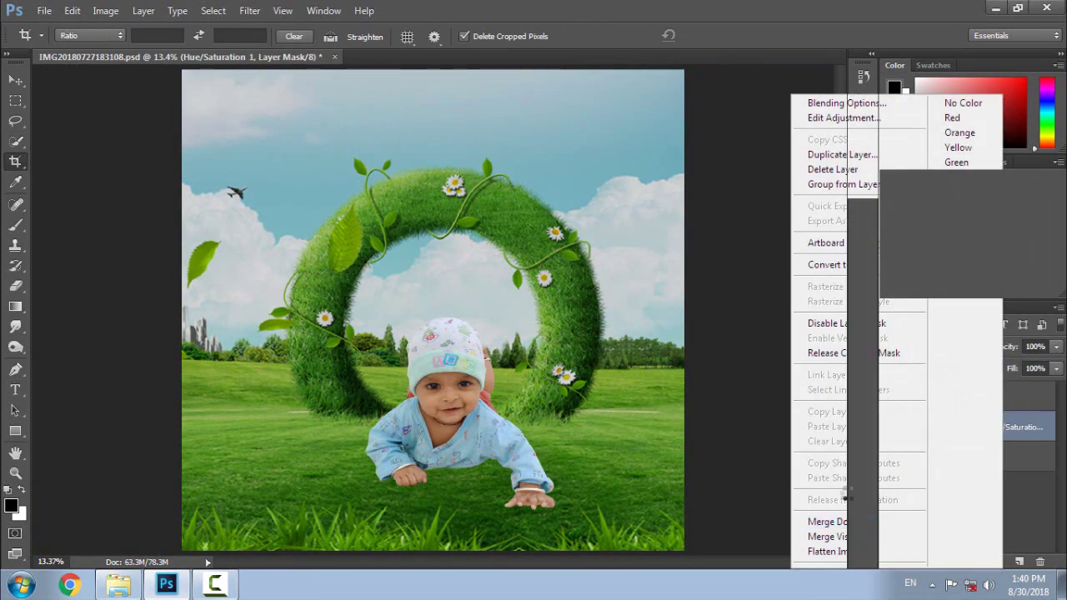
{"action": "left_click", "coordinate": [830, 236]}
{"action": "key", "text": "ctrl+s"}
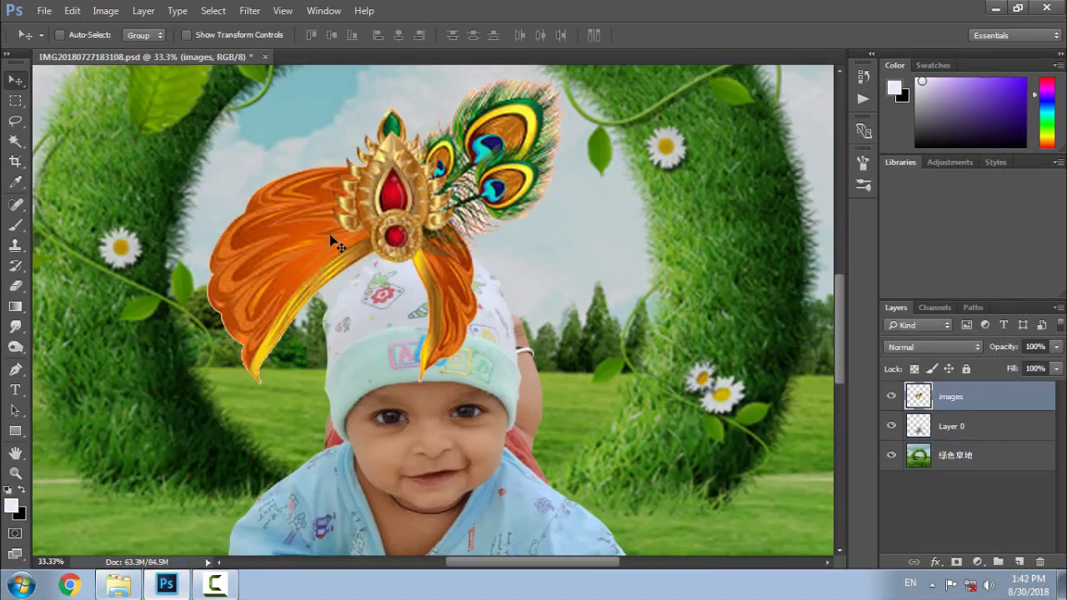
Place the turban on the baby's head and warp its lower edge around the head.
{"action": "left_click_drag", "start_coordinate": [382, 235], "coordinate": [465, 312]}
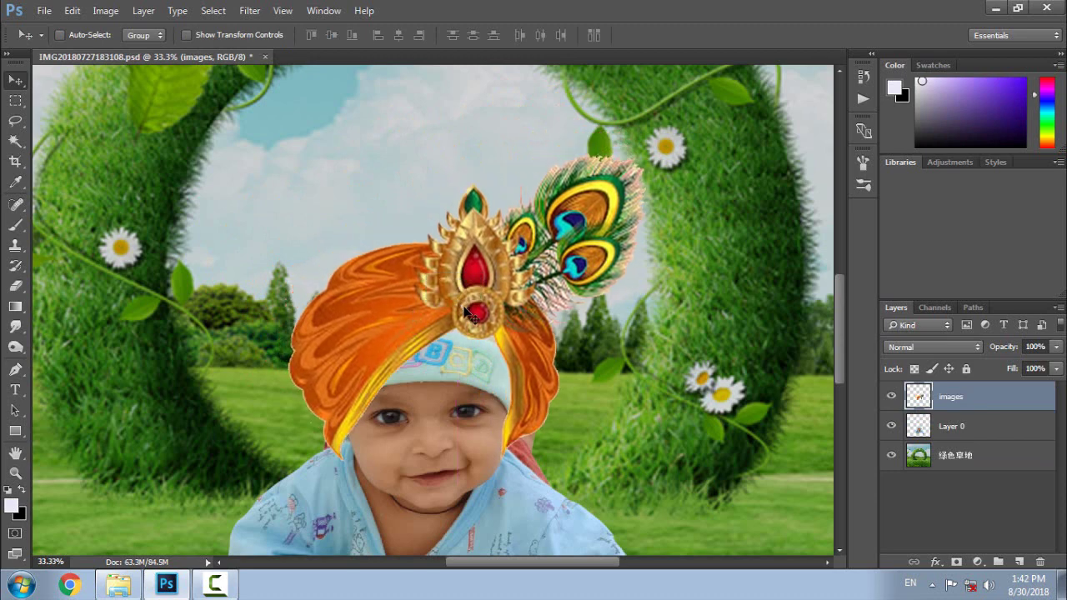
{"action": "key", "text": "ctrl+t"}
{"action": "right_click", "coordinate": [458, 87]}
{"action": "left_click", "coordinate": [489, 202]}
{"action": "mouse_move", "coordinate": [509, 417]}
{"action": "left_mouse_down"}
{"action": "mouse_move", "coordinate": [520, 431]}
{"action": "mouse_move", "coordinate": [354, 421]}
{"action": "mouse_move", "coordinate": [449, 332]}
{"action": "mouse_move", "coordinate": [477, 349]}
{"action": "left_mouse_up"}
{"action": "mouse_move", "coordinate": [504, 409]}
{"action": "left_mouse_down"}
{"action": "mouse_move", "coordinate": [445, 369]}
{"action": "mouse_move", "coordinate": [467, 323]}
{"action": "mouse_move", "coordinate": [497, 342]}
{"action": "left_mouse_up"}
Warp the jewel and peacock feathers into place and commit the turban warp.
{"action": "left_click_drag", "start_coordinate": [493, 446], "coordinate": [524, 431]}
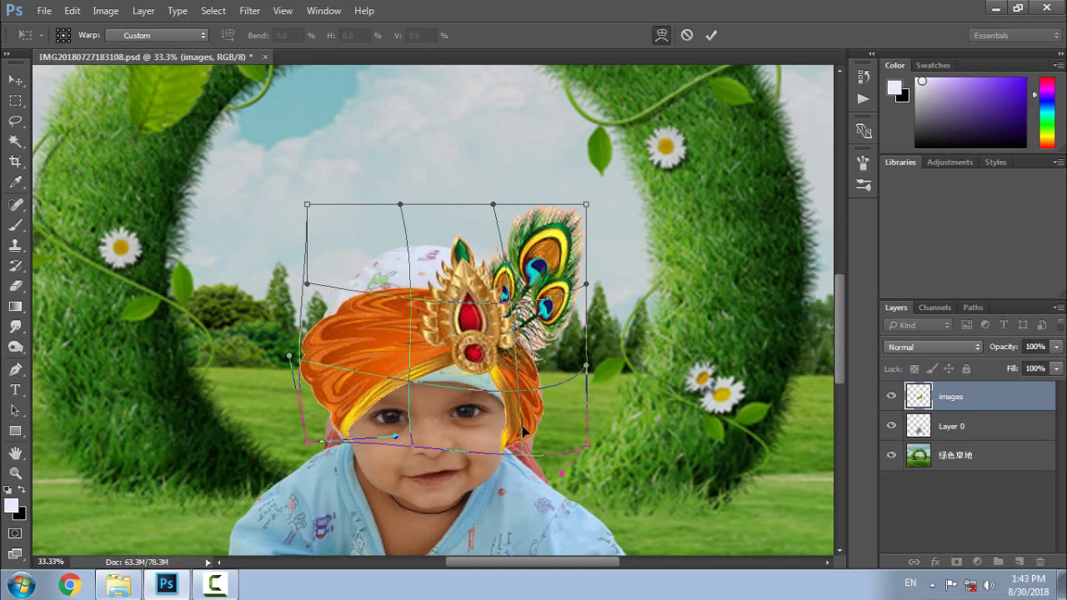
{"action": "mouse_move", "coordinate": [410, 344]}
{"action": "left_mouse_down"}
{"action": "mouse_move", "coordinate": [423, 299]}
{"action": "mouse_move", "coordinate": [453, 325]}
{"action": "left_mouse_up"}
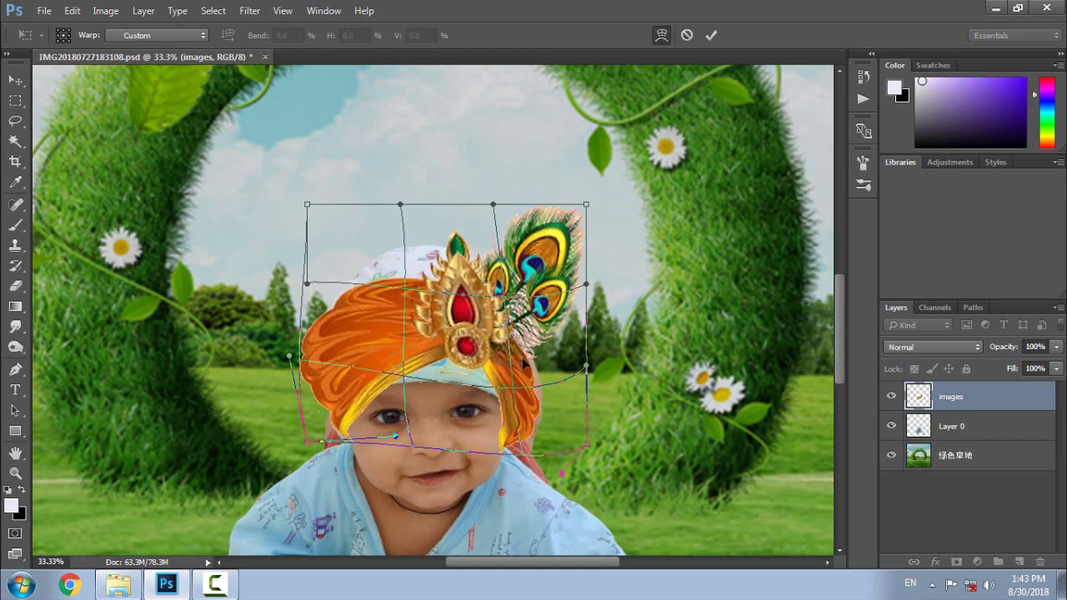
{"action": "left_click_drag", "start_coordinate": [524, 360], "coordinate": [509, 355]}
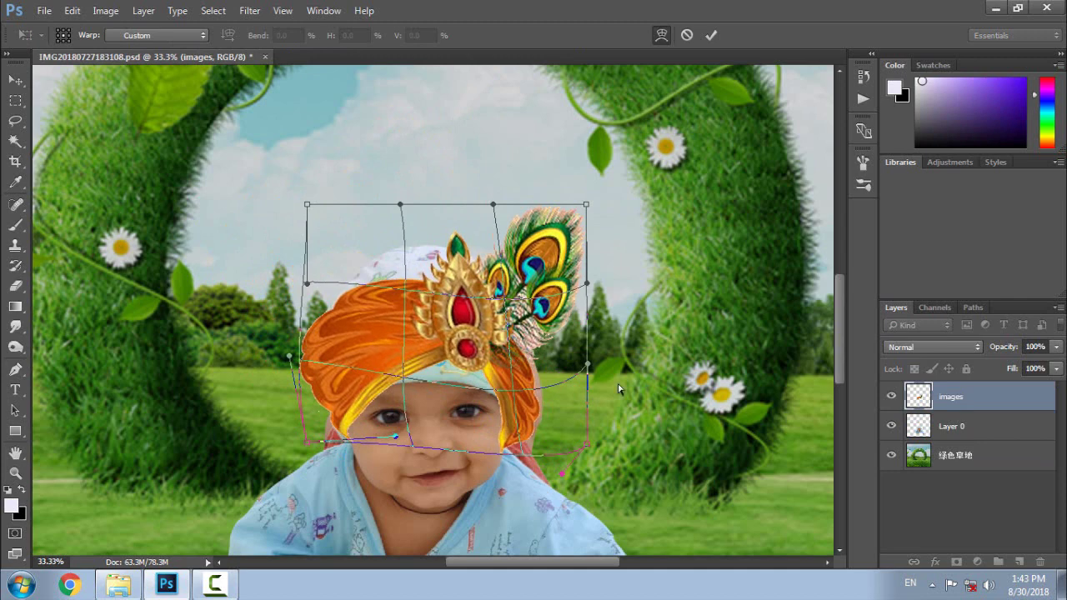
{"action": "left_click_drag", "start_coordinate": [506, 453], "coordinate": [505, 450]}
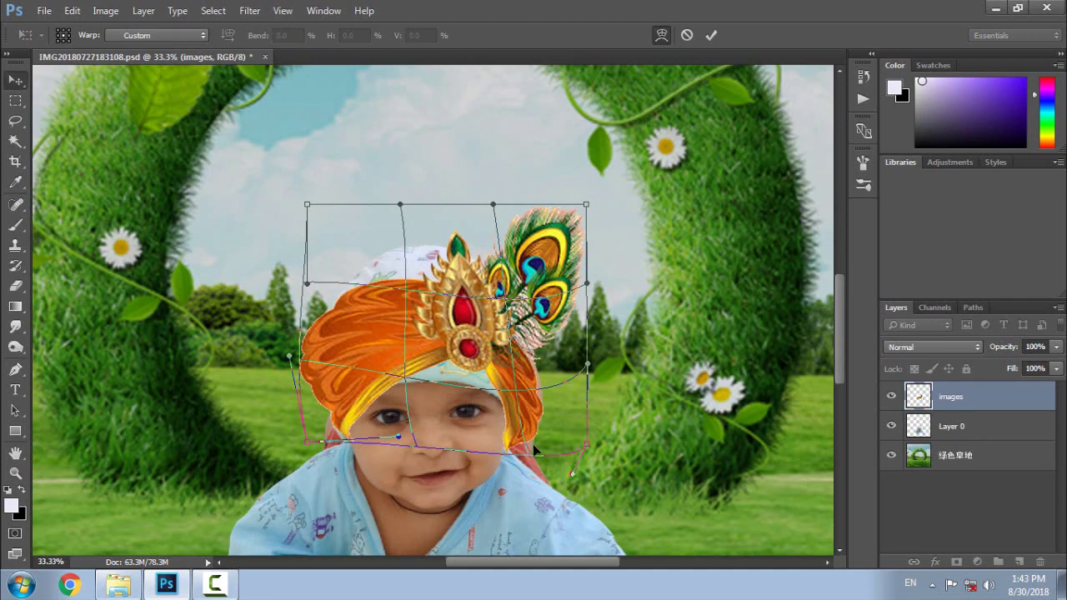
{"action": "key", "text": "Return"}
{"action": "key", "text": "ctrl+minus"}
{"action": "key", "text": "ctrl+minus"}
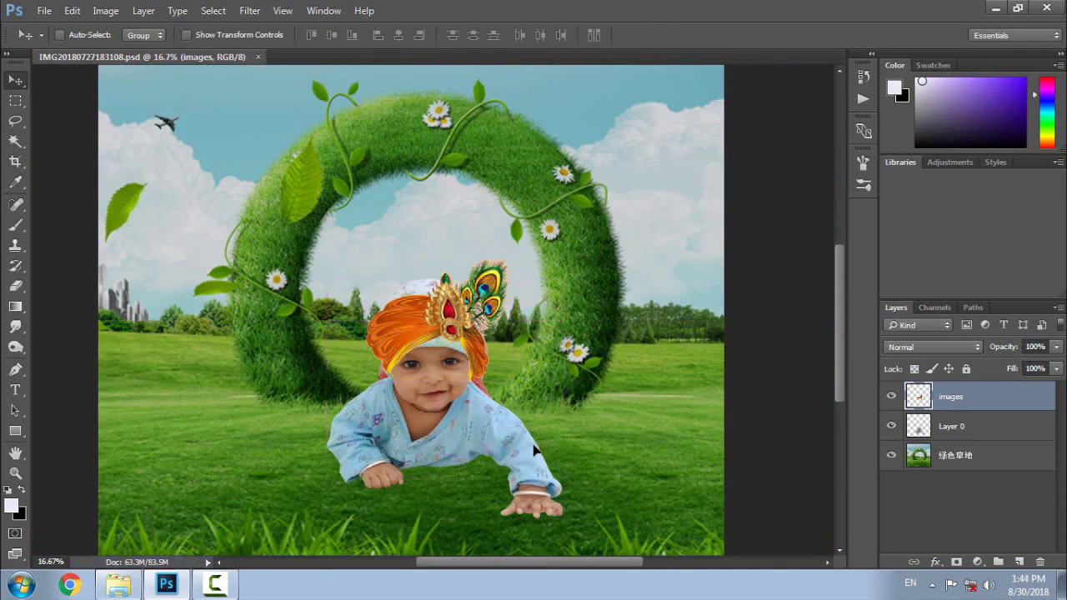
Warp the turban again, lifting the jewel and pulling its lower edge over the forehead.
{"action": "key", "text": "ctrl+plus"}
{"action": "key", "text": "ctrl+t"}
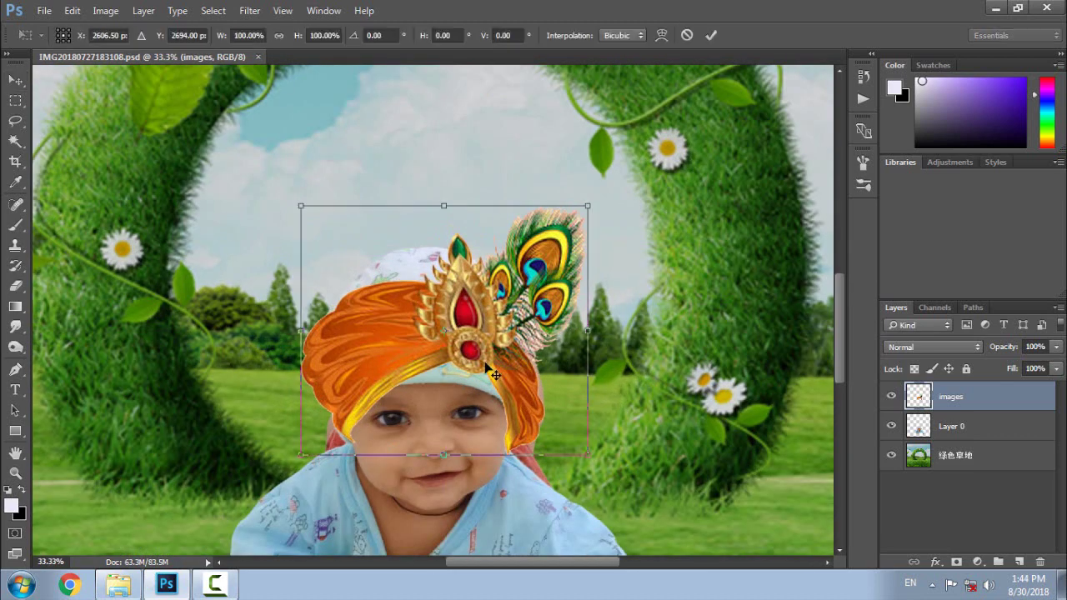
{"action": "right_click", "coordinate": [486, 380]}
{"action": "left_click", "coordinate": [534, 229]}
{"action": "mouse_move", "coordinate": [472, 370]}
{"action": "left_mouse_down"}
{"action": "mouse_move", "coordinate": [507, 319]}
{"action": "mouse_move", "coordinate": [482, 343]}
{"action": "left_mouse_up"}
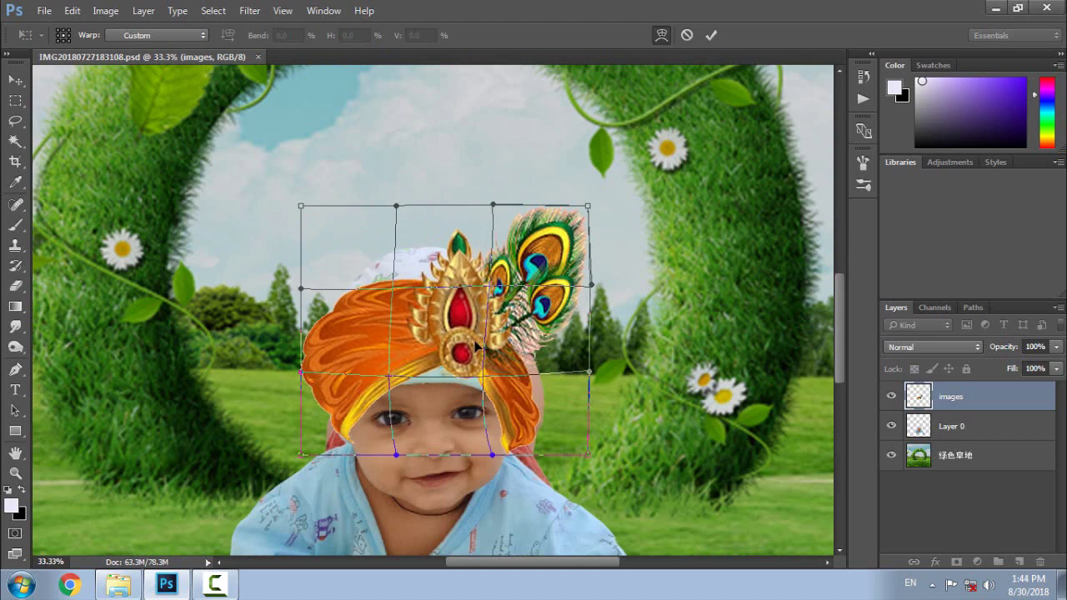
{"action": "mouse_move", "coordinate": [321, 412]}
{"action": "left_mouse_down"}
{"action": "mouse_move", "coordinate": [371, 401]}
{"action": "mouse_move", "coordinate": [354, 376]}
{"action": "left_mouse_up"}
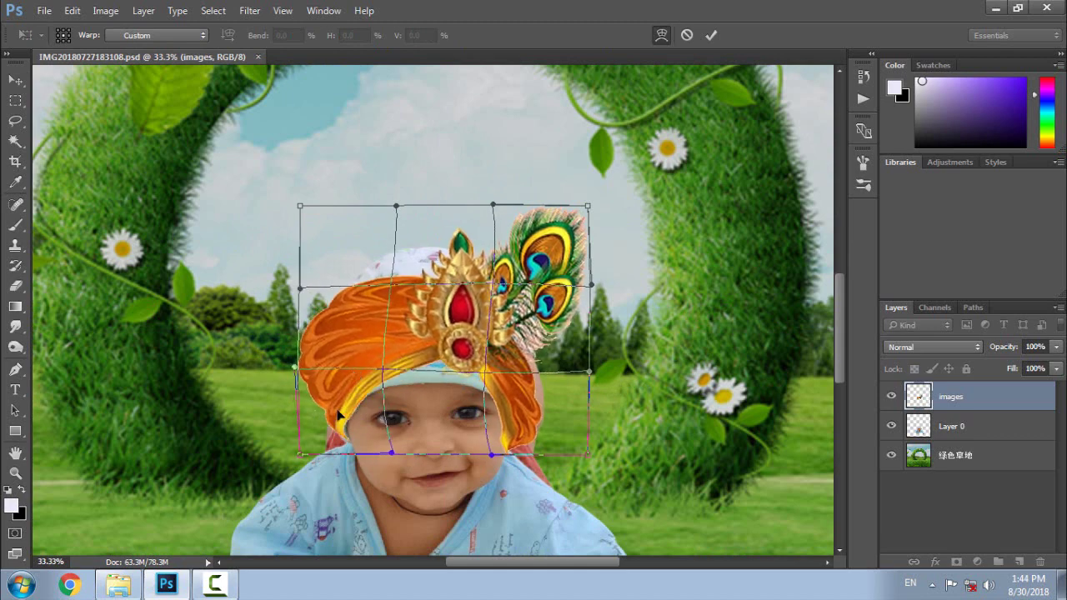
{"action": "left_click_drag", "start_coordinate": [338, 412], "coordinate": [475, 457]}
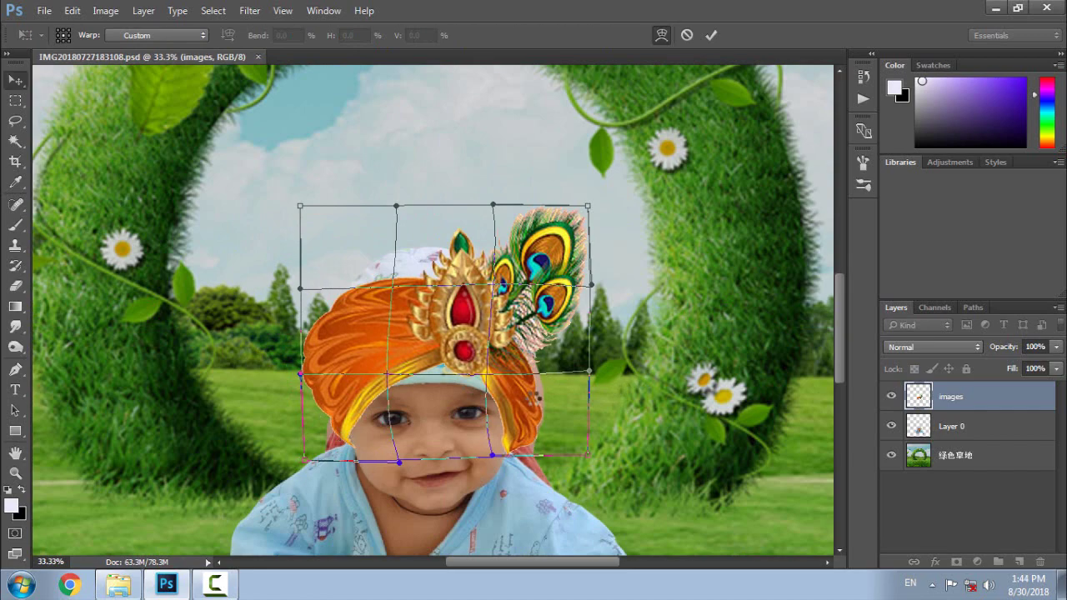
{"action": "key", "text": "Return"}
Warp once more, pulling the right flap toward the face and lowering the left edge.
{"action": "scroll", "coordinate": [680, 417], "scroll_direction": "down", "scroll_amount": 2}
{"action": "scroll", "coordinate": [679, 417], "scroll_direction": "up", "scroll_amount": 3}
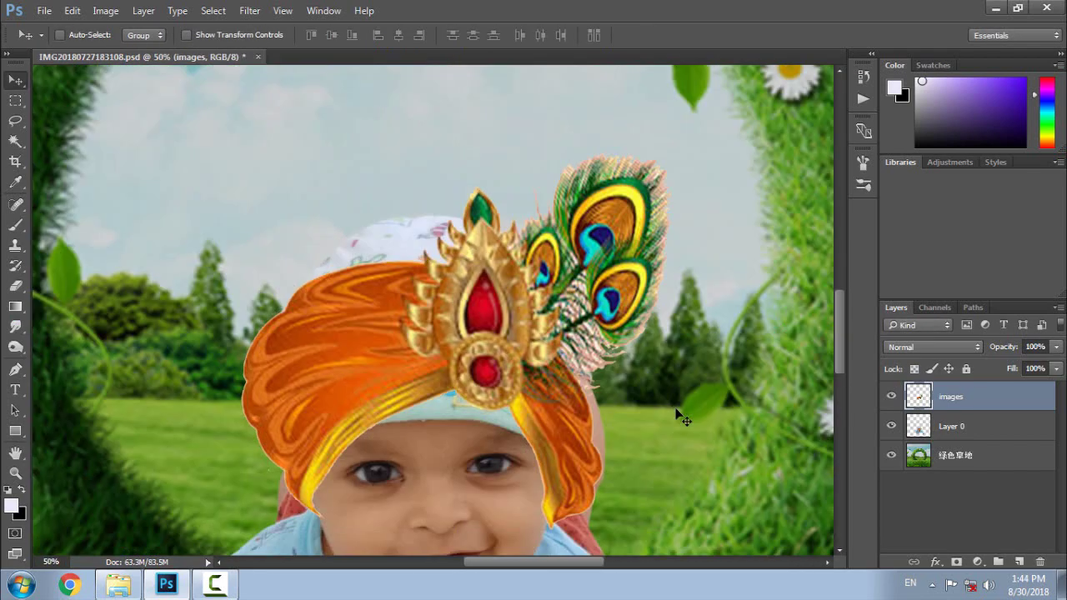
{"action": "scroll", "coordinate": [679, 417], "scroll_direction": "up", "scroll_amount": 1}
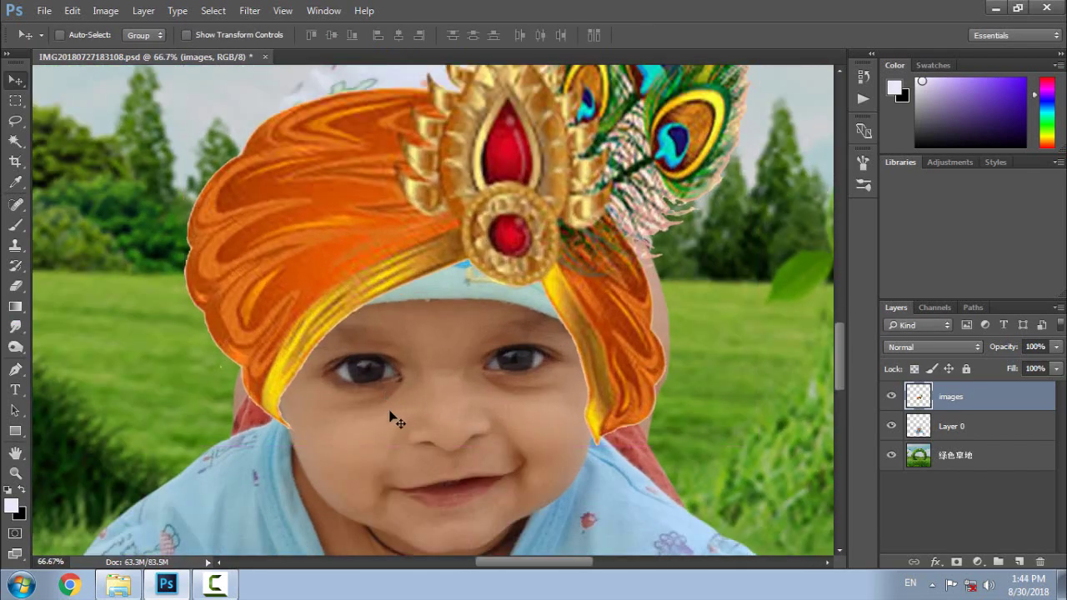
{"action": "scroll", "coordinate": [390, 416], "scroll_direction": "up", "scroll_amount": 1}
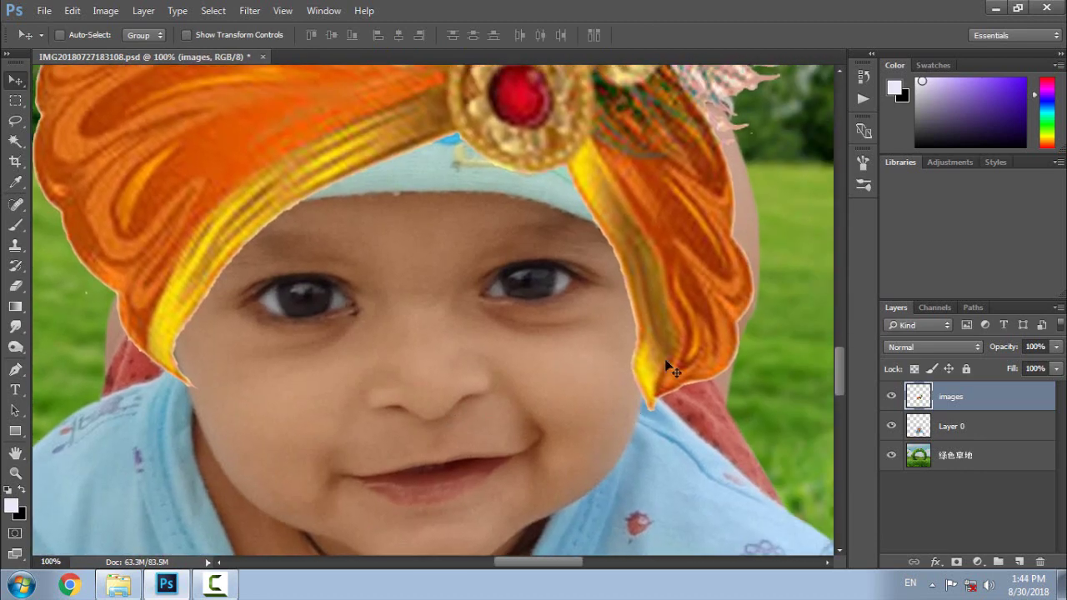
{"action": "key", "text": "ctrl+t"}
{"action": "right_click", "coordinate": [560, 332]}
{"action": "left_click", "coordinate": [594, 181]}
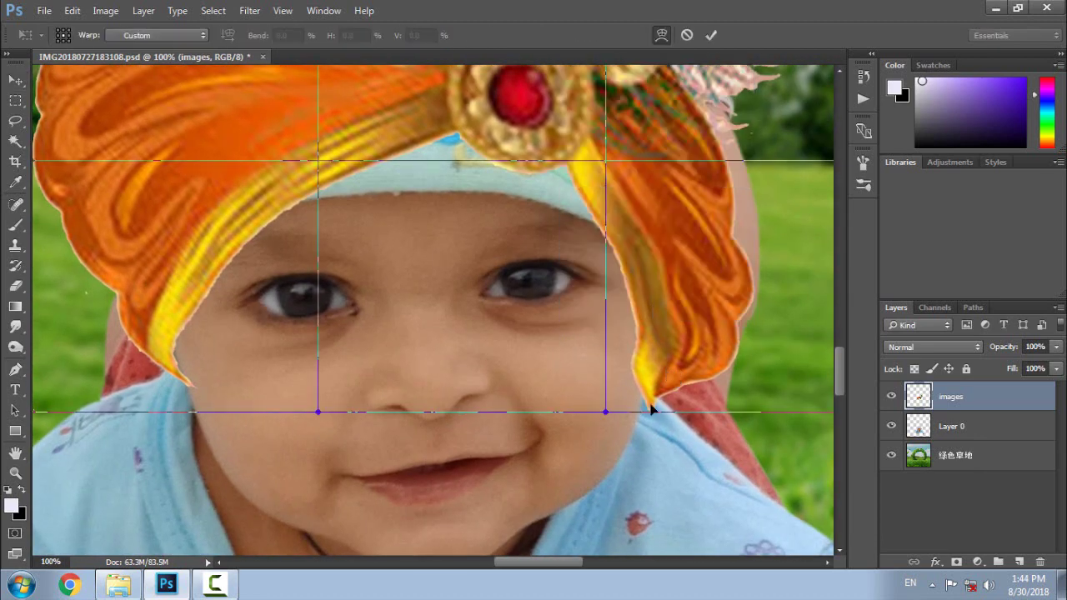
{"action": "left_click_drag", "start_coordinate": [651, 409], "coordinate": [643, 409]}
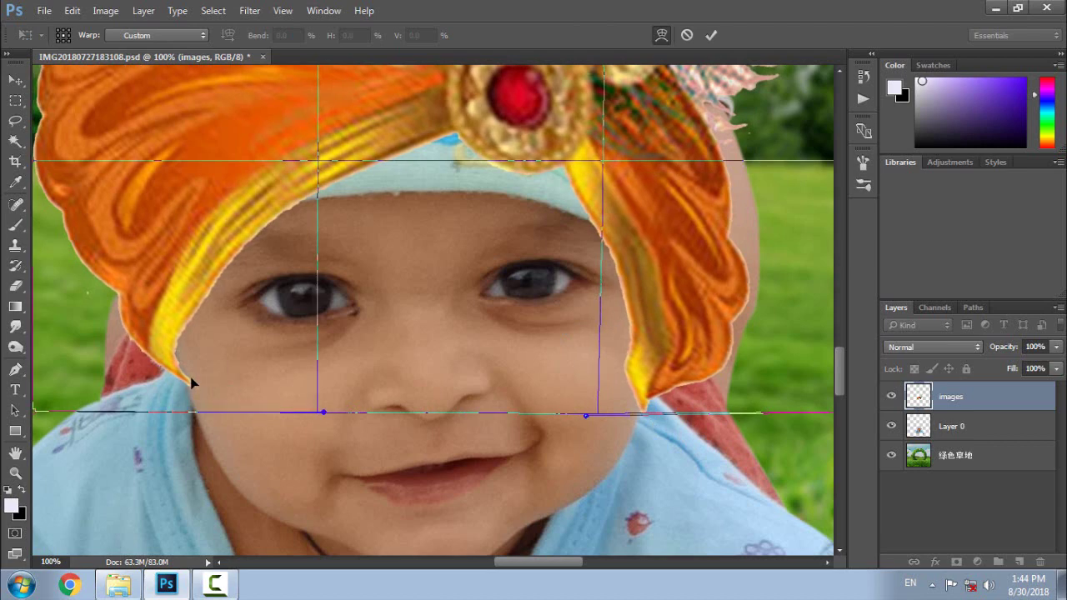
{"action": "left_click_drag", "start_coordinate": [190, 383], "coordinate": [194, 391]}
Commit the turban warp, duplicate the baby layer and hide the original.
{"action": "key", "text": "Return"}
{"action": "key", "text": "ctrl+minus"}
{"action": "key", "text": "ctrl+minus"}
{"action": "key", "text": "ctrl+minus"}
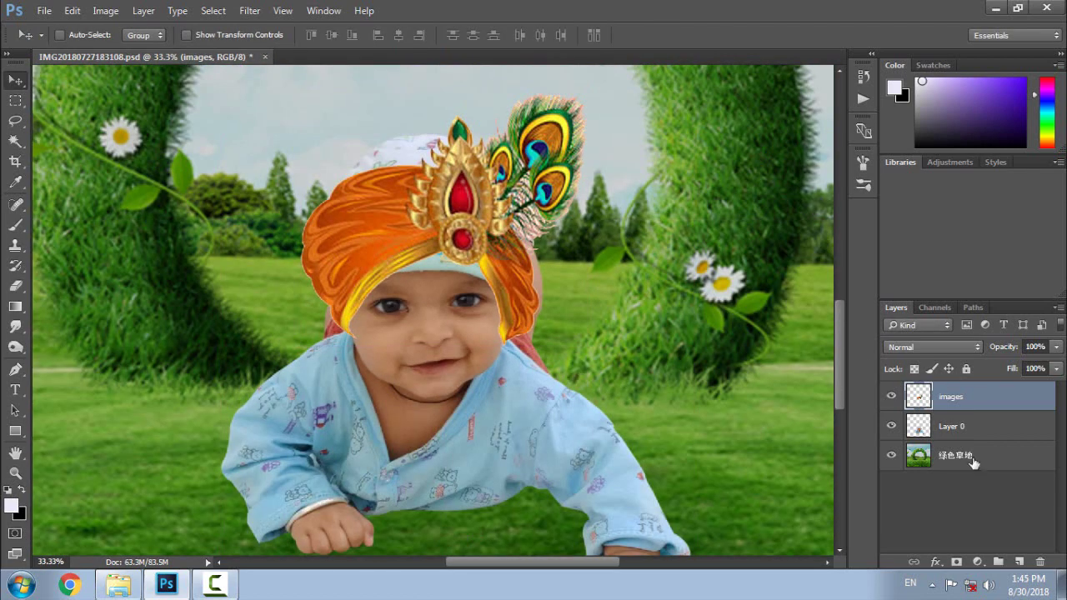
{"action": "left_click", "coordinate": [959, 427]}
{"action": "key", "text": "ctrl+j"}
{"action": "left_click", "coordinate": [891, 456]}
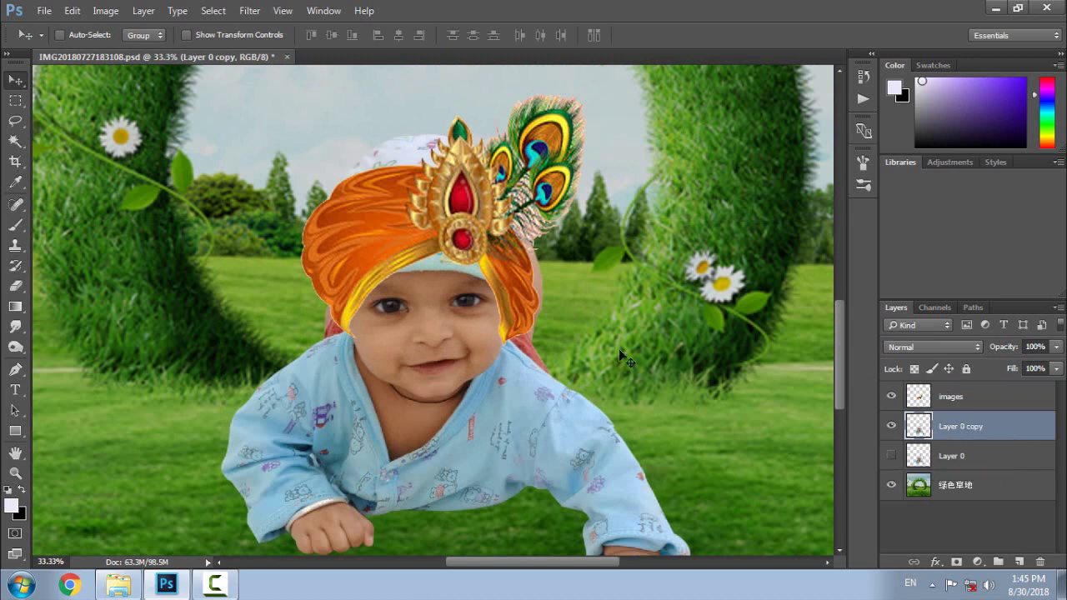
Erase the white cap patch above the turban with the Eraser.
{"action": "left_click", "coordinate": [18, 288]}
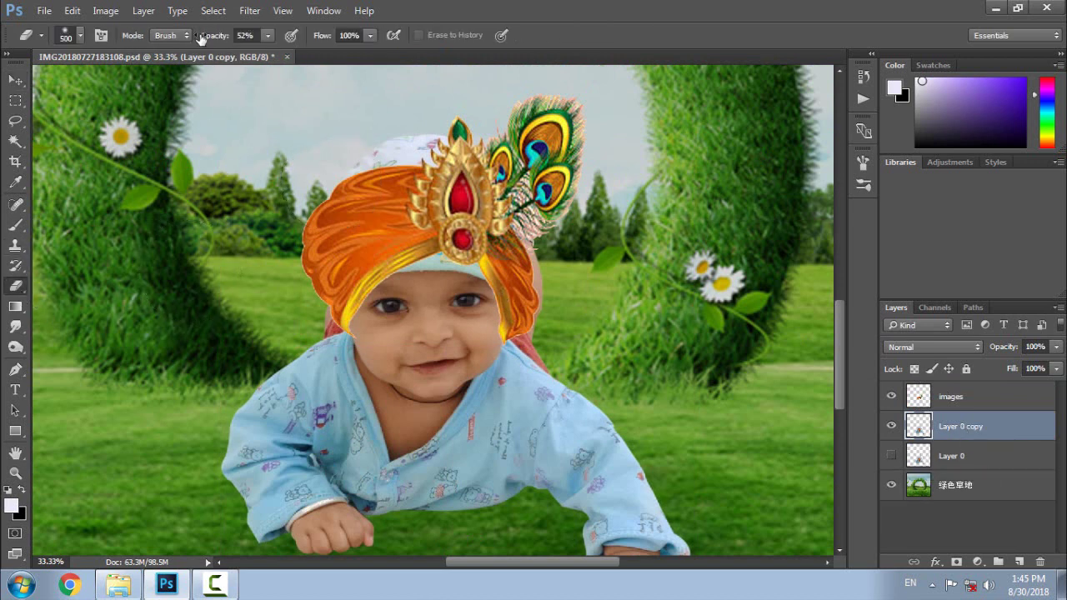
{"action": "left_click_drag", "start_coordinate": [402, 177], "coordinate": [418, 149]}
{"action": "key", "text": "bracketleft"}
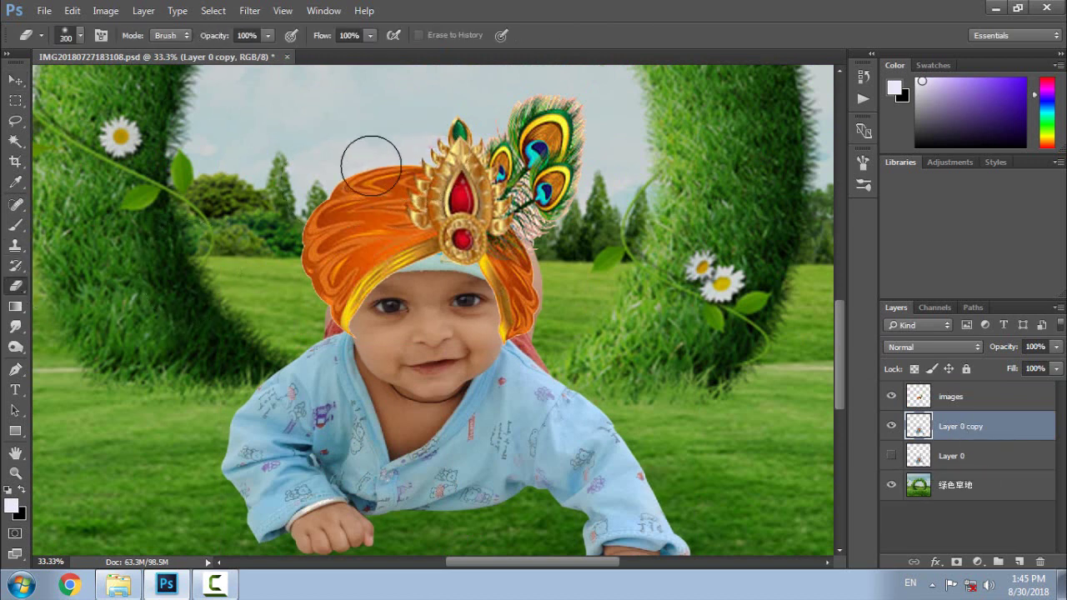
{"action": "scroll", "coordinate": [421, 248], "scroll_direction": "up", "scroll_amount": 2}
Clone forehead skin over the cyan cap edges on both sides of the forehead.
{"action": "key", "text": "s"}
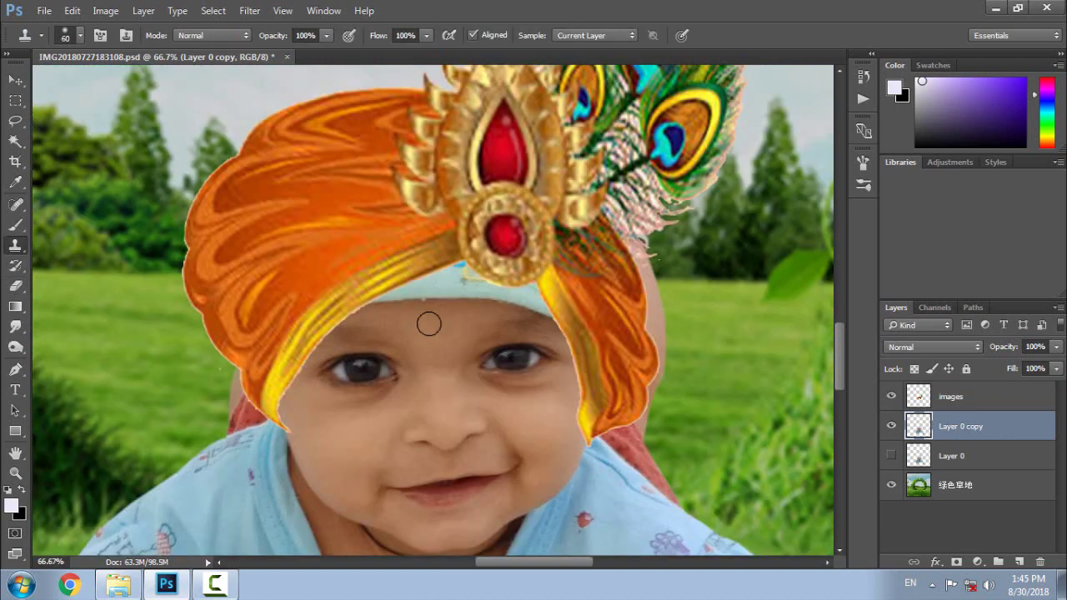
{"action": "left_click", "coordinate": [436, 320], "text": "alt"}
{"action": "mouse_move", "coordinate": [435, 301]}
{"action": "left_mouse_down"}
{"action": "mouse_move", "coordinate": [401, 296]}
{"action": "mouse_move", "coordinate": [415, 301]}
{"action": "left_mouse_up"}
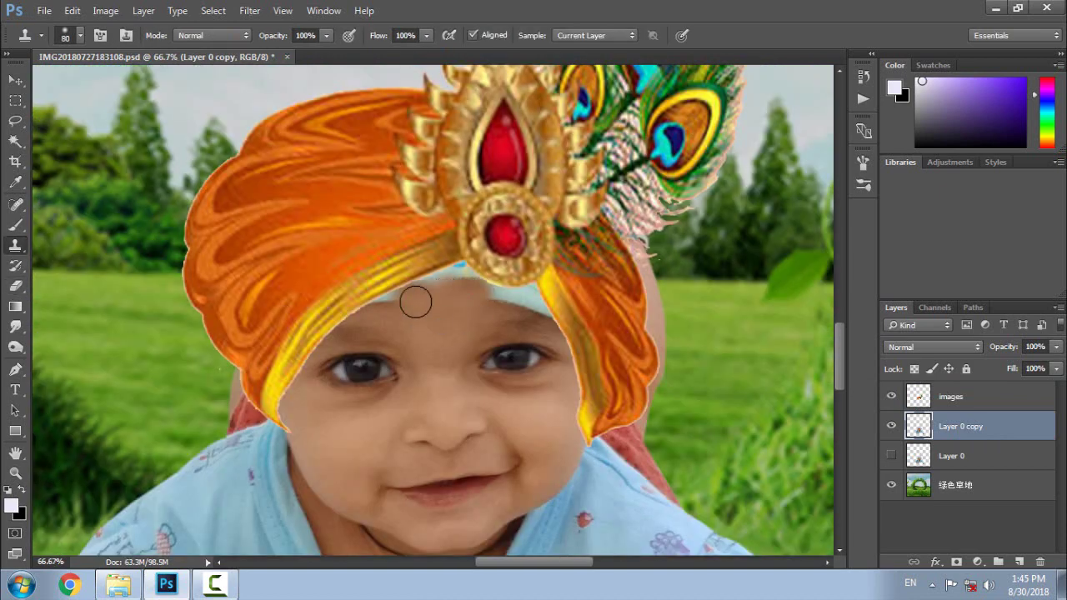
{"action": "left_click", "coordinate": [477, 298], "text": "alt"}
{"action": "left_click_drag", "start_coordinate": [534, 302], "coordinate": [496, 297]}
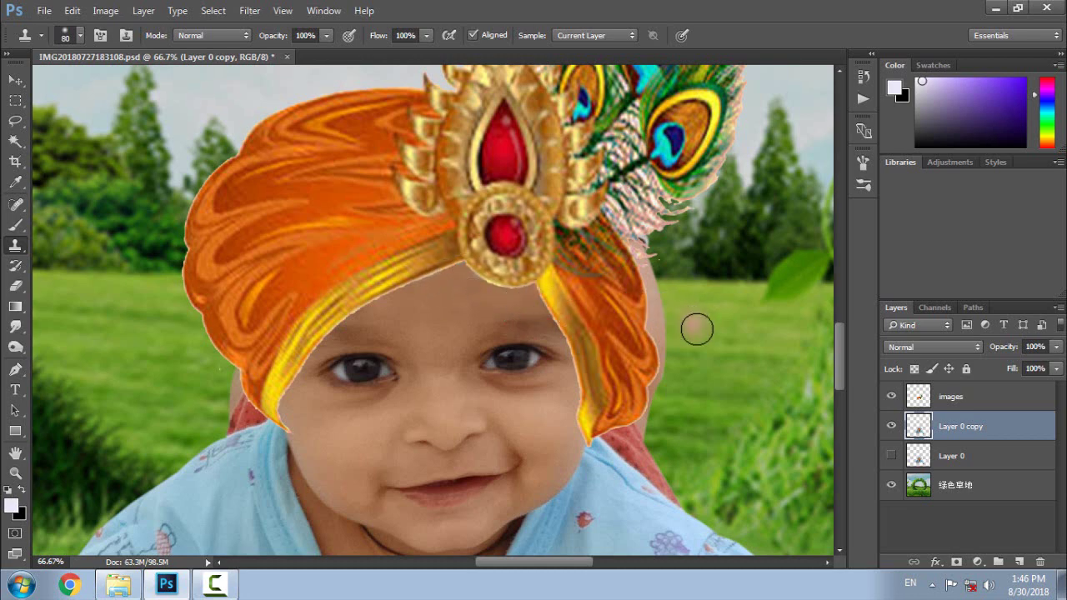
{"action": "key", "text": "ctrl+0"}
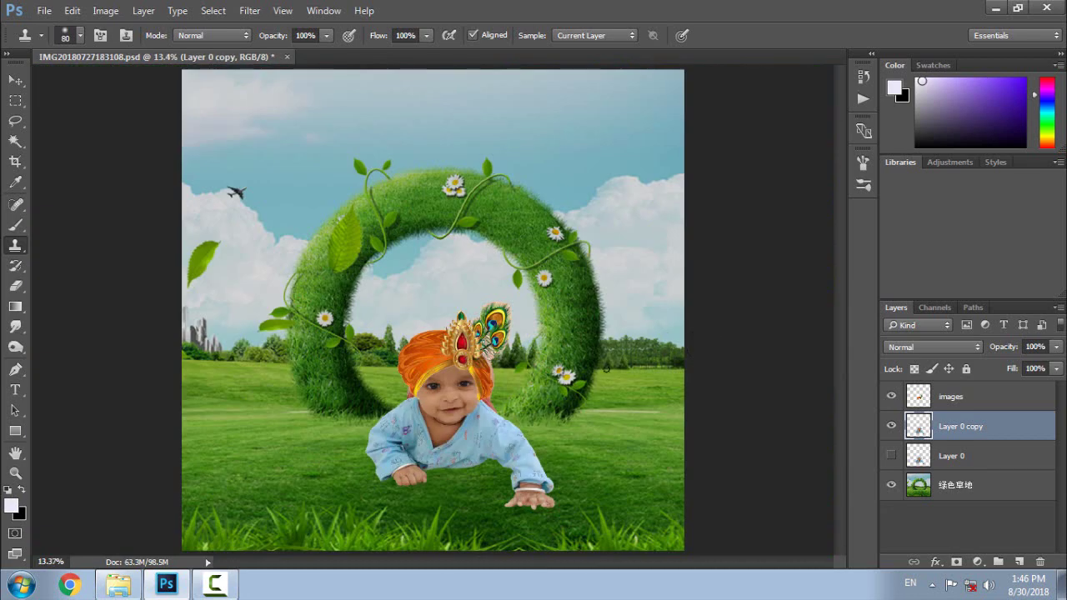
Add a Hue/Saturation layer clipped to the turban at Lightness -11, then Merge Down.
{"action": "left_click", "coordinate": [991, 403]}
{"action": "left_click", "coordinate": [978, 562]}
{"action": "left_click", "coordinate": [959, 368]}
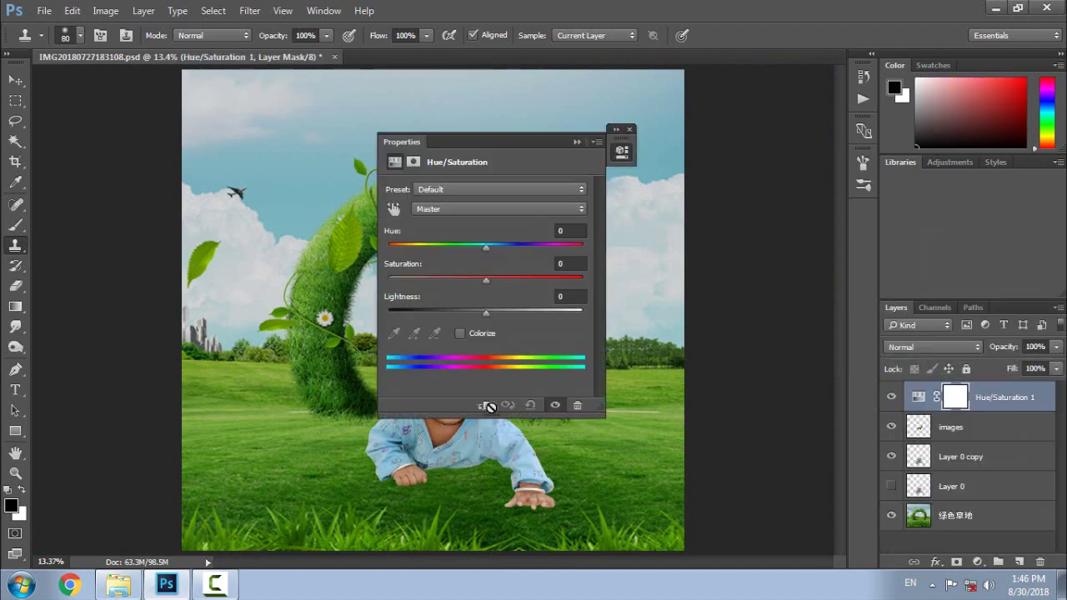
{"action": "left_click_drag", "start_coordinate": [601, 171], "coordinate": [718, 162]}
{"action": "left_click", "coordinate": [669, 433]}
{"action": "left_click_drag", "start_coordinate": [671, 341], "coordinate": [660, 343]}
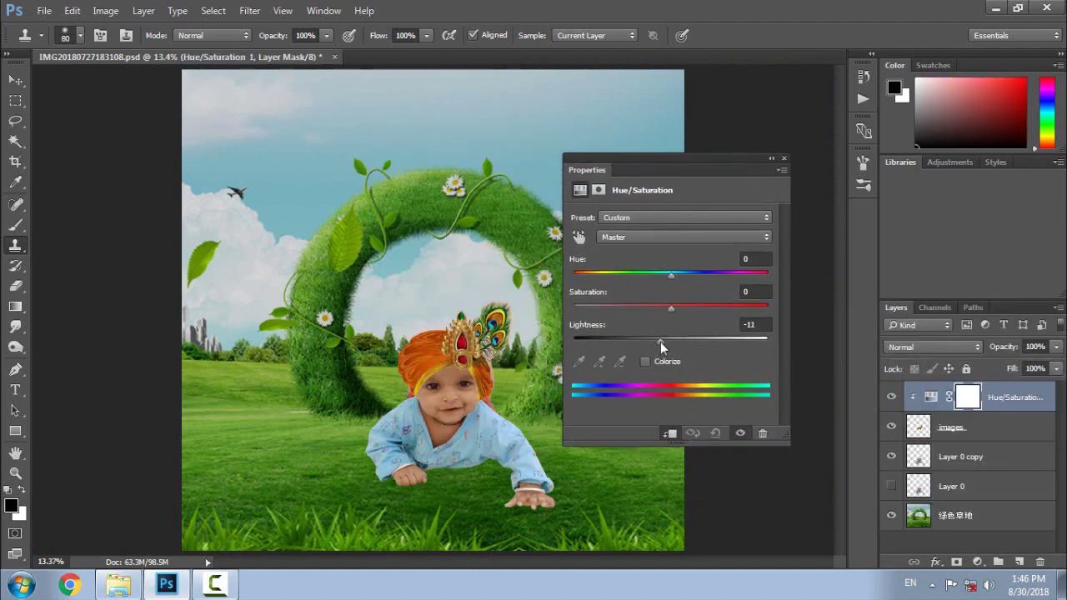
{"action": "left_click", "coordinate": [771, 158]}
{"action": "right_click", "coordinate": [1046, 421]}
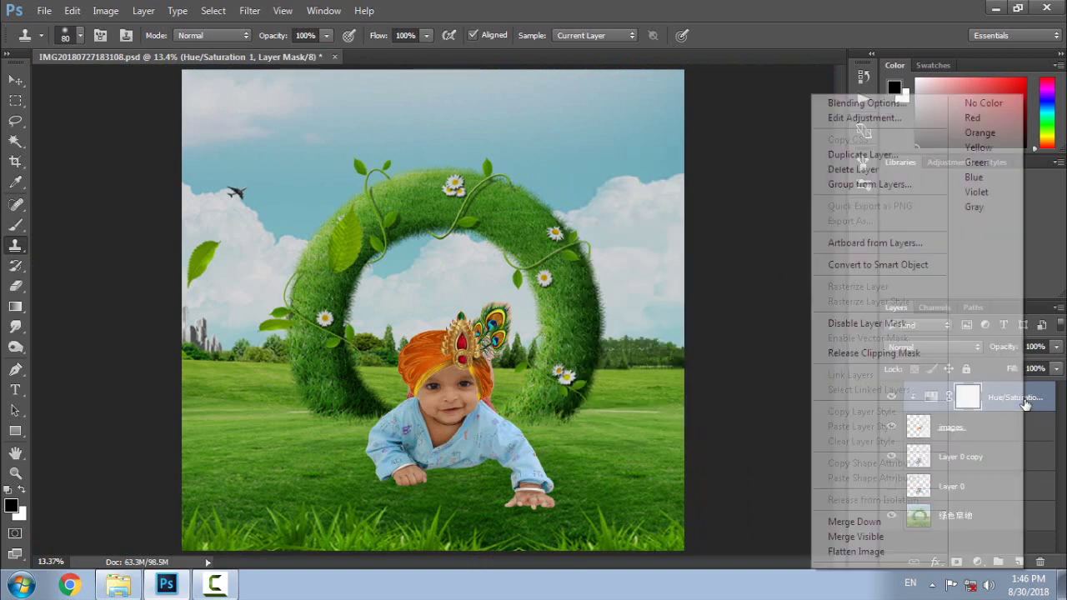
{"action": "left_click", "coordinate": [842, 553]}
Nudge the baby left and down, then delete the sky and arch from the grass layer.
{"action": "key", "text": "v"}
{"action": "left_click_drag", "start_coordinate": [726, 402], "coordinate": [723, 409]}
{"action": "left_click", "coordinate": [1009, 487]}
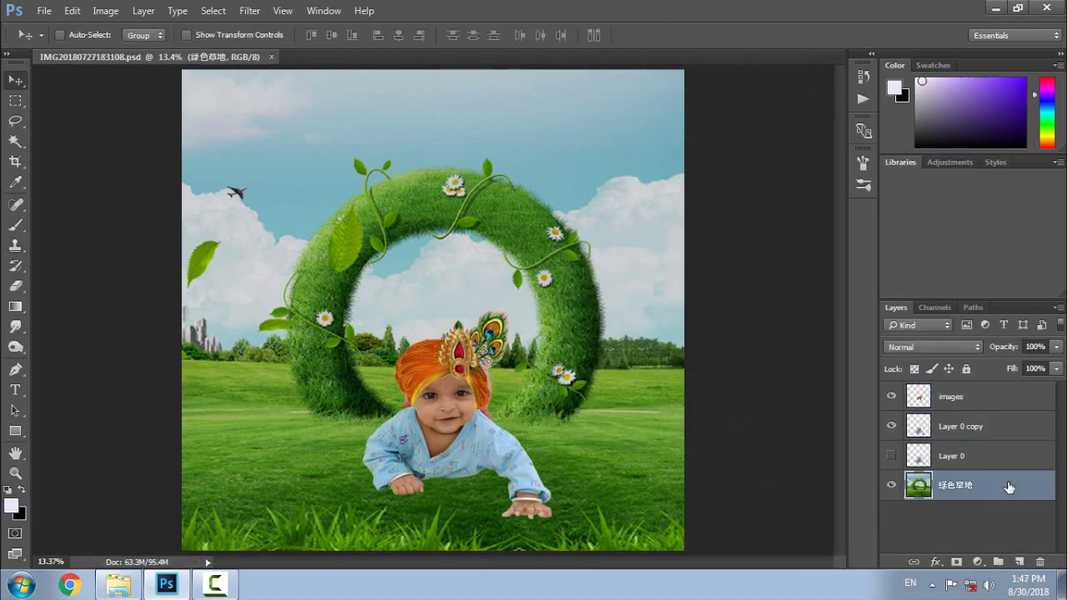
{"action": "left_click", "coordinate": [16, 101]}
{"action": "left_click_drag", "start_coordinate": [174, 69], "coordinate": [801, 426]}
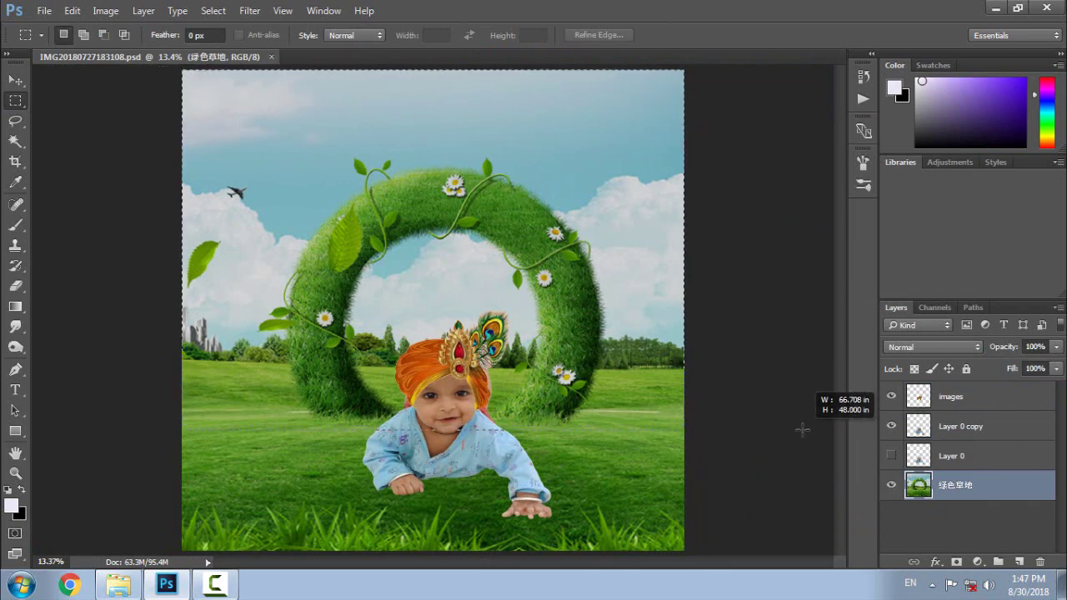
{"action": "key", "text": "Delete"}
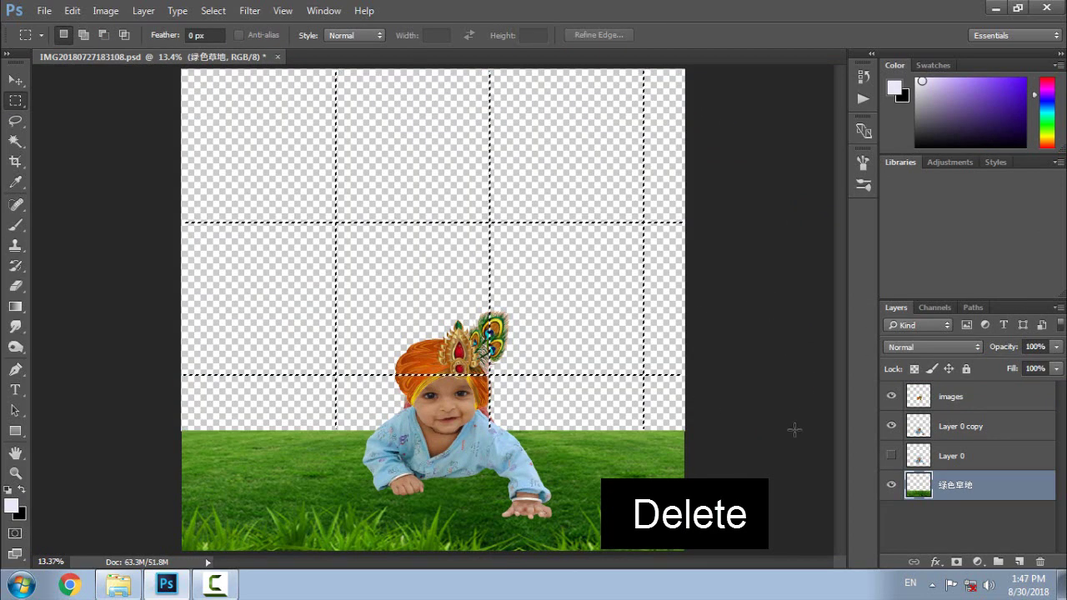
{"action": "key", "text": "ctrl+d"}
Select the lower grass strip and stretch it upward to about double height.
{"action": "left_click", "coordinate": [11, 87]}
{"action": "left_click", "coordinate": [16, 101]}
{"action": "left_click_drag", "start_coordinate": [166, 404], "coordinate": [728, 481]}
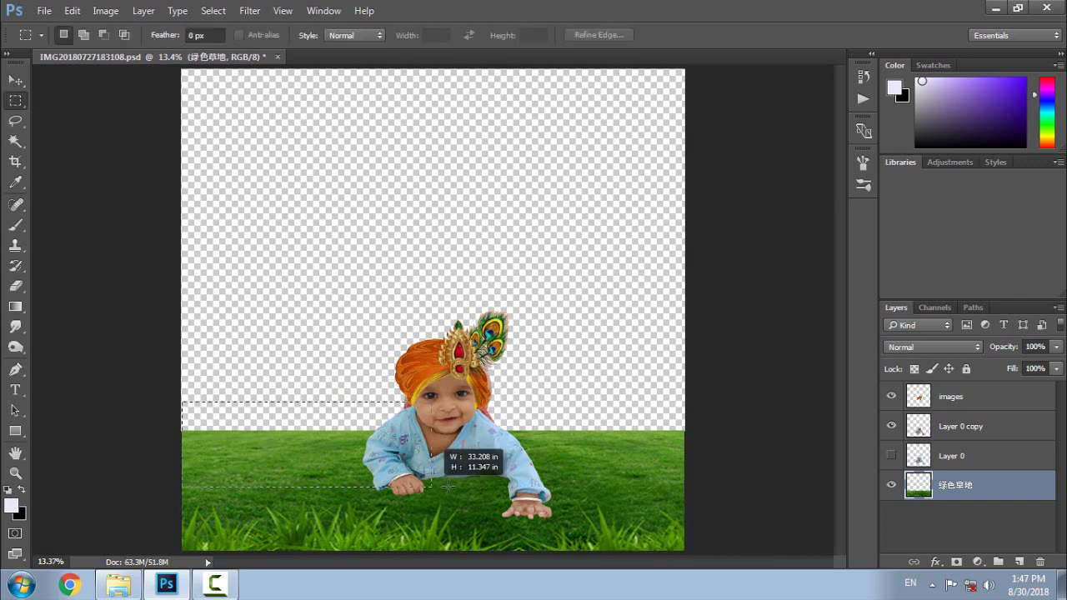
{"action": "key", "text": "ctrl+t"}
{"action": "left_click_drag", "start_coordinate": [434, 404], "coordinate": [433, 310]}
{"action": "key", "text": "Return"}
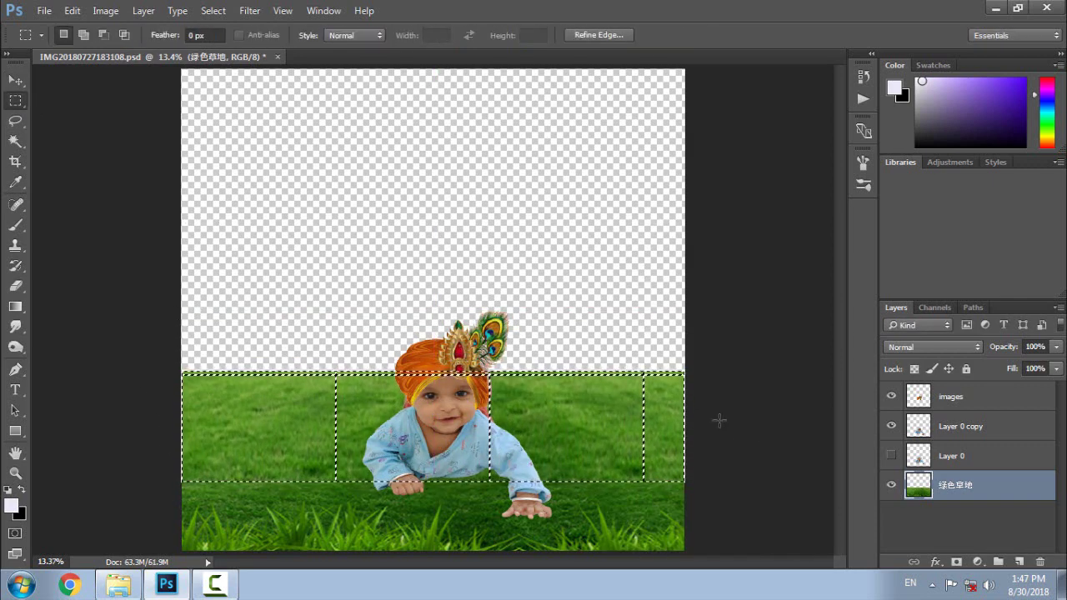
{"action": "key", "text": "ctrl+d"}
{"action": "key", "text": "ctrl+minus"}
{"action": "key", "text": "ctrl+0"}
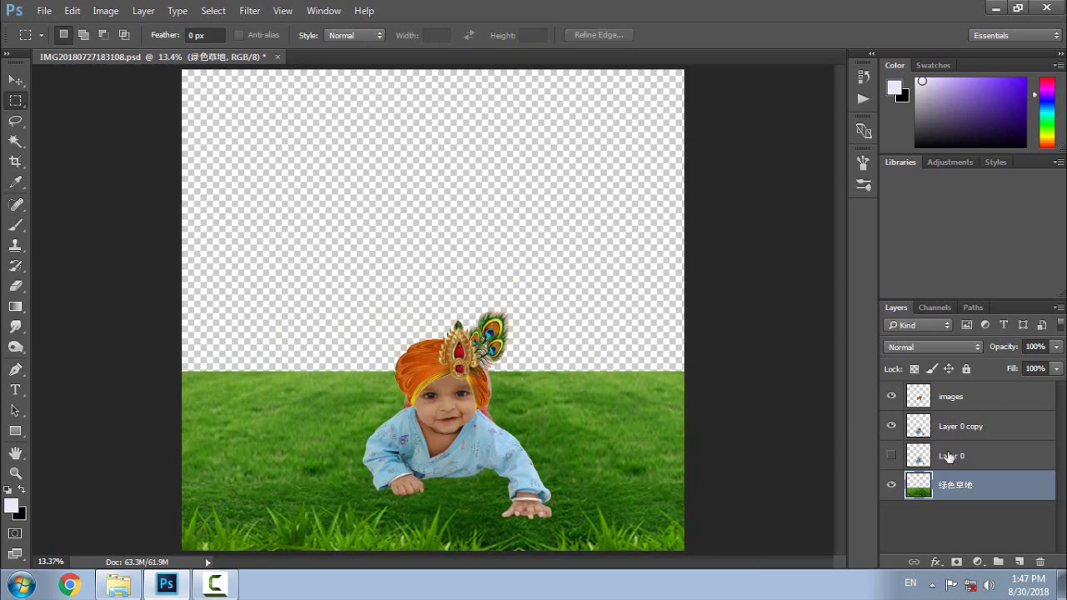
Place the background_by_king editz image as linked and enlarge it to about 800%.
{"action": "left_click", "coordinate": [44, 10]}
{"action": "left_click", "coordinate": [100, 312]}
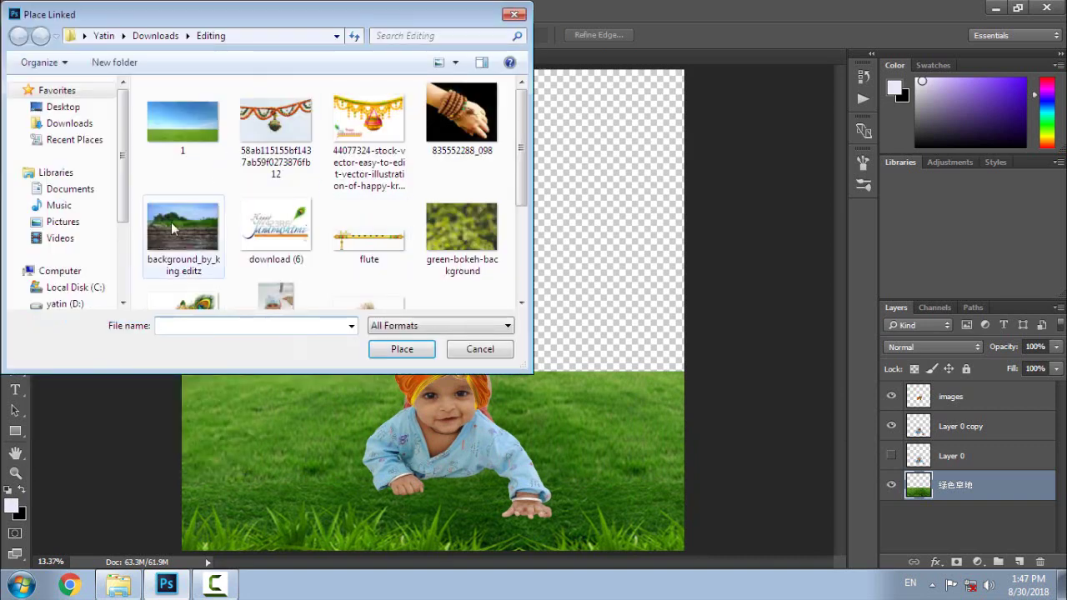
{"action": "left_click", "coordinate": [188, 233]}
{"action": "left_click", "coordinate": [403, 348]}
{"action": "key", "text": "ctrl+minus"}
{"action": "key", "text": "ctrl+minus"}
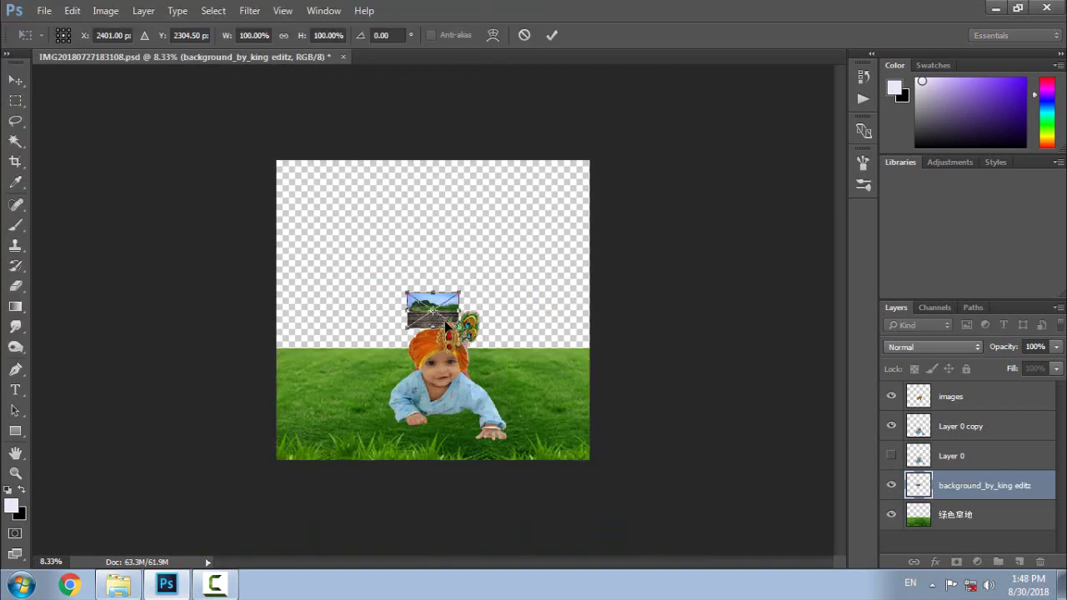
{"action": "left_click_drag", "start_coordinate": [459, 327], "coordinate": [625, 447]}
{"action": "left_click_drag", "start_coordinate": [450, 266], "coordinate": [448, 250]}
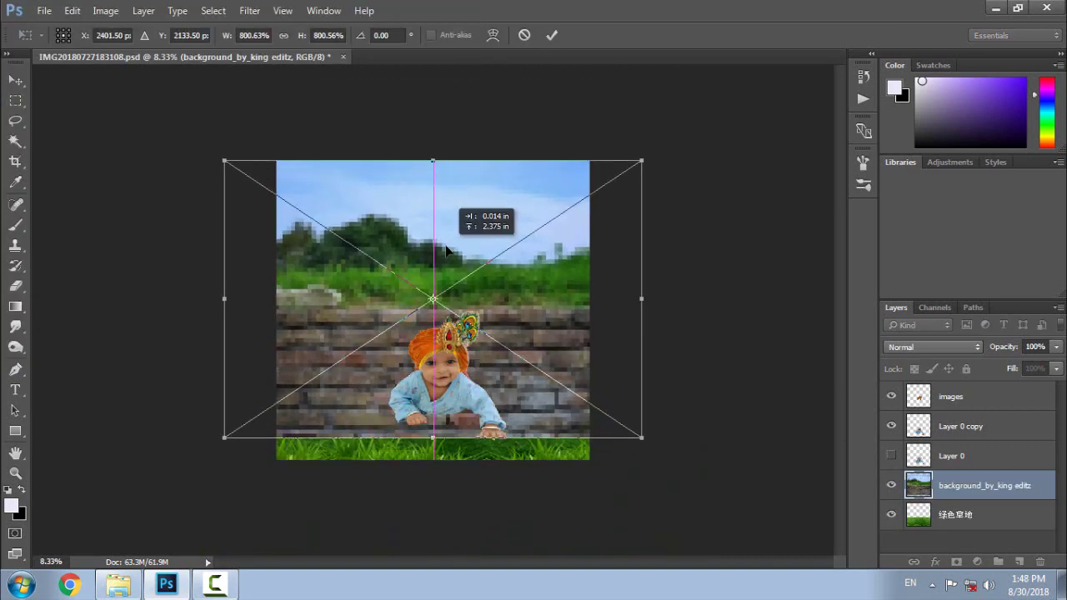
{"action": "left_click", "coordinate": [15, 100]}
Select and delete the brick wall from the placed background.
{"action": "right_click", "coordinate": [984, 485]}
{"action": "key", "text": "Escape"}
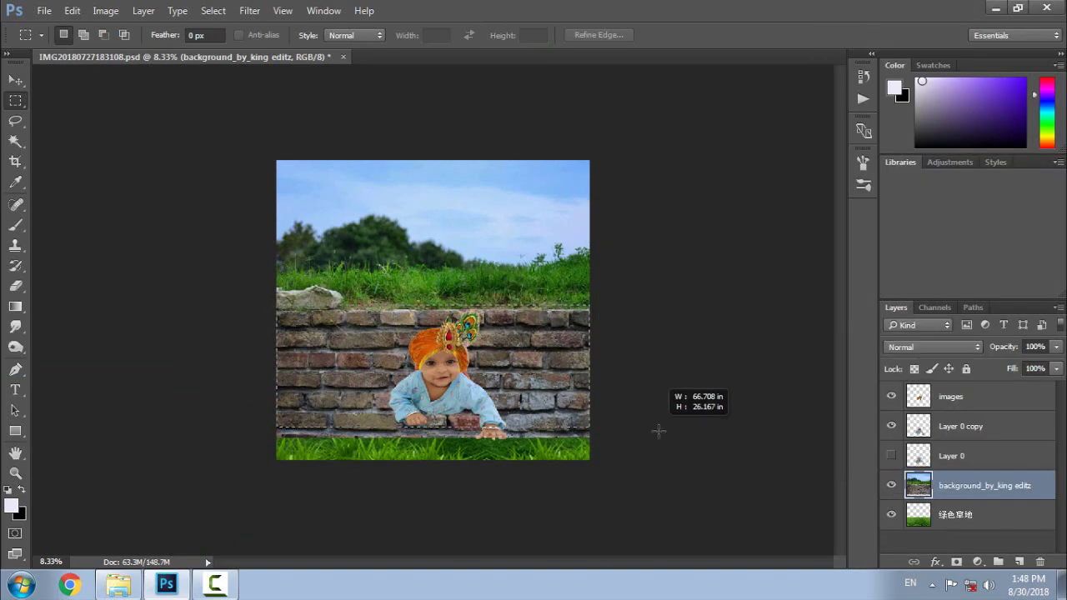
{"action": "left_click_drag", "start_coordinate": [432, 316], "coordinate": [663, 442]}
{"action": "key", "text": "Delete"}
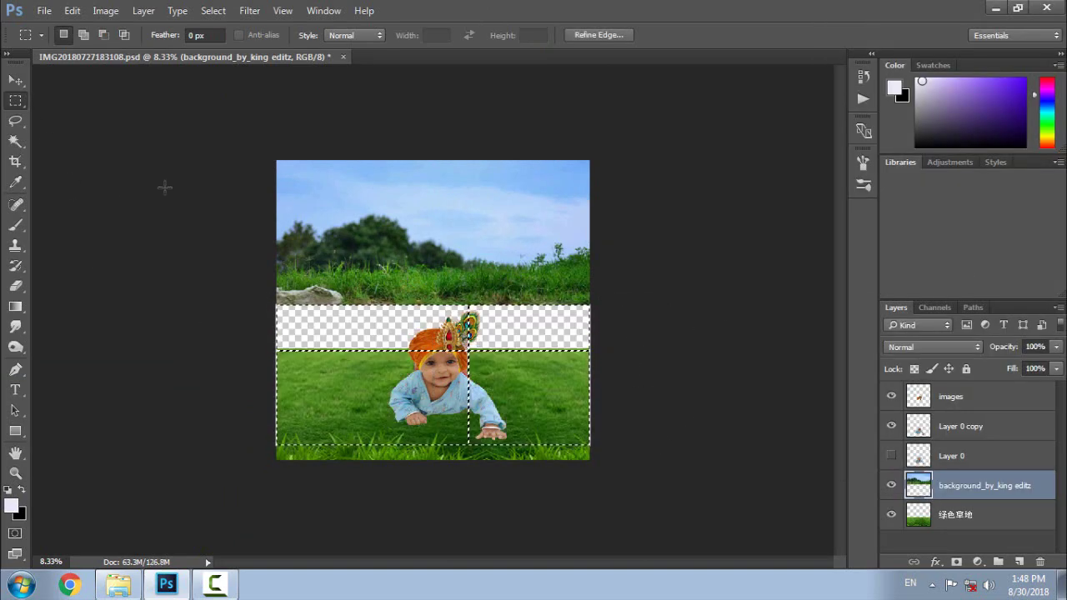
{"action": "left_click", "coordinate": [15, 80]}
{"action": "key", "text": "ctrl+d"}
Move the background layer beneath the grass layer and nudge it slightly lower.
{"action": "left_click_drag", "start_coordinate": [423, 235], "coordinate": [423, 295]}
{"action": "left_click_drag", "start_coordinate": [949, 483], "coordinate": [950, 522]}
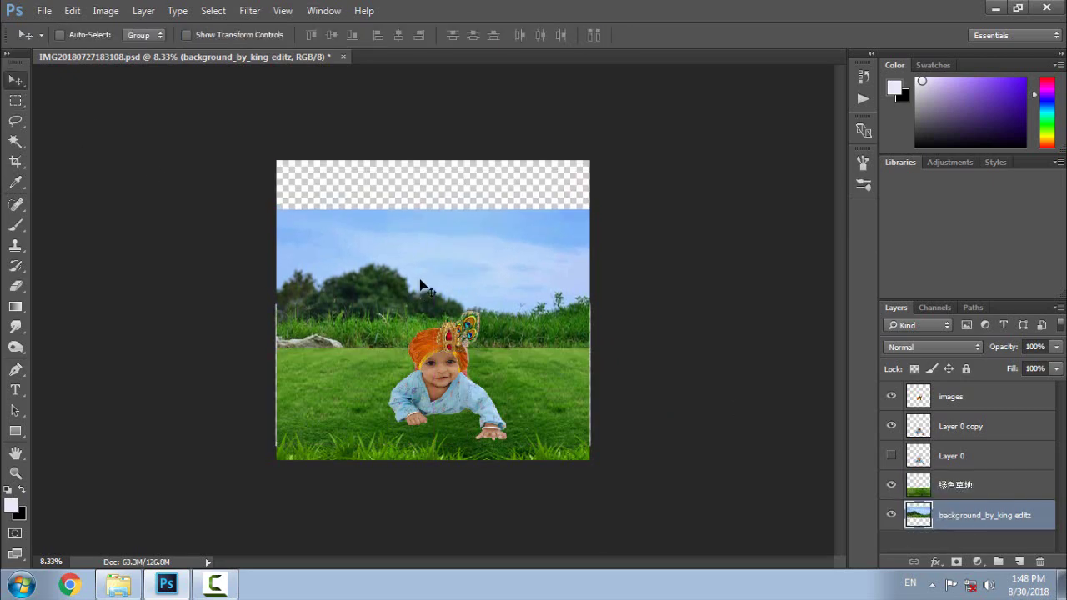
{"action": "left_click_drag", "start_coordinate": [421, 285], "coordinate": [421, 292]}
{"action": "key", "text": "ctrl+plus"}
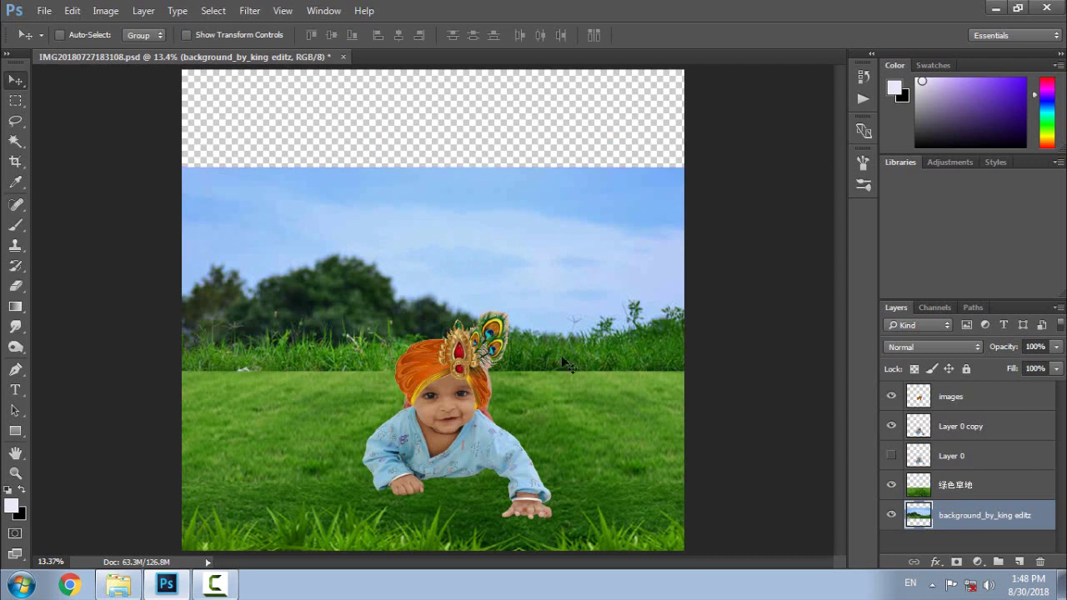
Mask the grass layer and fade it into the background horizon with a gradient and soft brush.
{"action": "left_click", "coordinate": [965, 498]}
{"action": "left_click", "coordinate": [956, 562]}
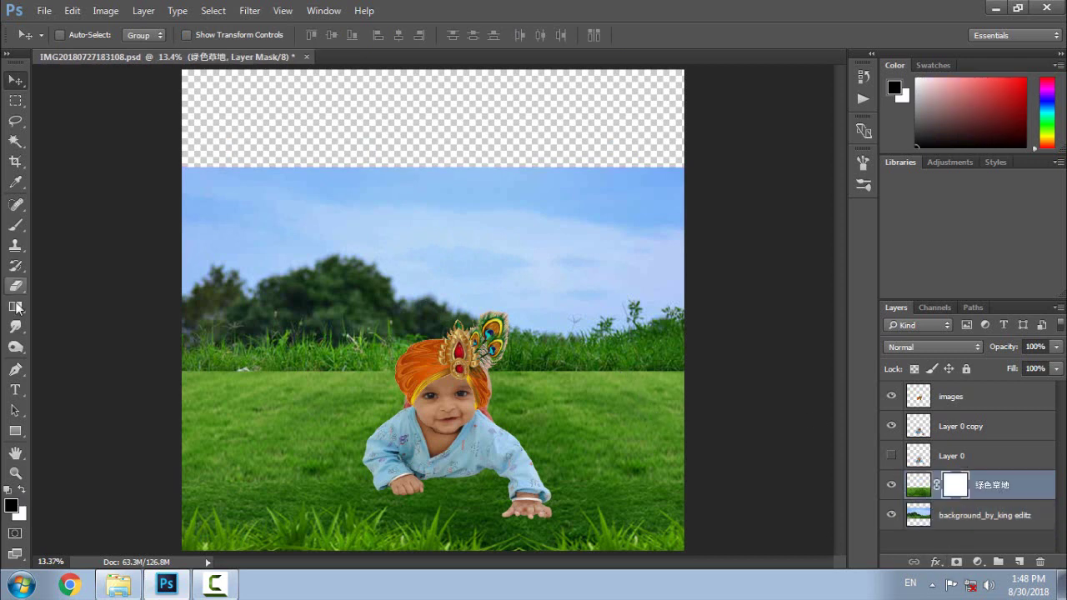
{"action": "left_click", "coordinate": [15, 306]}
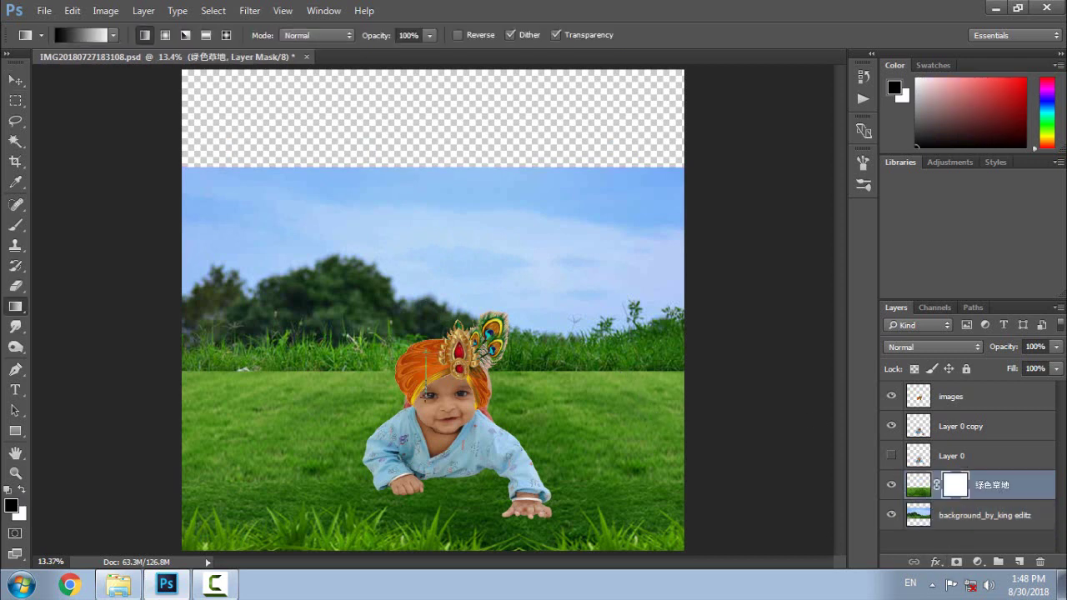
{"action": "left_click_drag", "start_coordinate": [523, 371], "coordinate": [526, 389]}
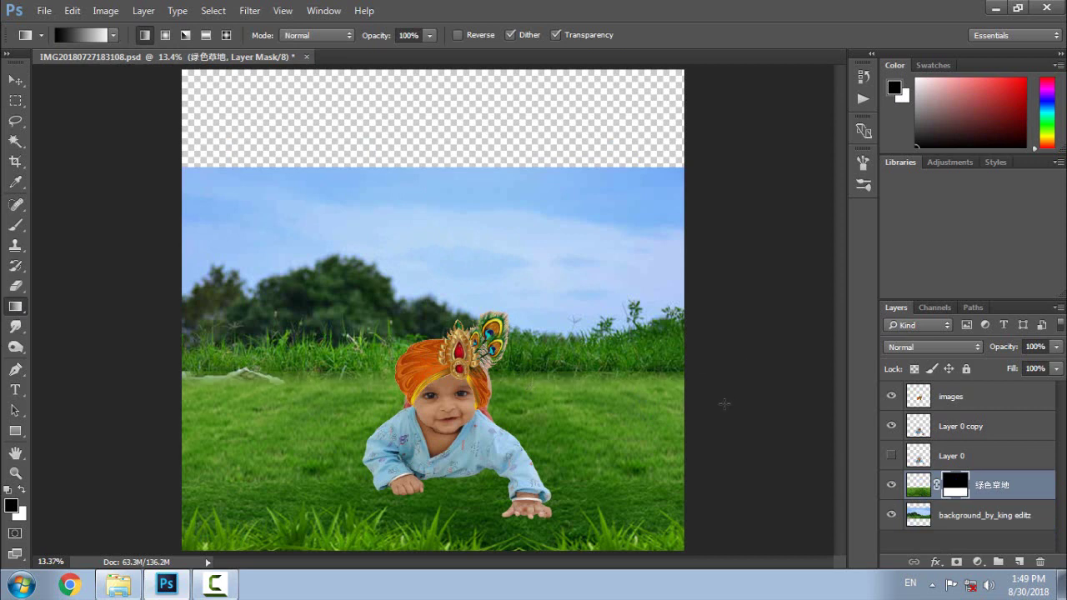
{"action": "left_click", "coordinate": [15, 226]}
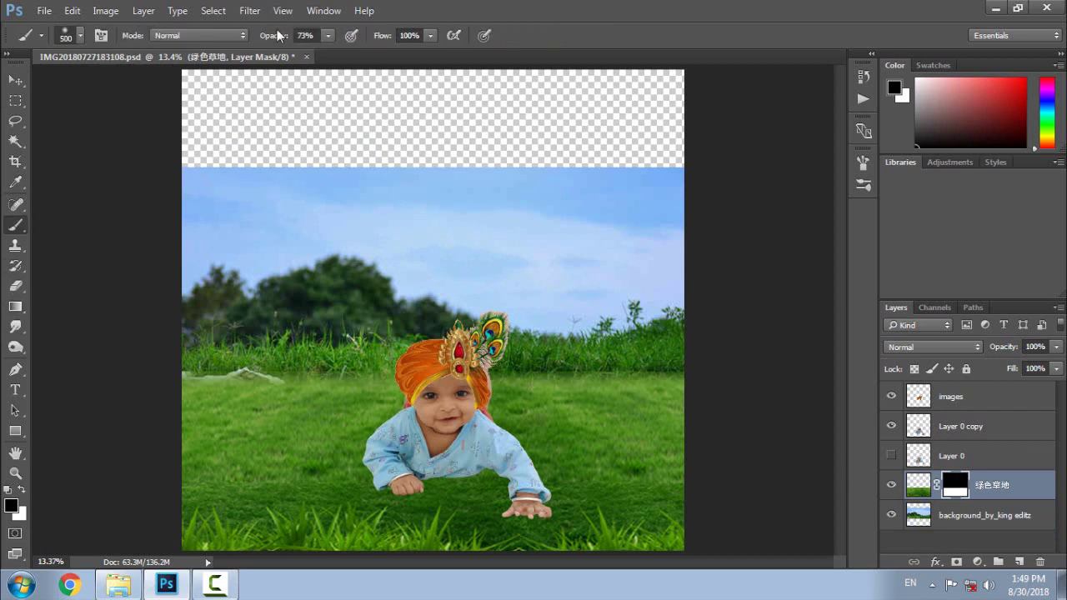
{"action": "left_click_drag", "start_coordinate": [283, 375], "coordinate": [668, 353]}
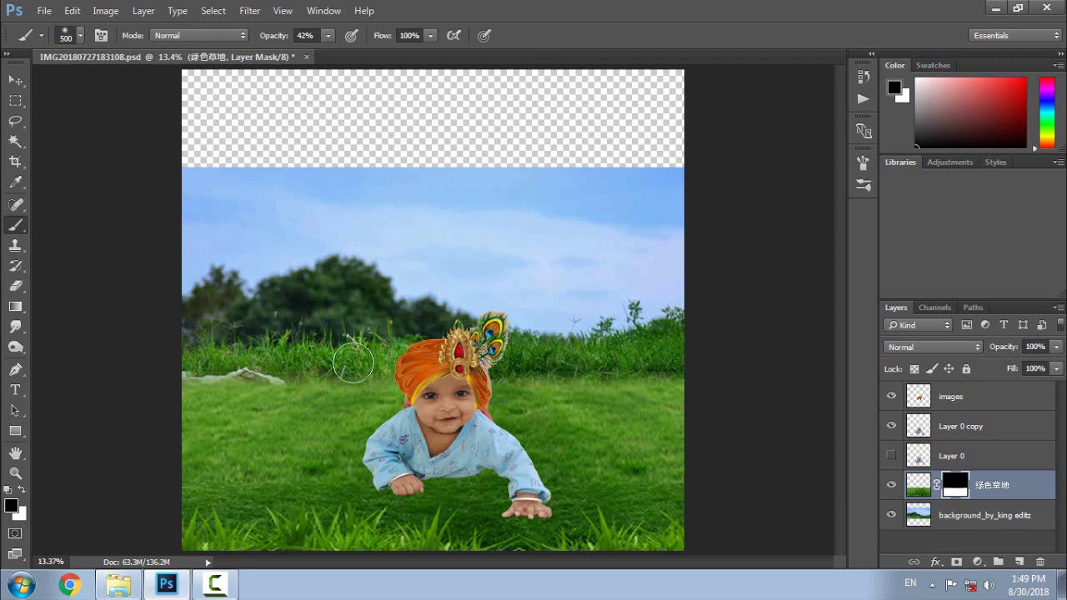
Stretch the upper sky of the background_by_king editz layer up to the canvas top.
{"action": "left_click", "coordinate": [1020, 532]}
{"action": "left_click", "coordinate": [15, 100]}
{"action": "left_click_drag", "start_coordinate": [162, 155], "coordinate": [729, 245]}
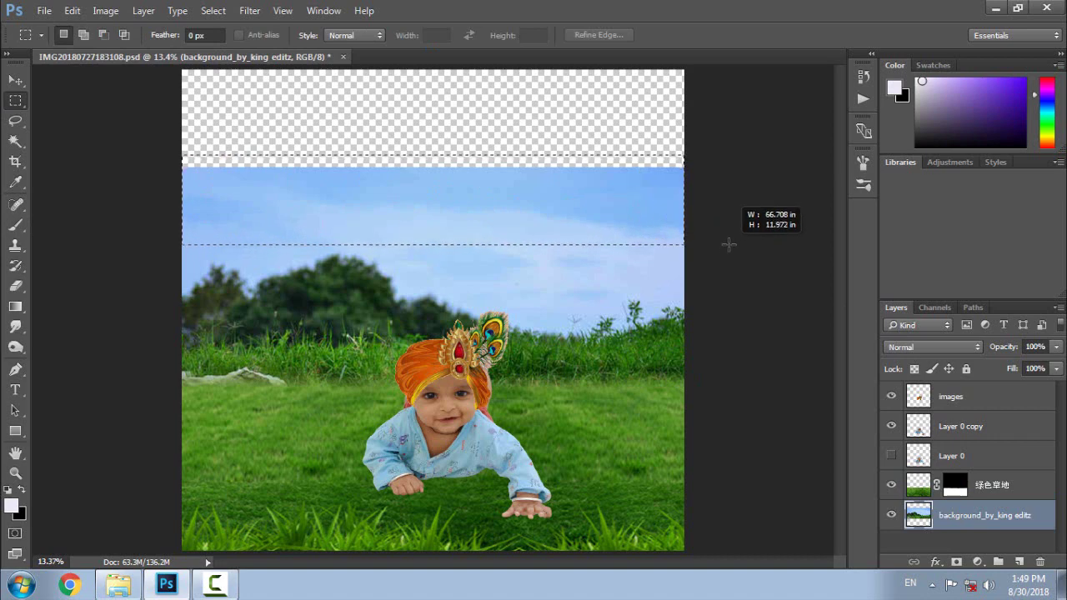
{"action": "key", "text": "ctrl+t"}
{"action": "left_click_drag", "start_coordinate": [433, 155], "coordinate": [433, 69]}
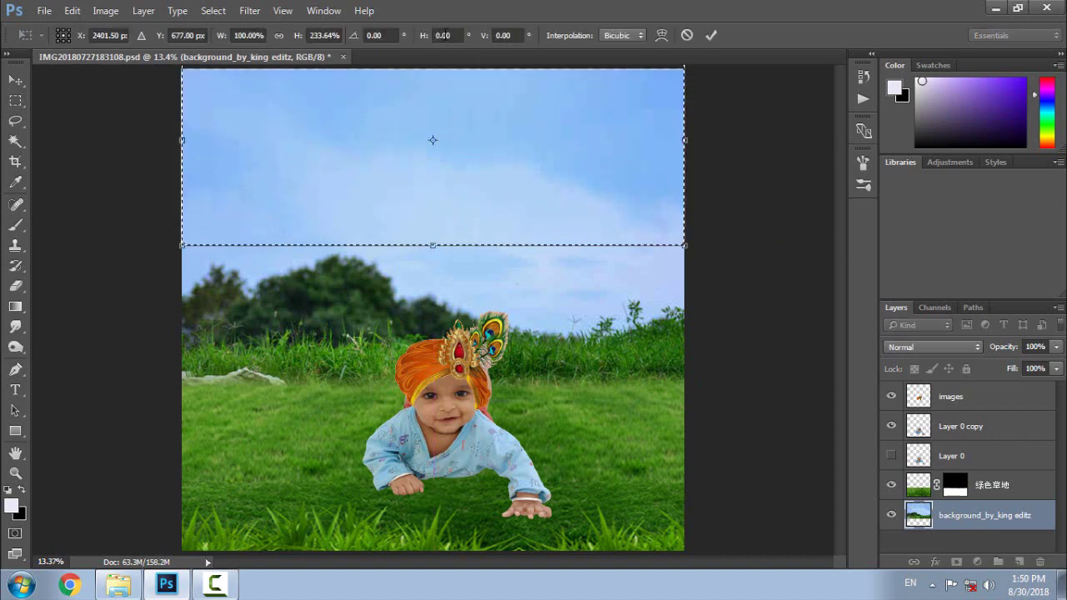
{"action": "key", "text": "Return"}
{"action": "key", "text": "ctrl+d"}
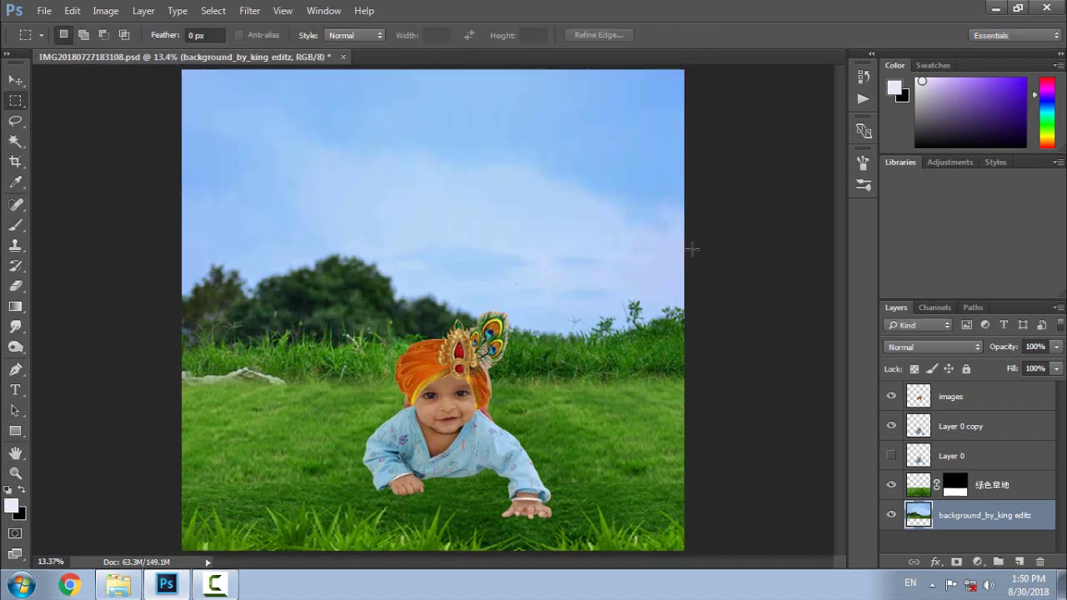
{"action": "left_click", "coordinate": [959, 426]}
Move the baby and turban layers slightly up and to the left.
{"action": "left_click", "coordinate": [951, 397], "text": "ctrl"}
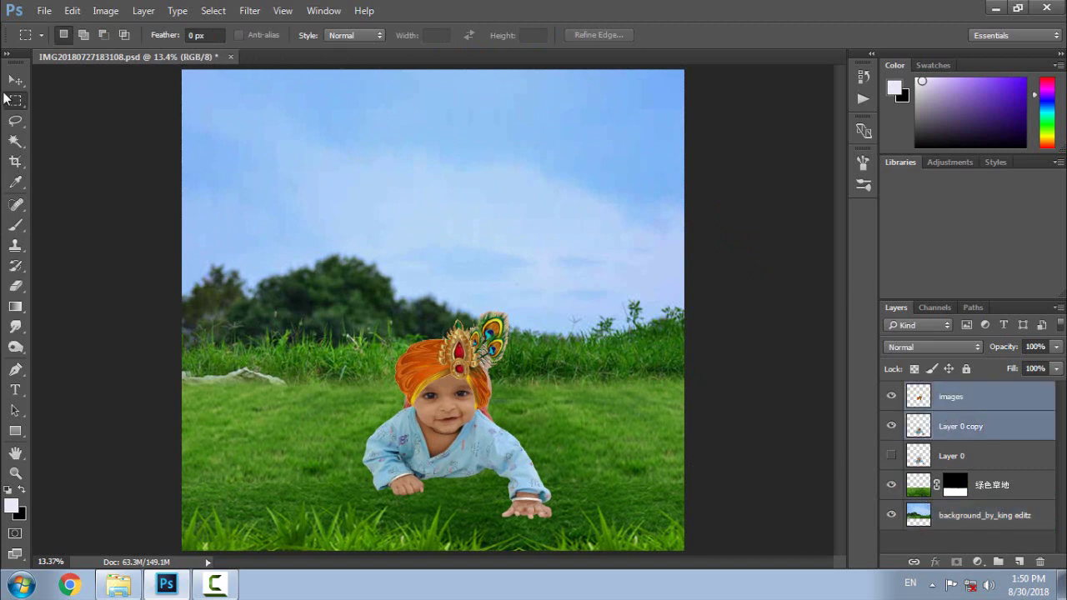
{"action": "key", "text": "v"}
{"action": "left_click_drag", "start_coordinate": [462, 446], "coordinate": [451, 428]}
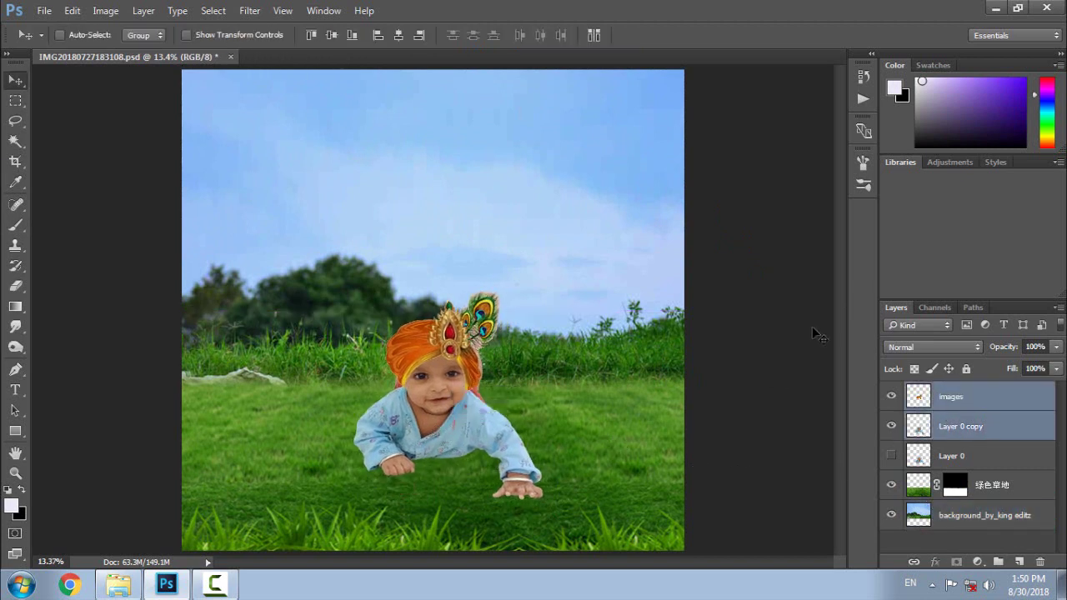
{"action": "left_click", "coordinate": [939, 436]}
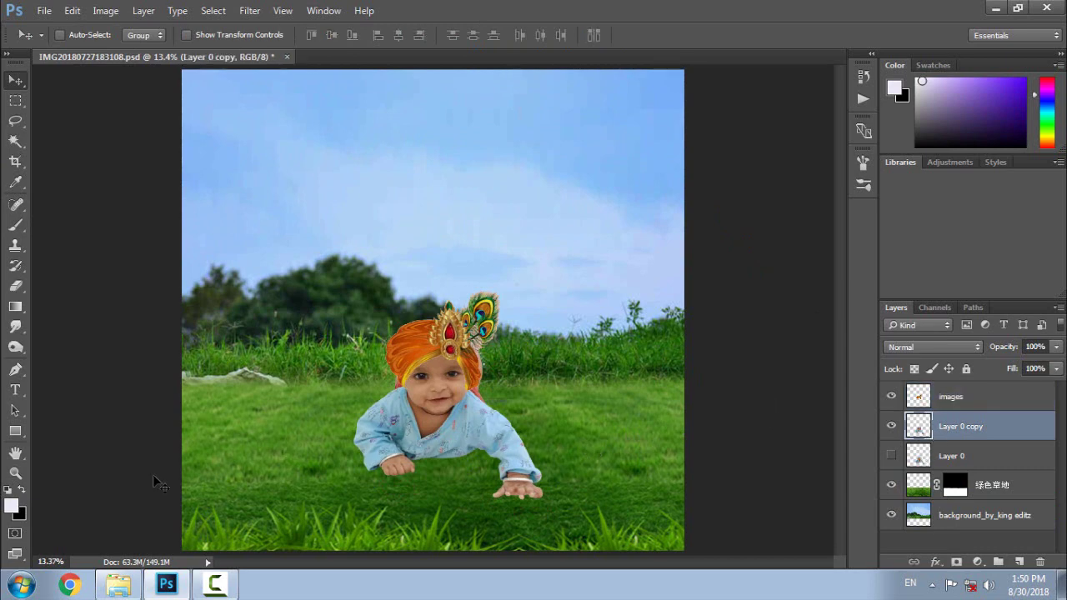
Quick-select the baby's blue shirt on Layer 0 copy, subtracting the hand.
{"action": "left_click", "coordinate": [16, 371]}
{"action": "key", "text": "ctrl+plus"}
{"action": "key", "text": "ctrl+plus"}
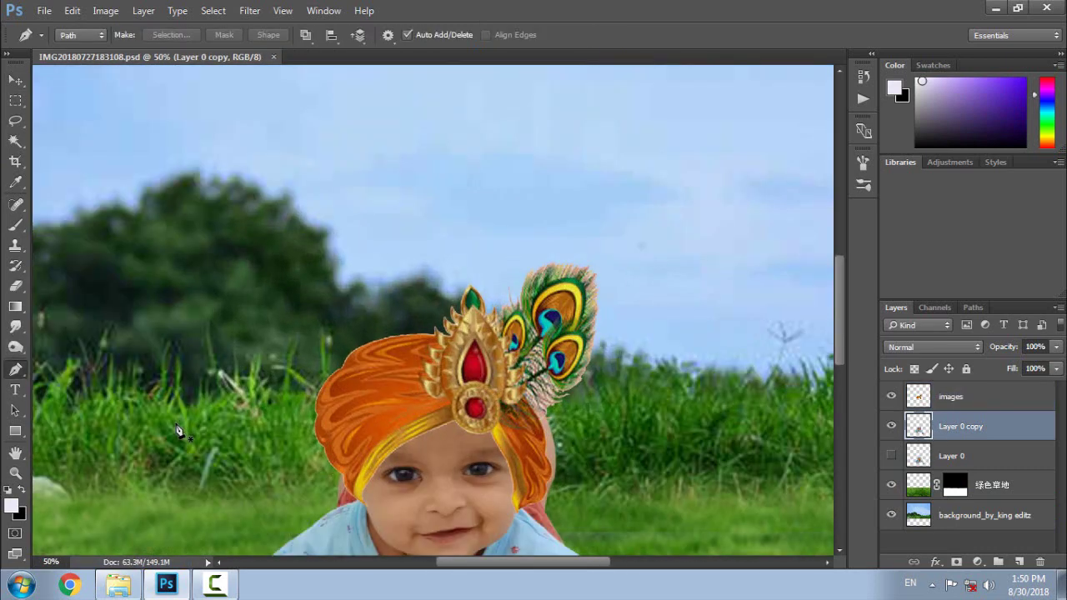
{"action": "key", "text": "ctrl+plus"}
{"action": "mouse_move", "coordinate": [339, 472]}
{"action": "left_mouse_down"}
{"action": "mouse_move", "coordinate": [365, 341]}
{"action": "mouse_move", "coordinate": [349, 296]}
{"action": "left_mouse_up"}
{"action": "key", "text": "ctrl+plus"}
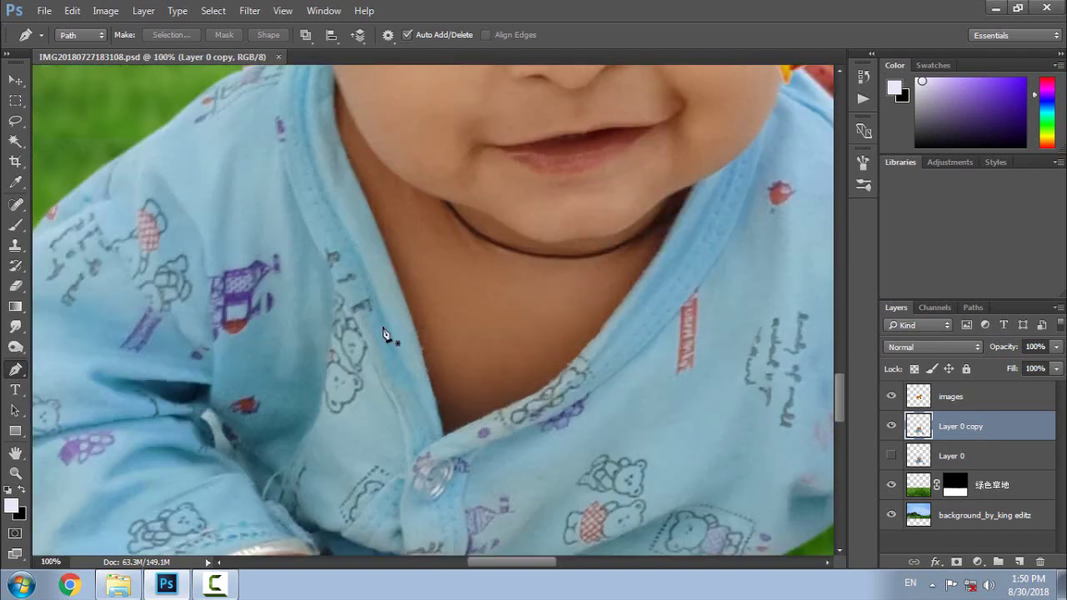
{"action": "key", "text": "ctrl+minus"}
{"action": "right_click", "coordinate": [15, 141]}
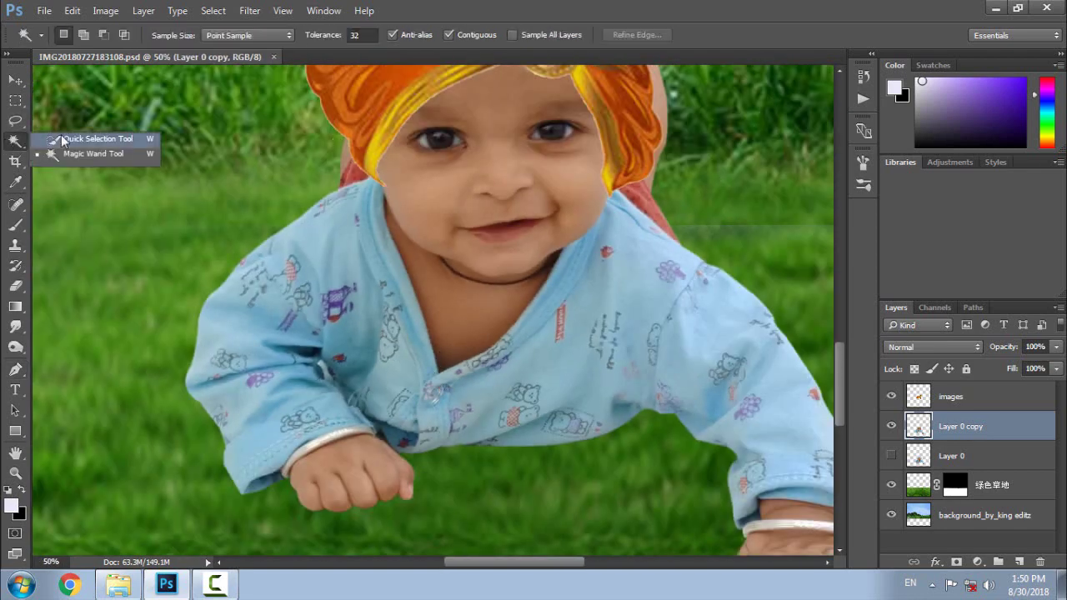
{"action": "left_click", "coordinate": [92, 142]}
{"action": "mouse_move", "coordinate": [334, 287]}
{"action": "left_mouse_down"}
{"action": "mouse_move", "coordinate": [317, 367]}
{"action": "mouse_move", "coordinate": [292, 391]}
{"action": "mouse_move", "coordinate": [608, 345]}
{"action": "mouse_move", "coordinate": [750, 393]}
{"action": "mouse_move", "coordinate": [775, 441]}
{"action": "mouse_move", "coordinate": [619, 335]}
{"action": "left_mouse_up"}
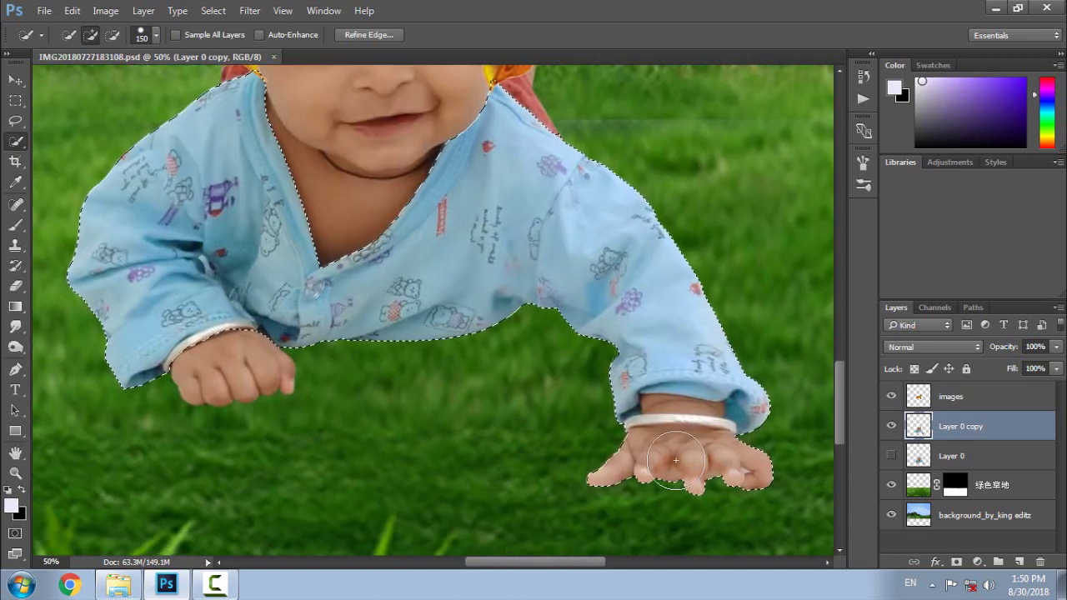
{"action": "mouse_move", "coordinate": [642, 450]}
{"action": "left_mouse_down"}
{"action": "mouse_move", "coordinate": [667, 441]}
{"action": "mouse_move", "coordinate": [638, 441]}
{"action": "mouse_move", "coordinate": [690, 476]}
{"action": "left_mouse_up"}
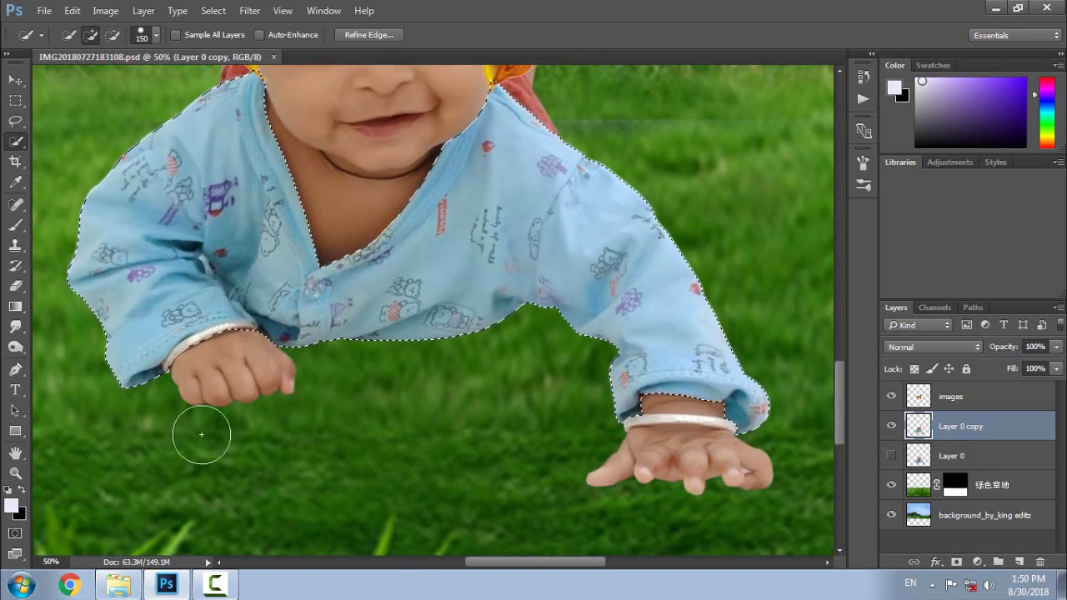
Copy the selected shirt onto a new layer, Layer 1, and load it as a selection.
{"action": "left_click_drag", "start_coordinate": [200, 428], "coordinate": [250, 458]}
{"action": "scroll", "coordinate": [234, 452], "scroll_direction": "up", "scroll_amount": 1}
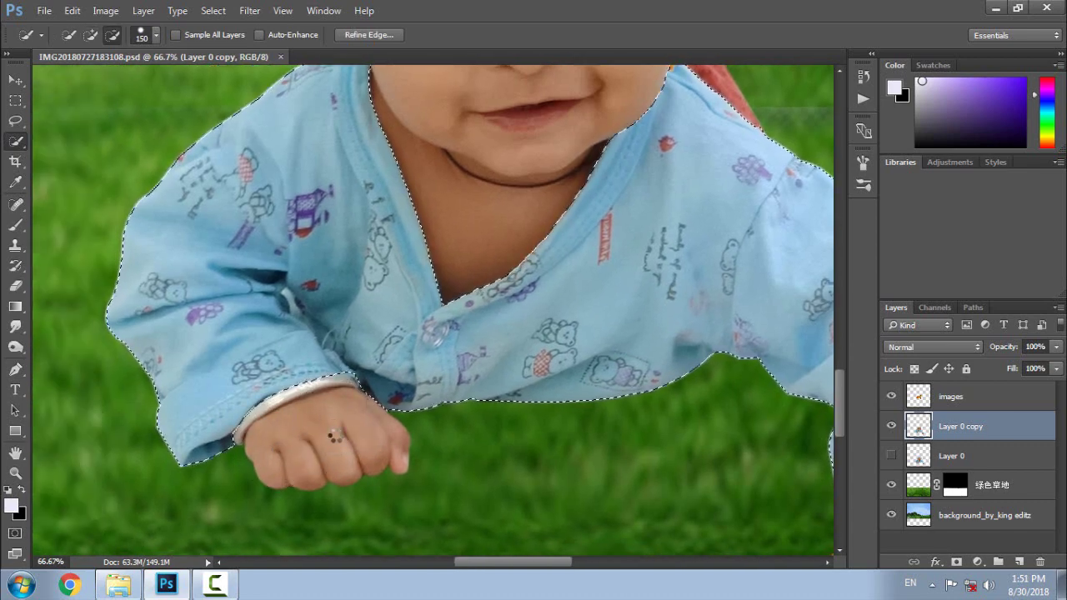
{"action": "mouse_move", "coordinate": [569, 244]}
{"action": "left_mouse_down"}
{"action": "mouse_move", "coordinate": [527, 336]}
{"action": "mouse_move", "coordinate": [445, 302]}
{"action": "left_mouse_up"}
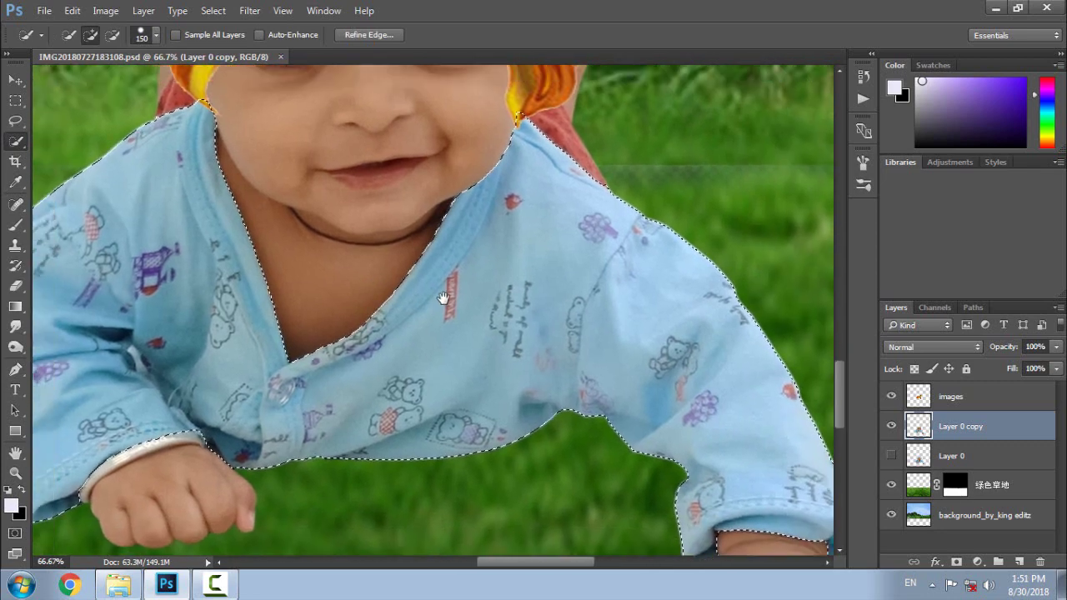
{"action": "key", "text": "ctrl+0"}
{"action": "key", "text": "ctrl+j"}
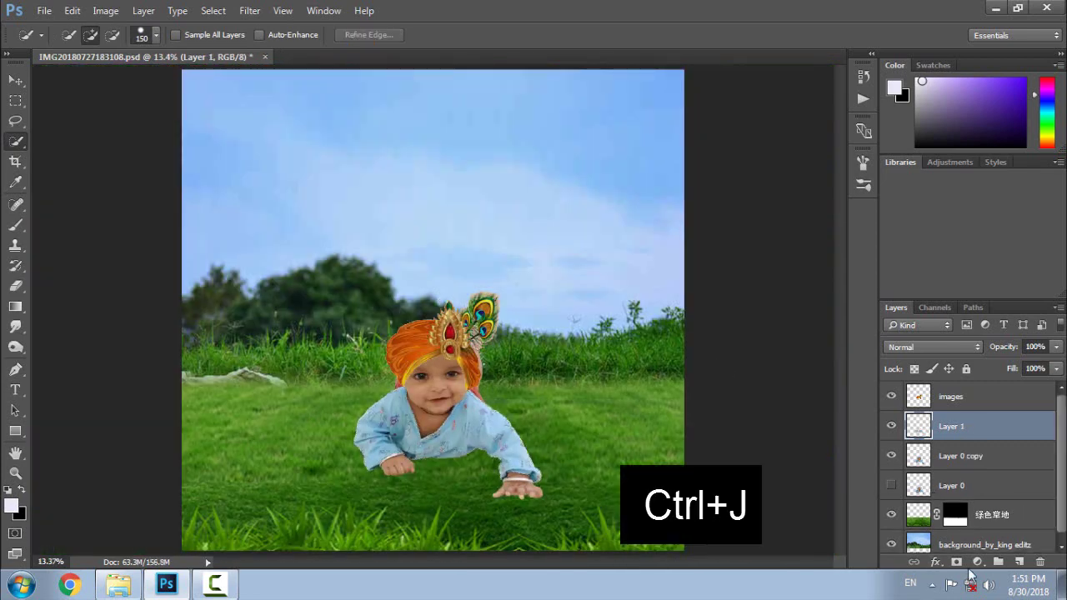
{"action": "left_click", "coordinate": [918, 426], "text": "ctrl"}
Pick a paint colour and brush it over the baby's shirt on Layer 1.
{"action": "key", "text": "i"}
{"action": "left_click", "coordinate": [11, 505]}
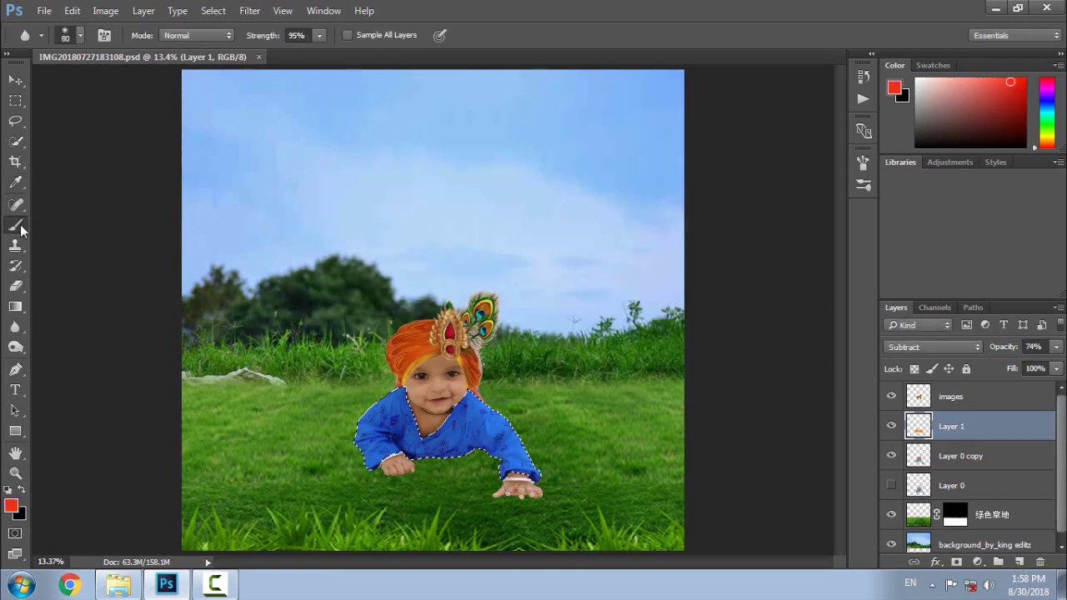
{"action": "left_click", "coordinate": [15, 225]}
{"action": "left_click_drag", "start_coordinate": [384, 417], "coordinate": [483, 433]}
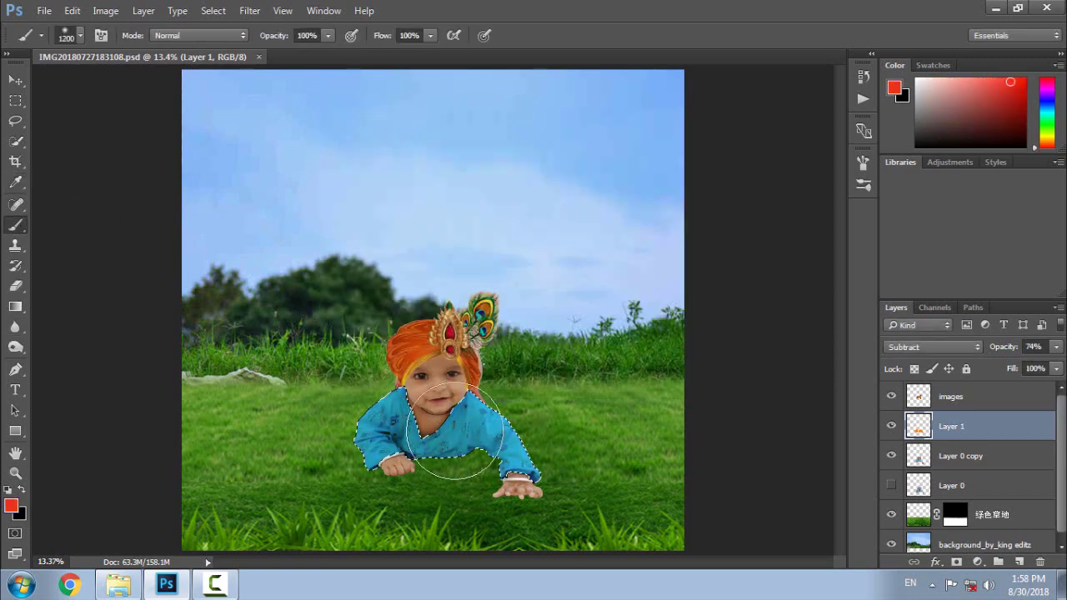
Cycle Layer 1's blend mode from Darken through Color Burn to Linear Burn at 100% opacity.
{"action": "left_click", "coordinate": [932, 347]}
{"action": "left_click", "coordinate": [907, 73]}
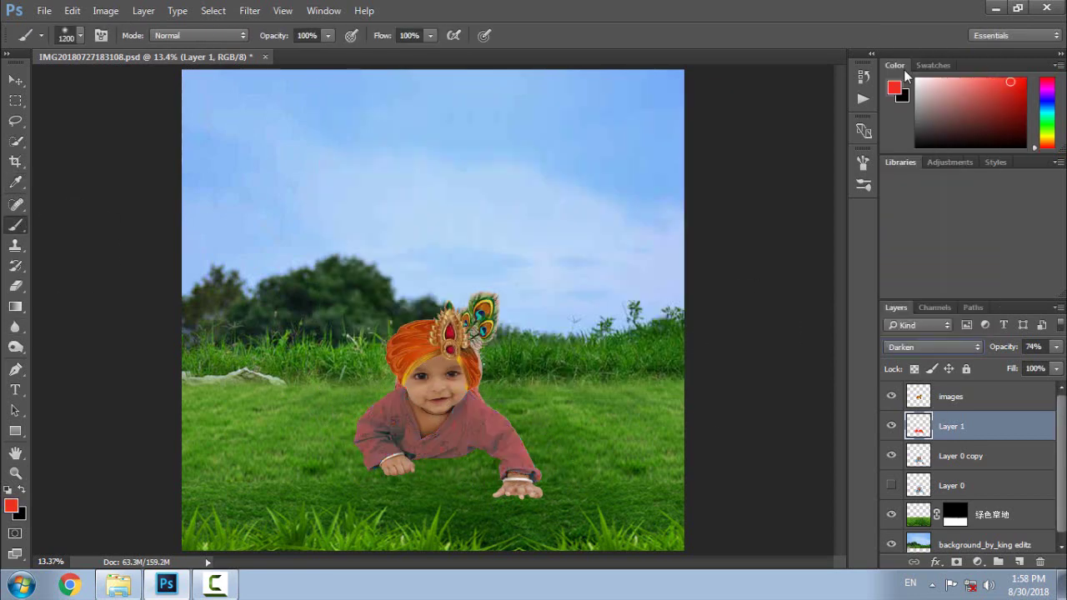
{"action": "key", "text": "Down"}
{"action": "key", "text": "Down"}
{"action": "key", "text": "Down"}
{"action": "key", "text": "Down"}
{"action": "left_click_drag", "start_coordinate": [999, 347], "coordinate": [1042, 347]}
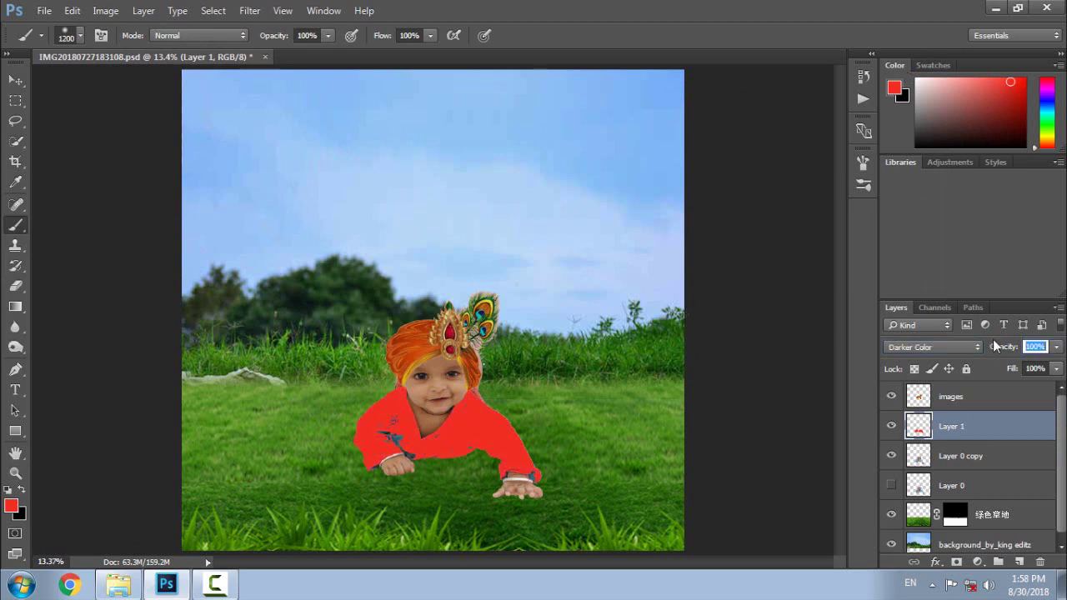
{"action": "left_click", "coordinate": [926, 347]}
{"action": "left_click", "coordinate": [903, 90]}
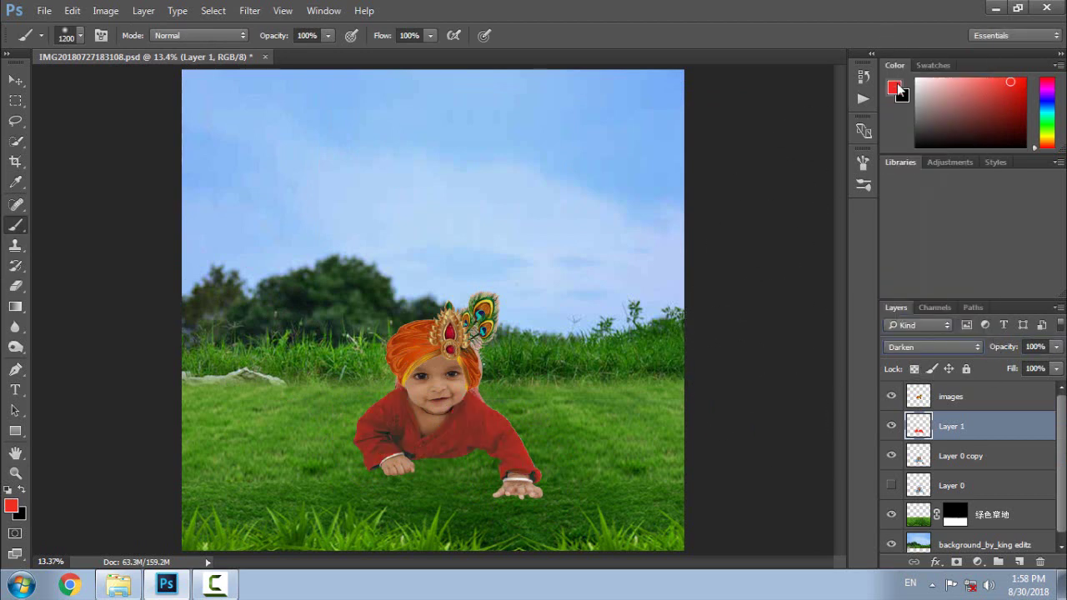
{"action": "key", "text": "Down"}
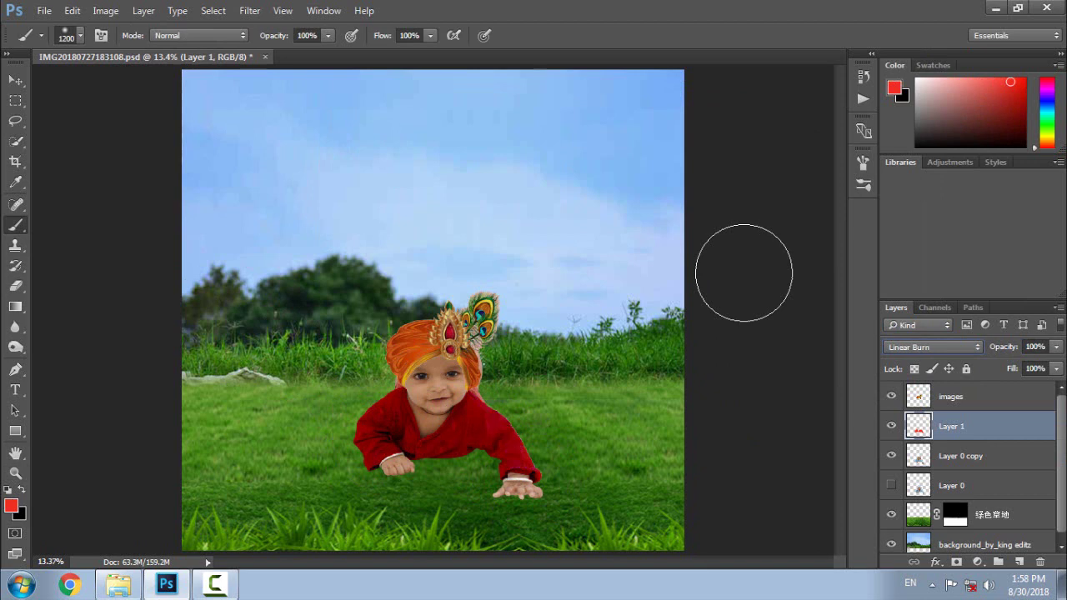
{"action": "mouse_move", "coordinate": [1007, 348]}
{"action": "left_mouse_down"}
{"action": "mouse_move", "coordinate": [994, 350]}
{"action": "mouse_move", "coordinate": [1003, 349]}
{"action": "left_mouse_up"}
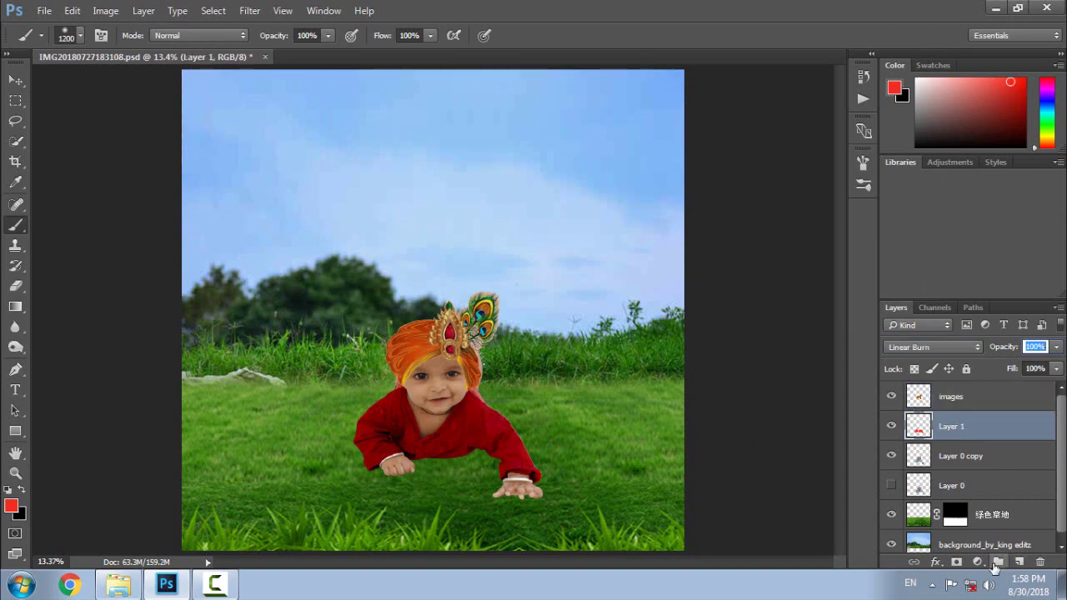
{"action": "left_click", "coordinate": [978, 562]}
Add a Hue/Saturation layer clipped to Layer 1 with Saturation -29, then merge it down.
{"action": "left_click", "coordinate": [959, 372]}
{"action": "left_click", "coordinate": [472, 404]}
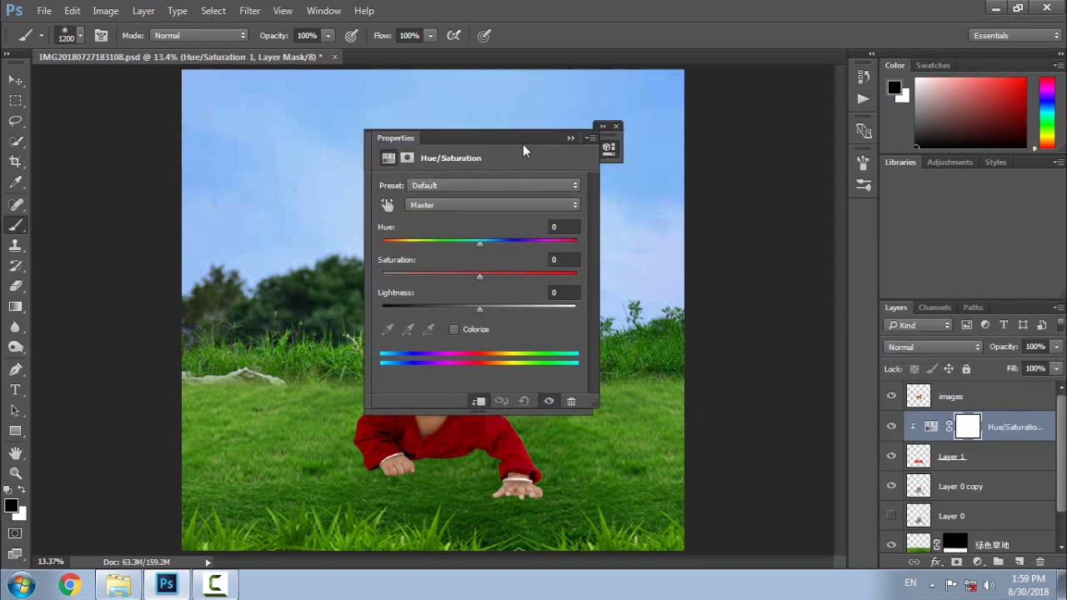
{"action": "left_click_drag", "start_coordinate": [472, 138], "coordinate": [687, 181]}
{"action": "mouse_move", "coordinate": [676, 319]}
{"action": "left_mouse_down"}
{"action": "mouse_move", "coordinate": [652, 318]}
{"action": "mouse_move", "coordinate": [700, 356]}
{"action": "mouse_move", "coordinate": [690, 353]}
{"action": "left_mouse_up"}
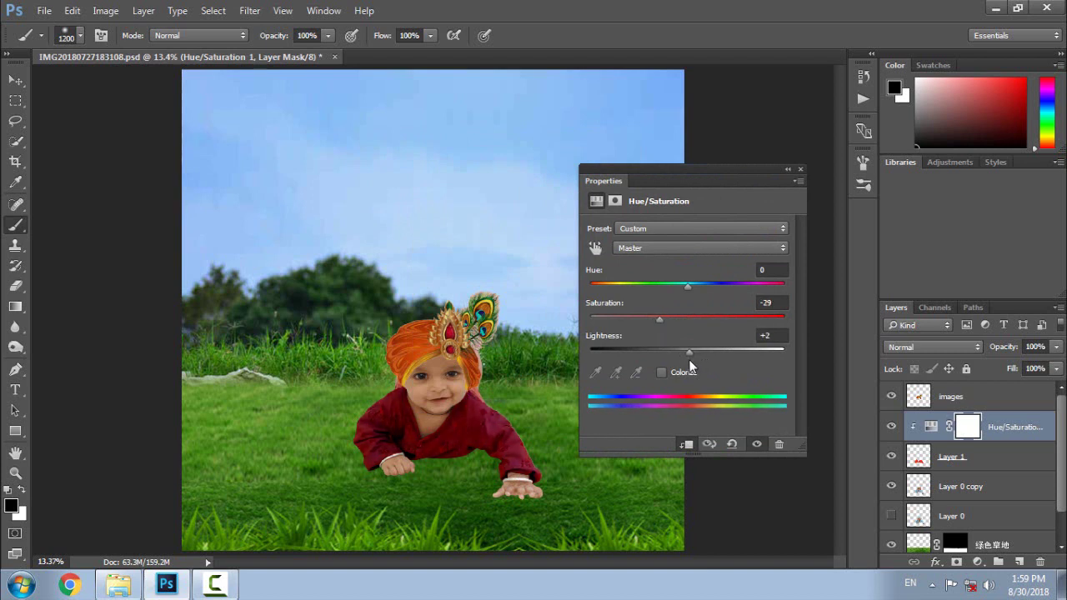
{"action": "left_click", "coordinate": [788, 169]}
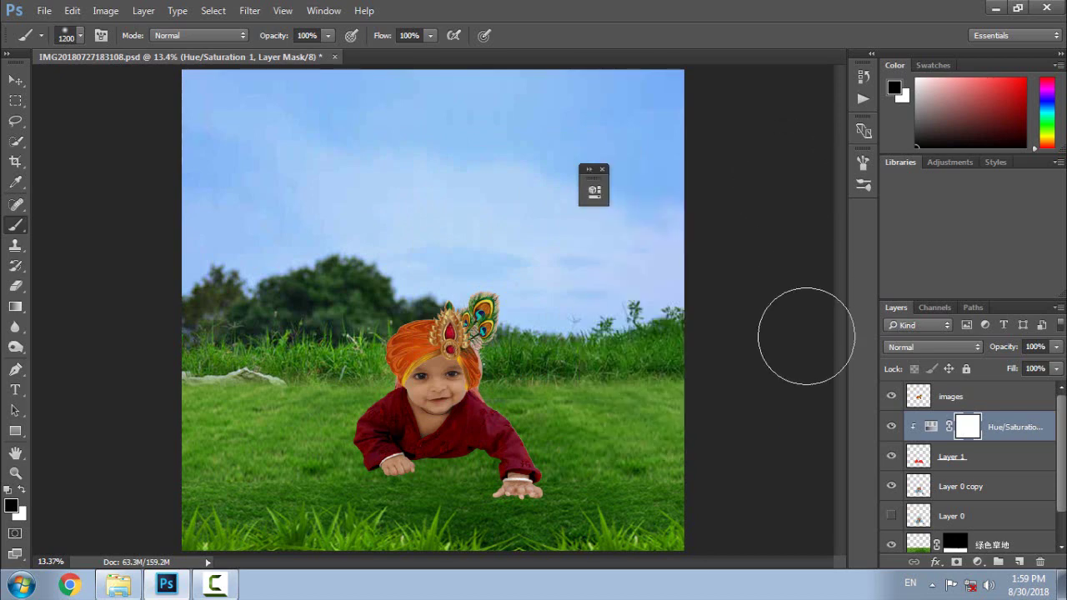
{"action": "left_click", "coordinate": [602, 170]}
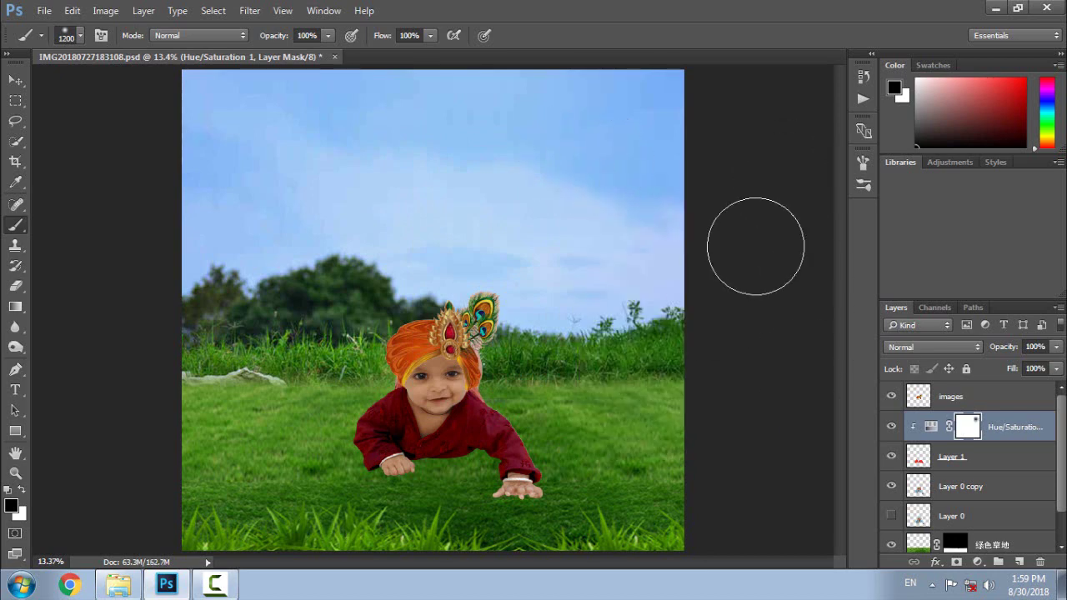
{"action": "right_click", "coordinate": [1022, 447]}
{"action": "left_click", "coordinate": [866, 509]}
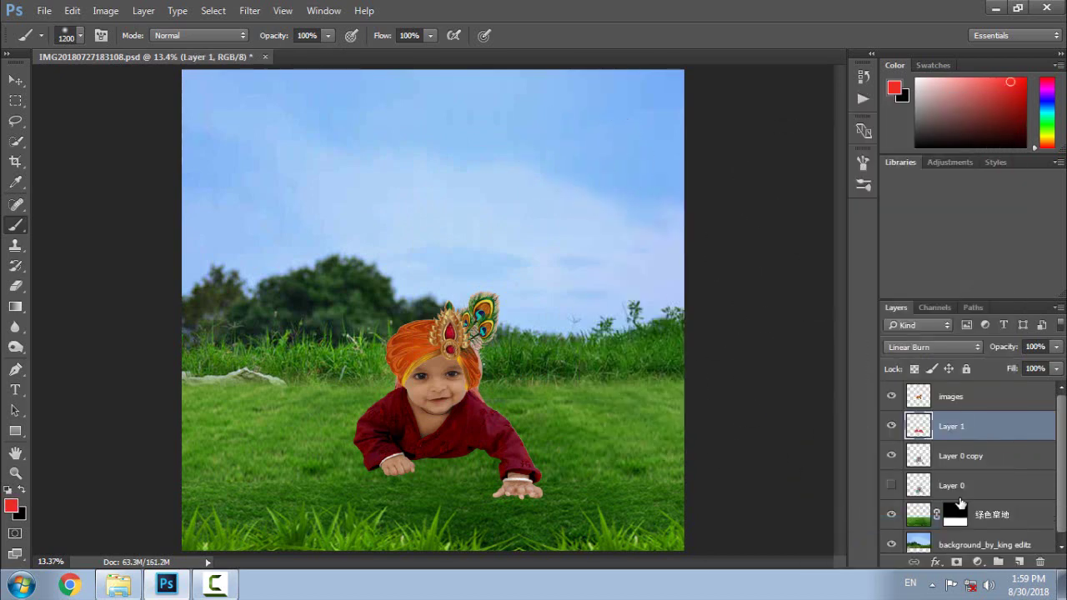
Apply a Camera Raw Filter to Layer 0 copy, raising Oranges luminance to +18.
{"action": "left_click", "coordinate": [959, 456]}
{"action": "key", "text": "v"}
{"action": "left_click", "coordinate": [249, 10]}
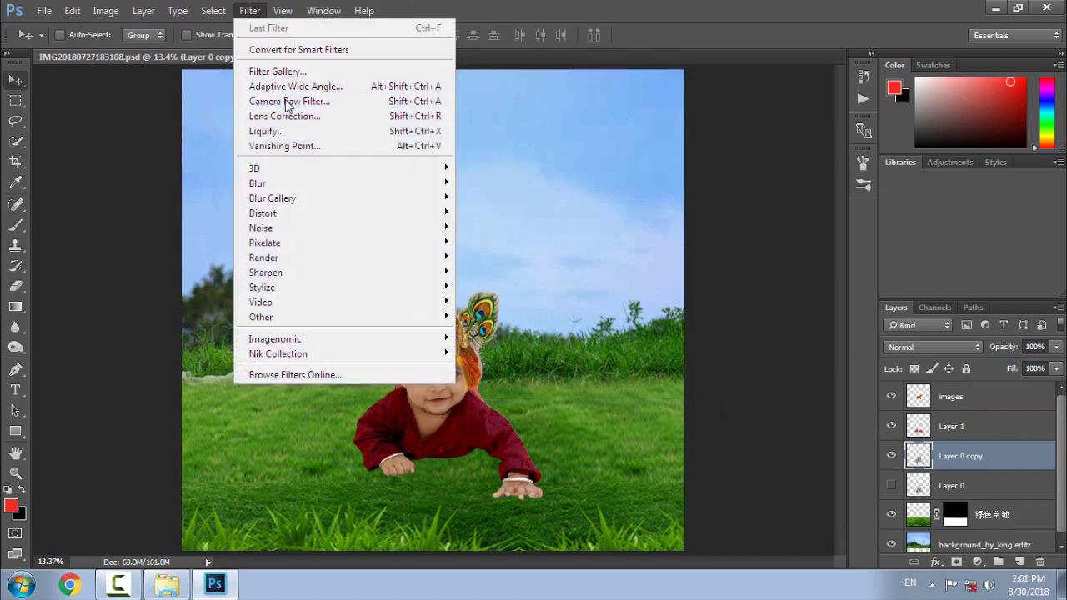
{"action": "left_click", "coordinate": [286, 102]}
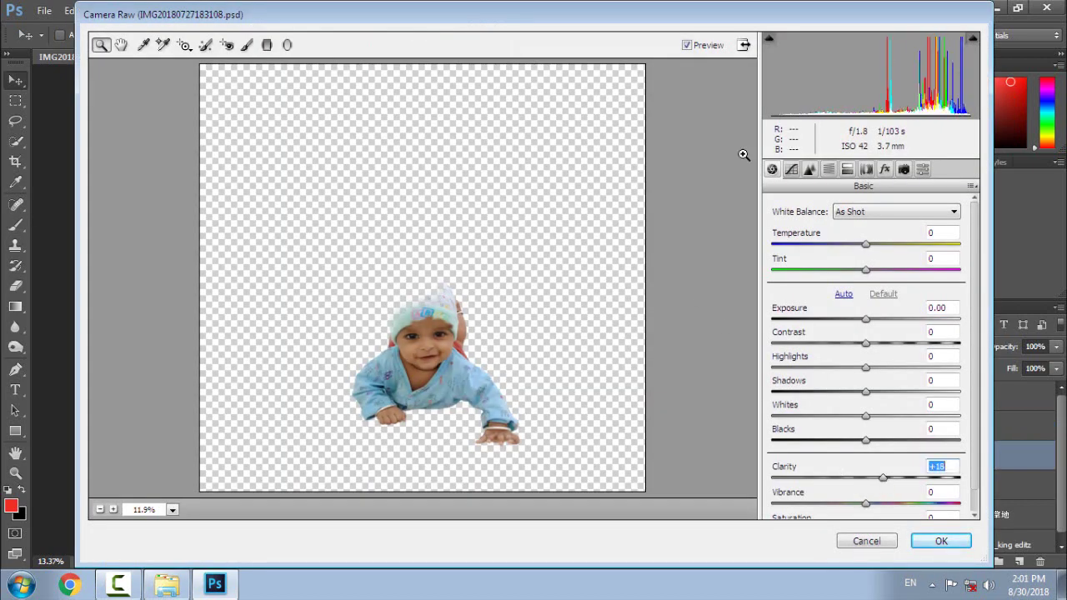
{"action": "left_click", "coordinate": [829, 169]}
{"action": "left_click_drag", "start_coordinate": [870, 306], "coordinate": [886, 305]}
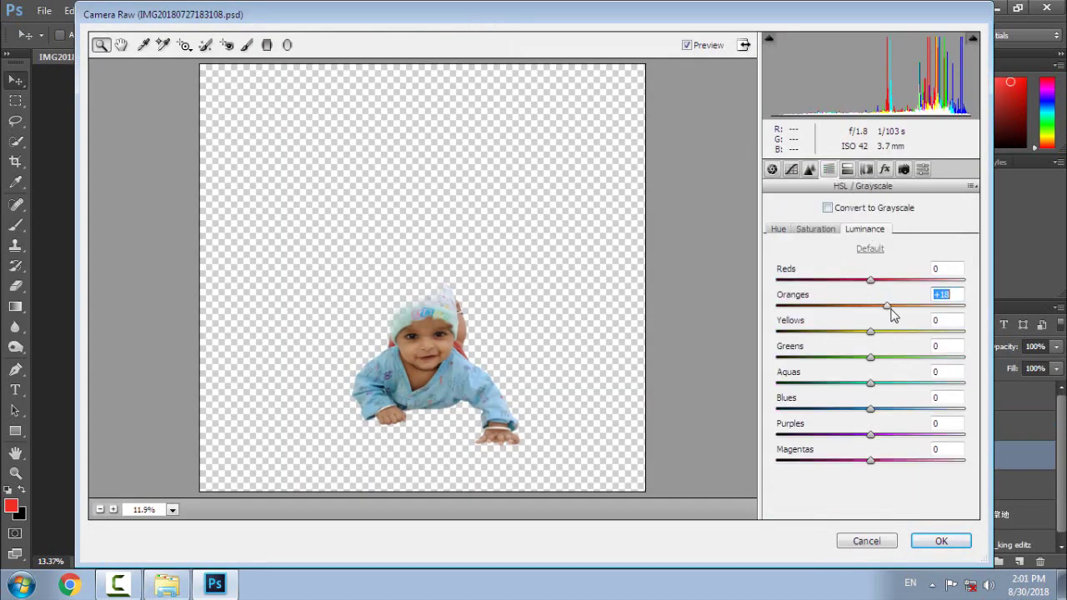
{"action": "left_click", "coordinate": [941, 542]}
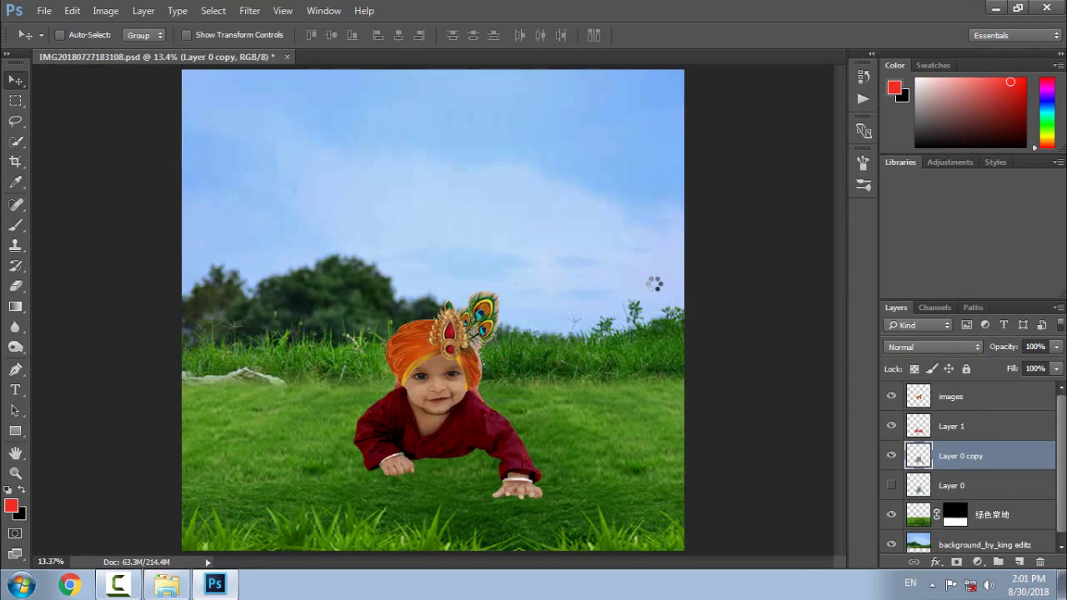
Zoom to 200% on the turban edge and set a small eraser on the images layer.
{"action": "key", "text": "ctrl+plus"}
{"action": "key", "text": "ctrl+plus"}
{"action": "key", "text": "ctrl+plus"}
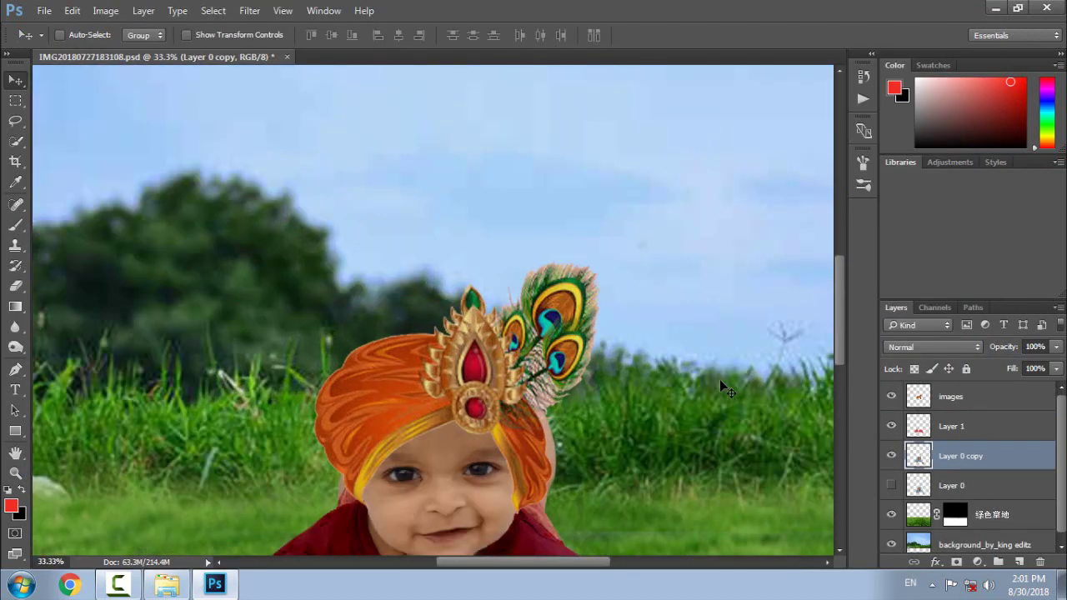
{"action": "scroll", "coordinate": [620, 321], "scroll_direction": "down", "scroll_amount": 2}
{"action": "key", "text": "ctrl+plus"}
{"action": "key", "text": "ctrl+plus"}
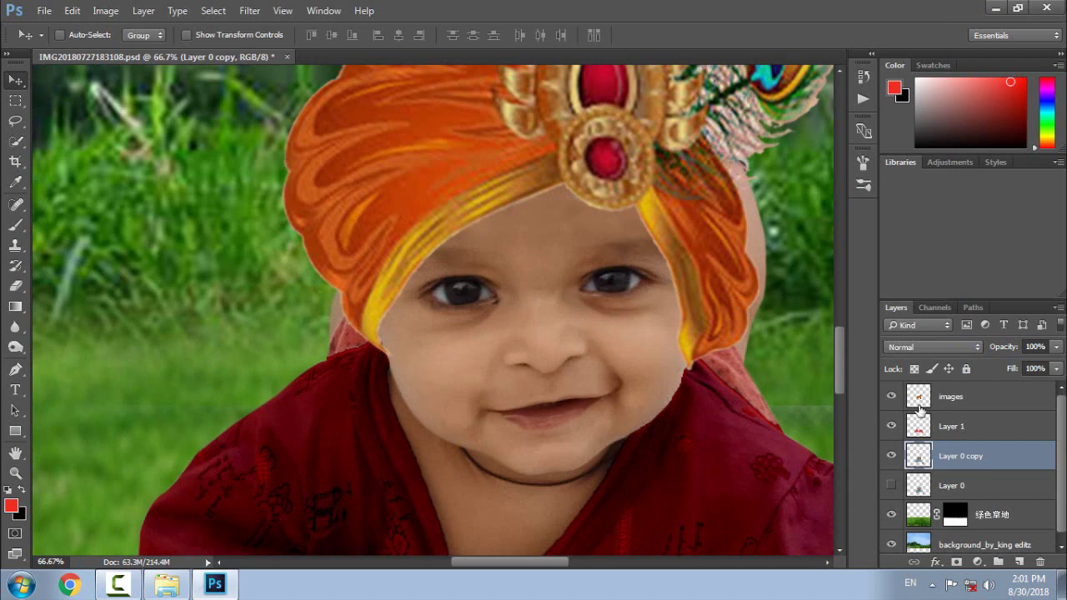
{"action": "left_click", "coordinate": [920, 408]}
{"action": "key", "text": "e"}
{"action": "key", "text": "ctrl+plus"}
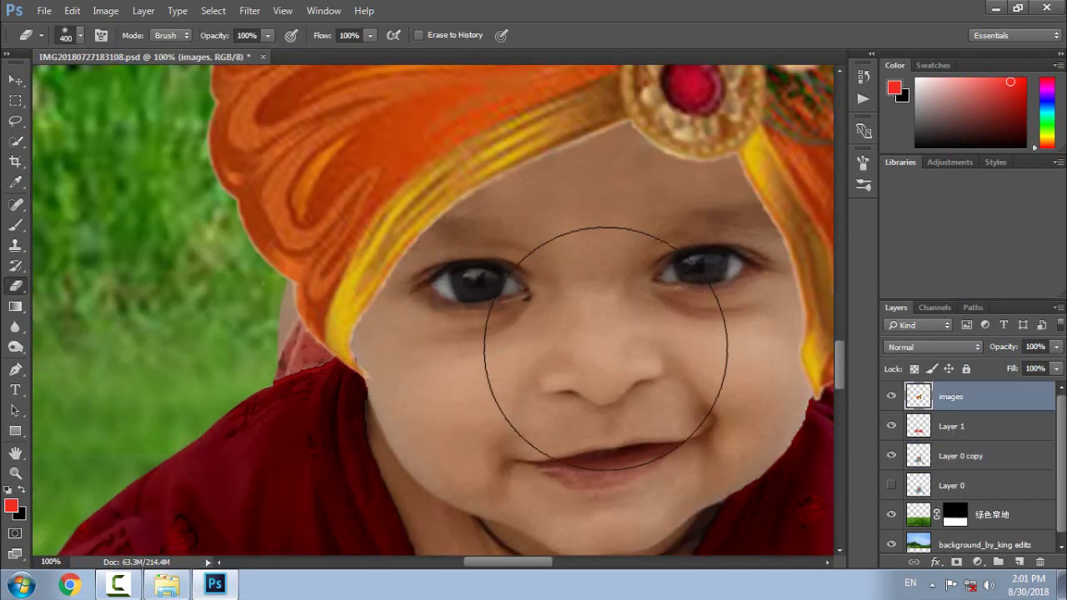
{"action": "scroll", "coordinate": [605, 348], "scroll_direction": "up", "scroll_amount": 2}
{"action": "scroll", "coordinate": [606, 349], "scroll_direction": "right", "scroll_amount": 1}
{"action": "key", "text": "bracketleft"}
{"action": "key", "text": "bracketleft"}
{"action": "key", "text": "bracketleft"}
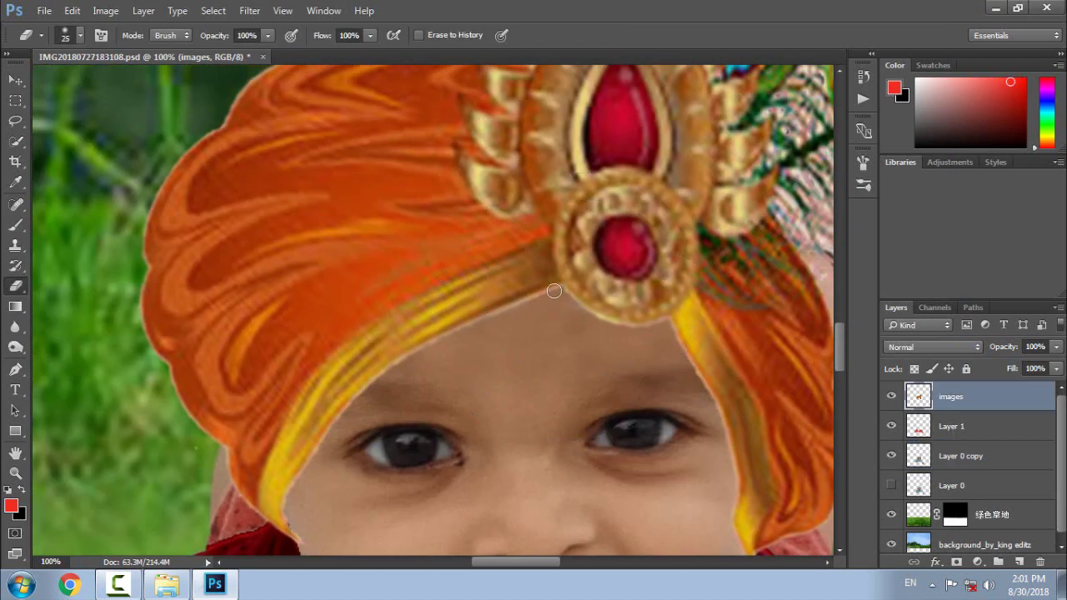
{"action": "key", "text": "ctrl+plus"}
{"action": "scroll", "coordinate": [543, 288], "scroll_direction": "up", "scroll_amount": 1}
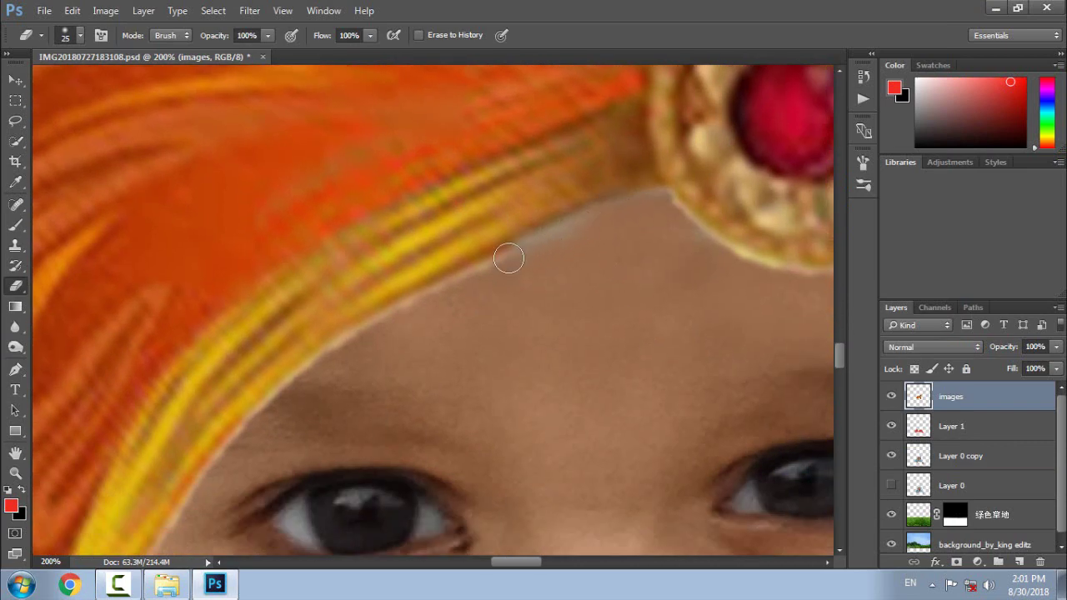
{"action": "scroll", "coordinate": [341, 303], "scroll_direction": "down", "scroll_amount": 3}
{"action": "scroll", "coordinate": [341, 302], "scroll_direction": "left", "scroll_amount": 2}
{"action": "scroll", "coordinate": [437, 463], "scroll_direction": "left", "scroll_amount": 4}
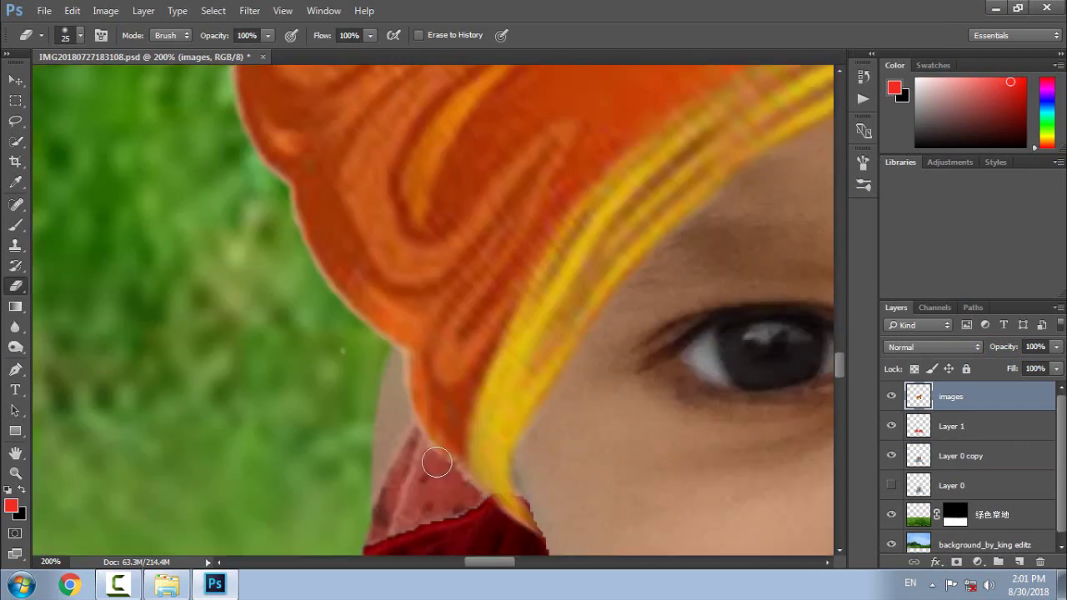
{"action": "scroll", "coordinate": [405, 410], "scroll_direction": "up", "scroll_amount": 3}
{"action": "scroll", "coordinate": [302, 375], "scroll_direction": "up", "scroll_amount": 3}
{"action": "scroll", "coordinate": [353, 186], "scroll_direction": "up", "scroll_amount": 2}
{"action": "scroll", "coordinate": [352, 186], "scroll_direction": "right", "scroll_amount": 2}
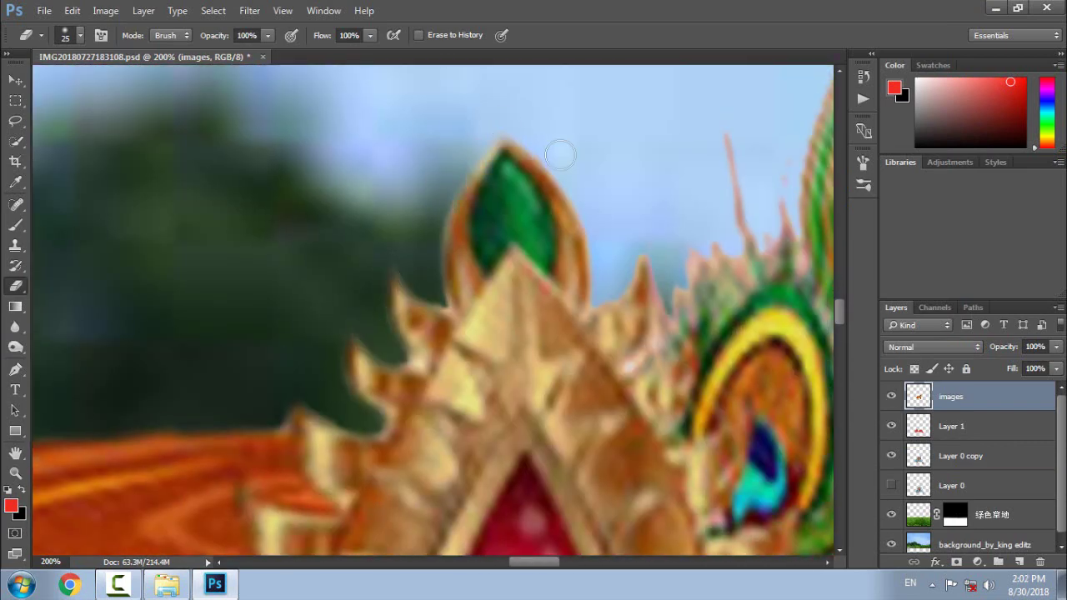
{"action": "scroll", "coordinate": [189, 392], "scroll_direction": "right", "scroll_amount": 4}
{"action": "scroll", "coordinate": [446, 248], "scroll_direction": "down", "scroll_amount": 4}
{"action": "scroll", "coordinate": [473, 363], "scroll_direction": "left", "scroll_amount": 2}
{"action": "scroll", "coordinate": [473, 363], "scroll_direction": "up", "scroll_amount": 1}
Erase stray turban edges around the baby's cheek, neck and collar with a fine eraser.
{"action": "key", "text": "bracketleft"}
{"action": "key", "text": "bracketleft"}
{"action": "key", "text": "bracketleft"}
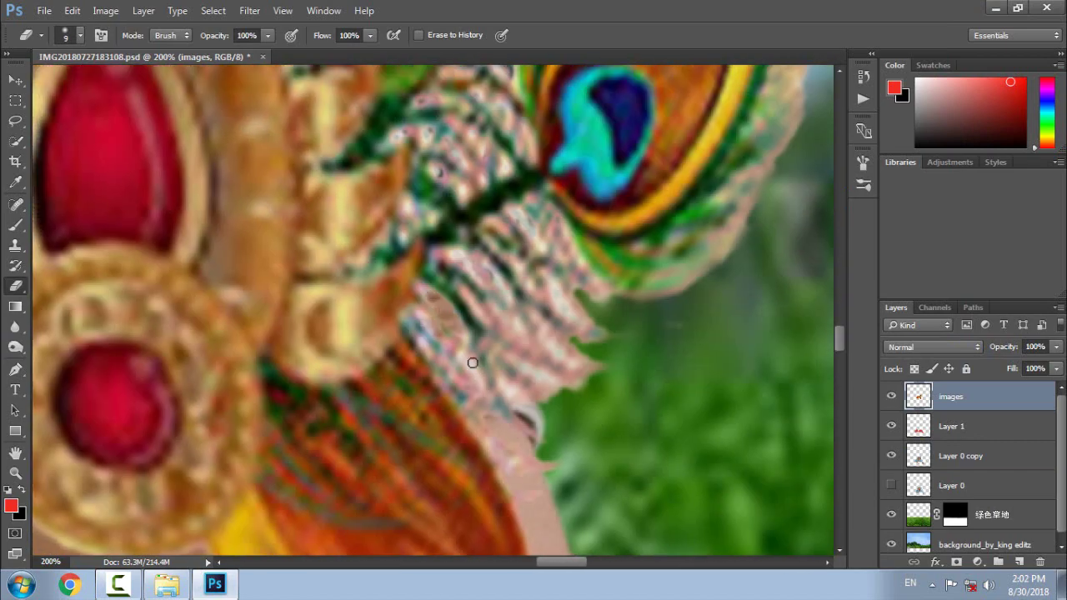
{"action": "key", "text": "bracketright"}
{"action": "key", "text": "bracketright"}
{"action": "scroll", "coordinate": [473, 363], "scroll_direction": "up", "scroll_amount": 2}
{"action": "scroll", "coordinate": [512, 250], "scroll_direction": "down", "scroll_amount": 5}
{"action": "scroll", "coordinate": [517, 292], "scroll_direction": "down", "scroll_amount": 3}
{"action": "scroll", "coordinate": [526, 310], "scroll_direction": "down", "scroll_amount": 4}
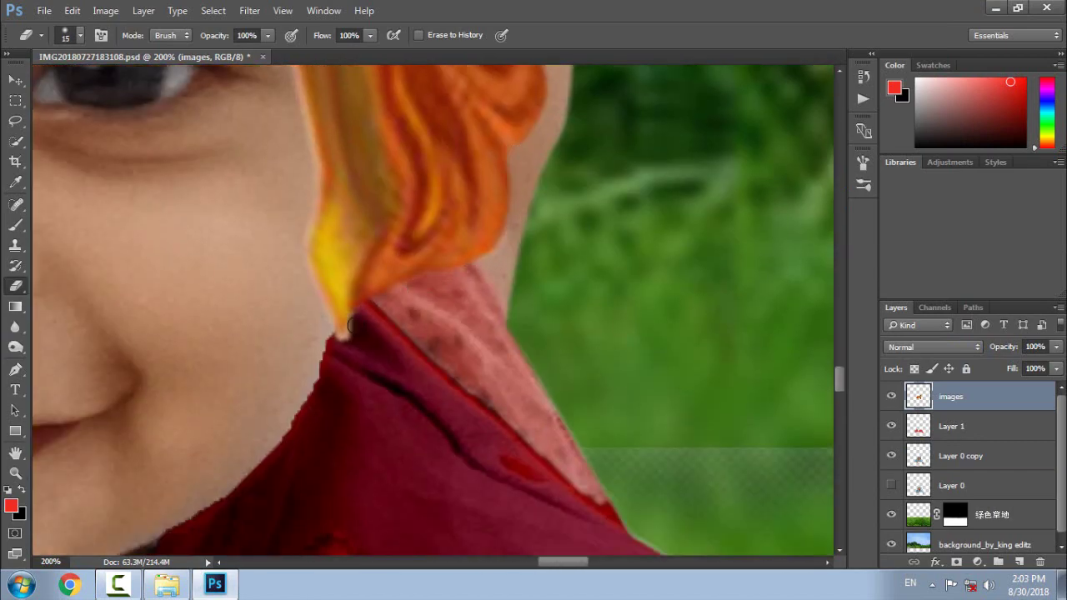
{"action": "left_click_drag", "start_coordinate": [350, 325], "coordinate": [509, 414]}
{"action": "scroll", "coordinate": [609, 381], "scroll_direction": "up", "scroll_amount": 4}
{"action": "scroll", "coordinate": [600, 353], "scroll_direction": "left", "scroll_amount": 1}
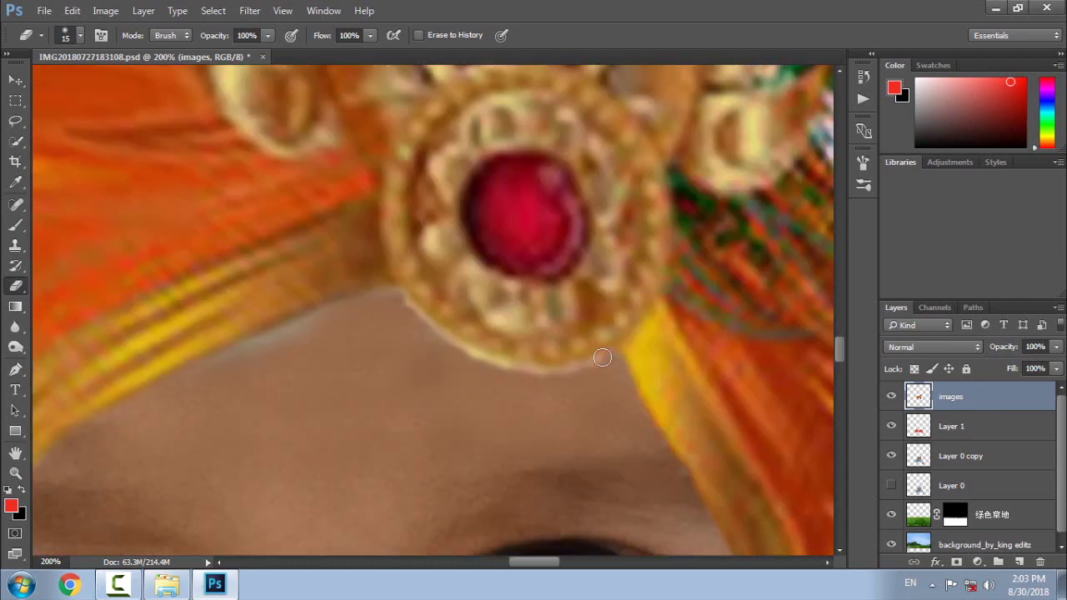
{"action": "scroll", "coordinate": [624, 324], "scroll_direction": "left", "scroll_amount": 3}
{"action": "key", "text": "ctrl+minus"}
{"action": "key", "text": "ctrl+minus"}
Switch to the Clone Stamp and review the turban and face from fit and close zoom.
{"action": "key", "text": "s"}
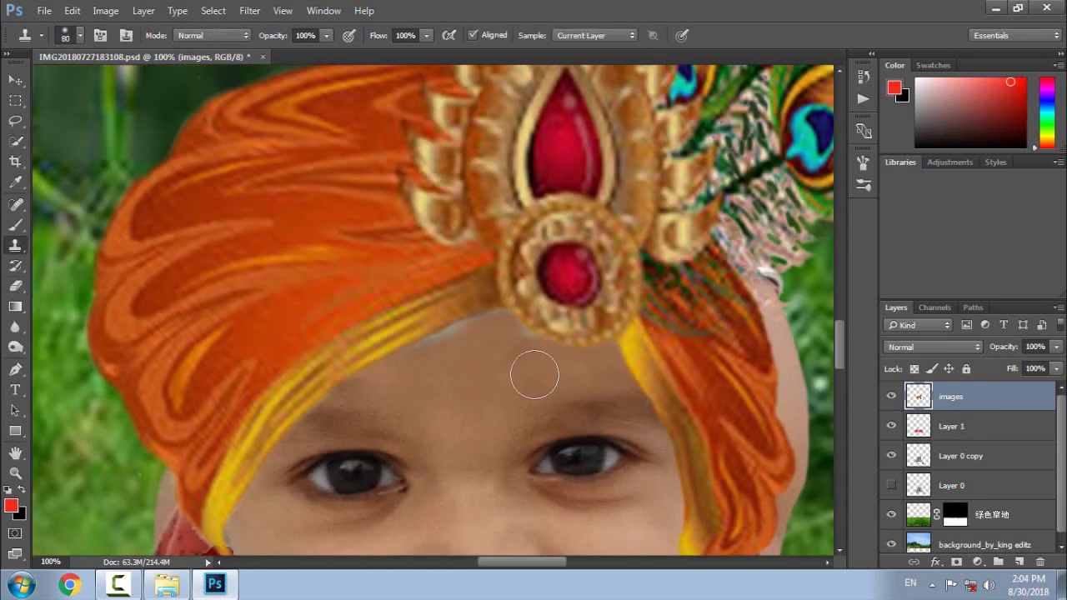
{"action": "key", "text": "alt+bracketleft"}
{"action": "key", "text": "alt+bracketleft"}
{"action": "scroll", "coordinate": [769, 417], "scroll_direction": "up", "scroll_amount": 2}
{"action": "key", "text": "ctrl+0"}
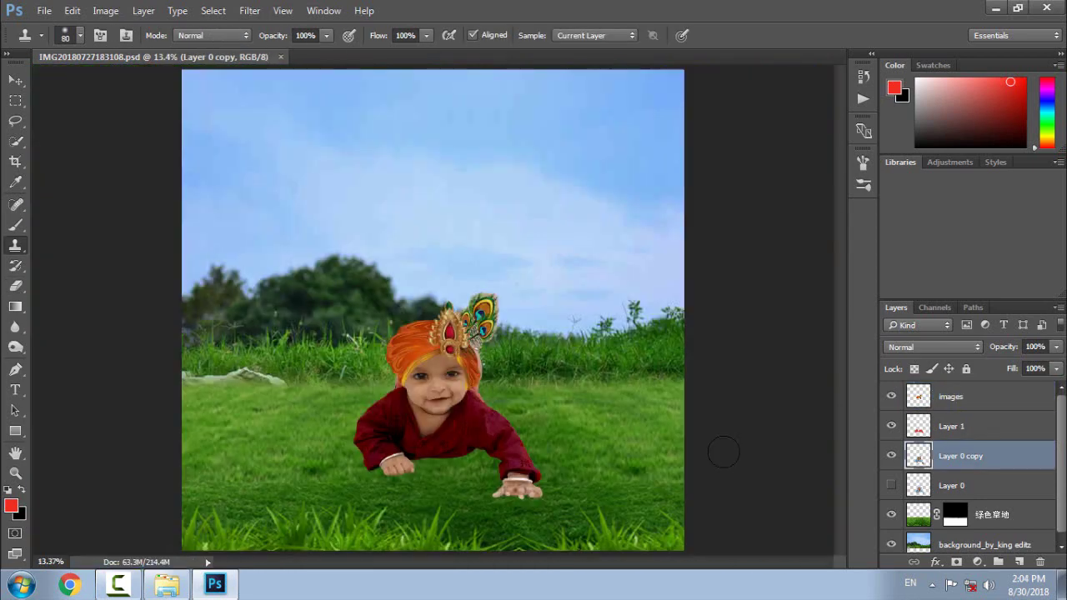
{"action": "key", "text": "ctrl+plus"}
{"action": "key", "text": "ctrl+plus"}
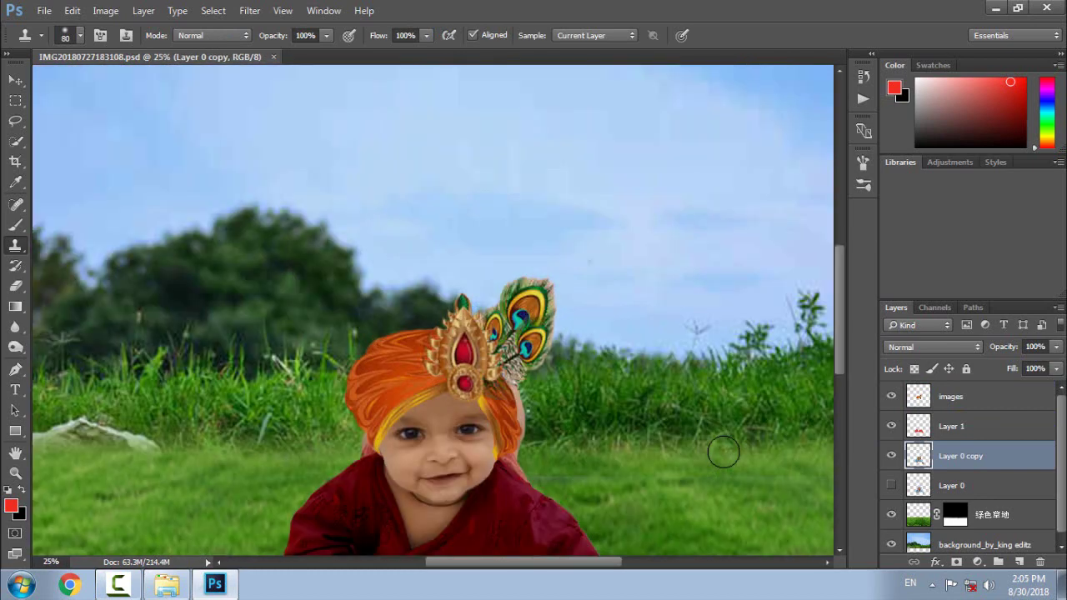
{"action": "key", "text": "ctrl+plus"}
{"action": "key", "text": "ctrl+plus"}
{"action": "left_click_drag", "start_coordinate": [559, 434], "coordinate": [558, 284]}
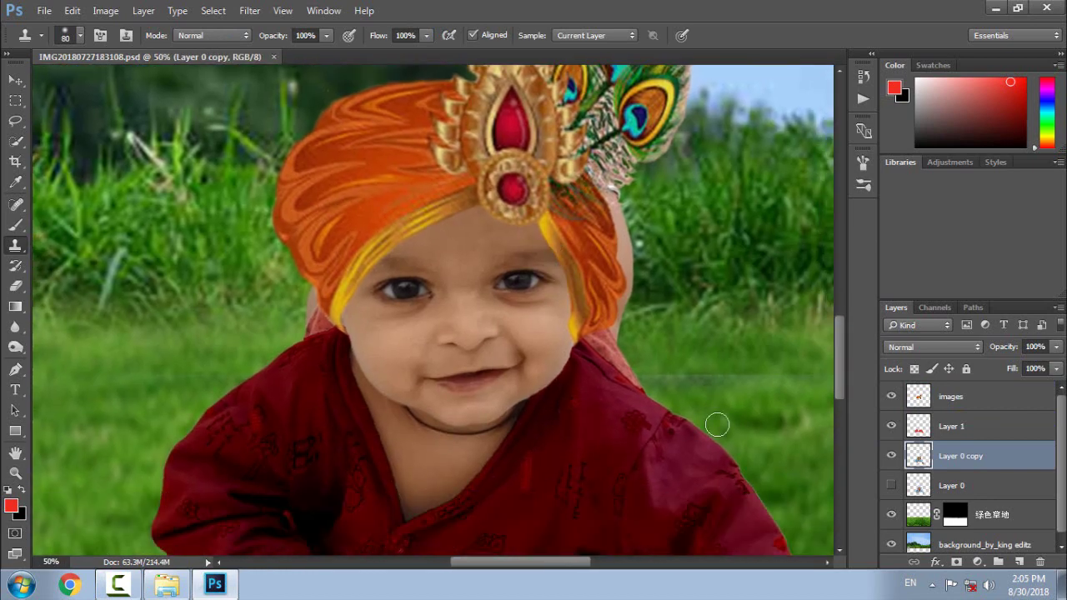
{"action": "key", "text": "ctrl+0"}
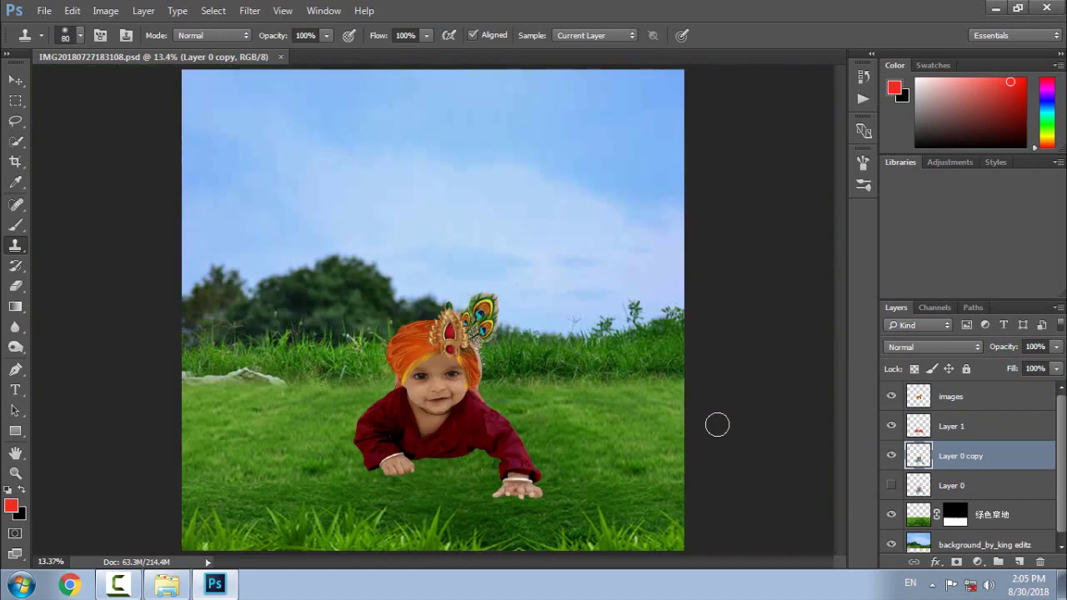
On a new layer above Layer 0, paint a black size-200 shadow under the chest and outstretched hand.
{"action": "key", "text": "v"}
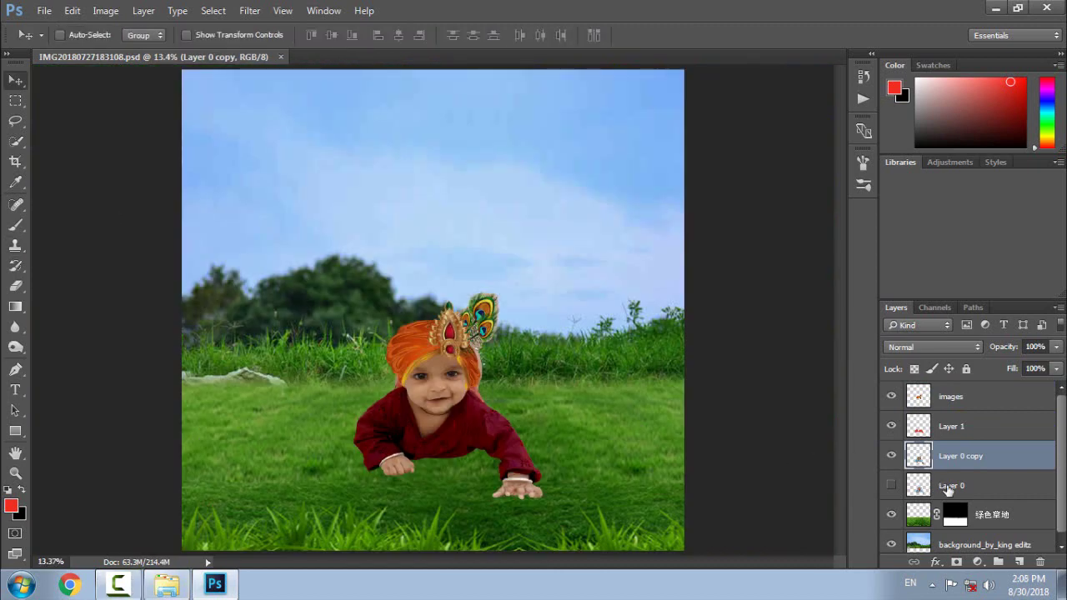
{"action": "left_click", "coordinate": [970, 488]}
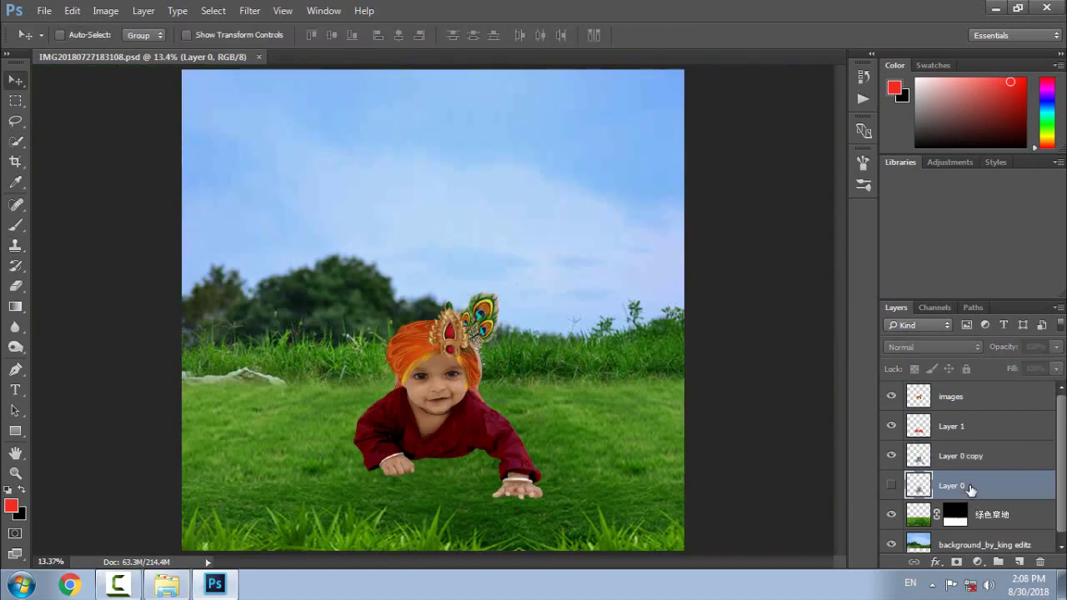
{"action": "left_click", "coordinate": [1021, 564]}
{"action": "left_click", "coordinate": [15, 226]}
{"action": "left_click", "coordinate": [8, 489]}
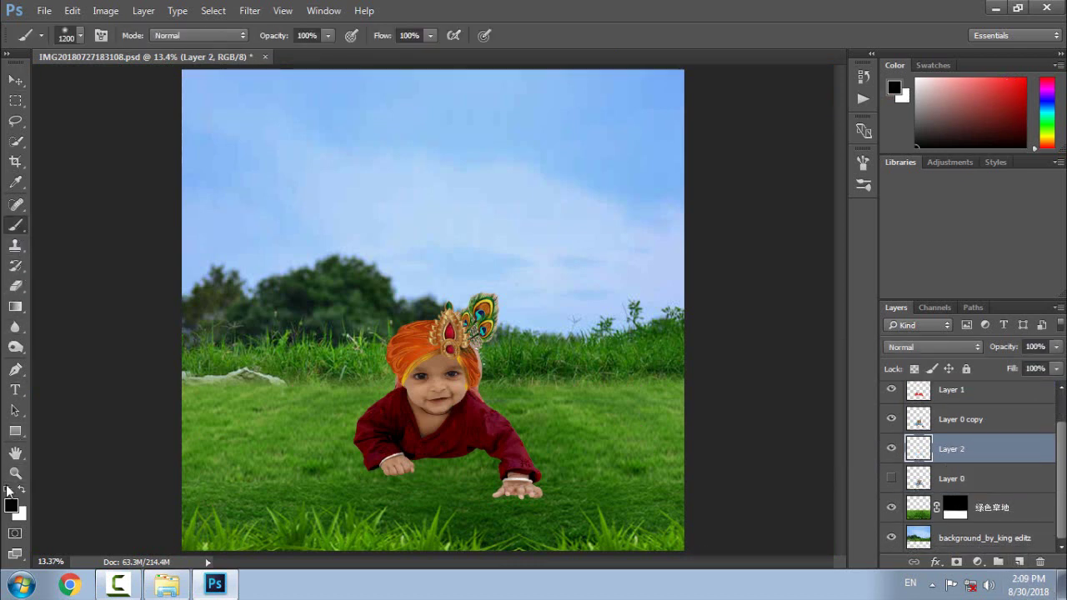
{"action": "key", "text": "ctrl+plus"}
{"action": "key", "text": "ctrl+plus"}
{"action": "scroll", "coordinate": [467, 451], "scroll_direction": "down", "scroll_amount": 5}
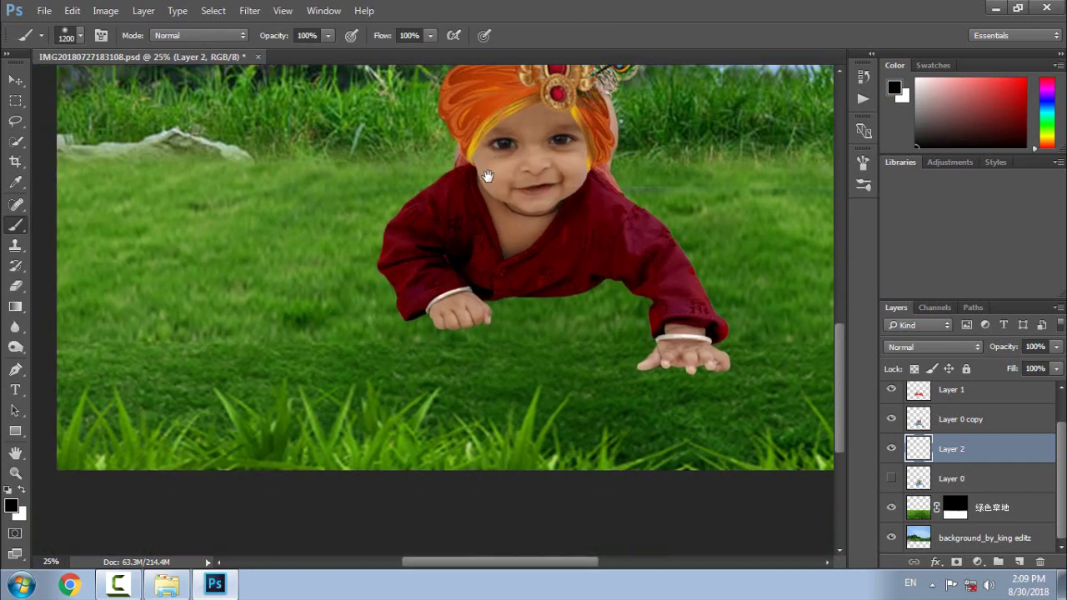
{"action": "key", "text": "bracketleft"}
{"action": "key", "text": "bracketleft"}
{"action": "key", "text": "bracketleft"}
{"action": "key", "text": "bracketleft"}
{"action": "key", "text": "bracketleft"}
{"action": "key", "text": "bracketleft"}
{"action": "left_click_drag", "start_coordinate": [605, 285], "coordinate": [485, 299]}
{"action": "left_click_drag", "start_coordinate": [609, 284], "coordinate": [653, 320]}
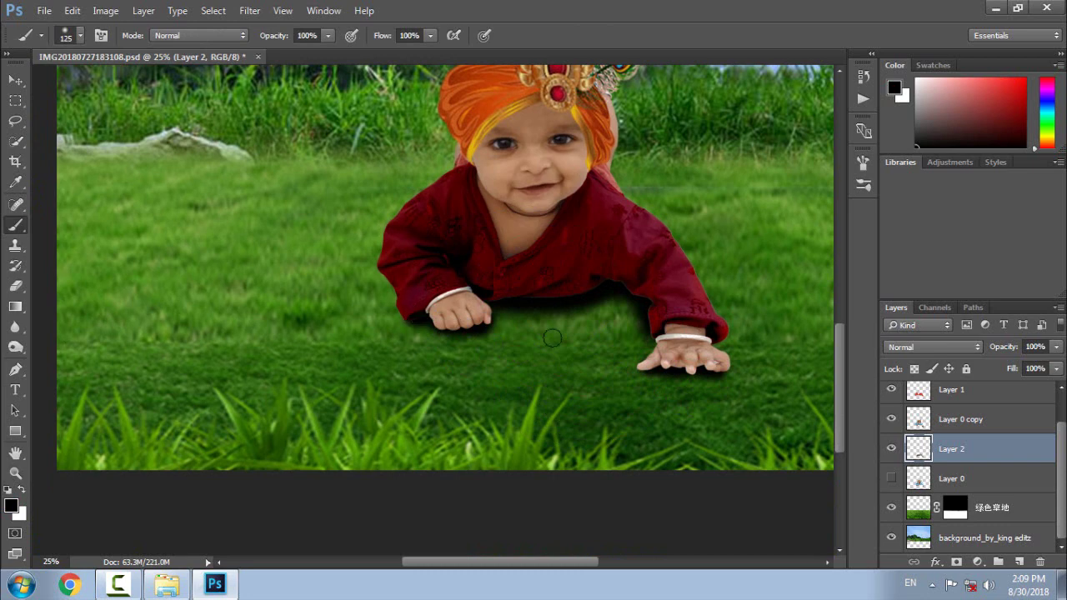
Blur the Layer 2 shadow with a Gaussian Blur radius of about 46.9 px.
{"action": "left_click", "coordinate": [249, 10]}
{"action": "left_click", "coordinate": [488, 239]}
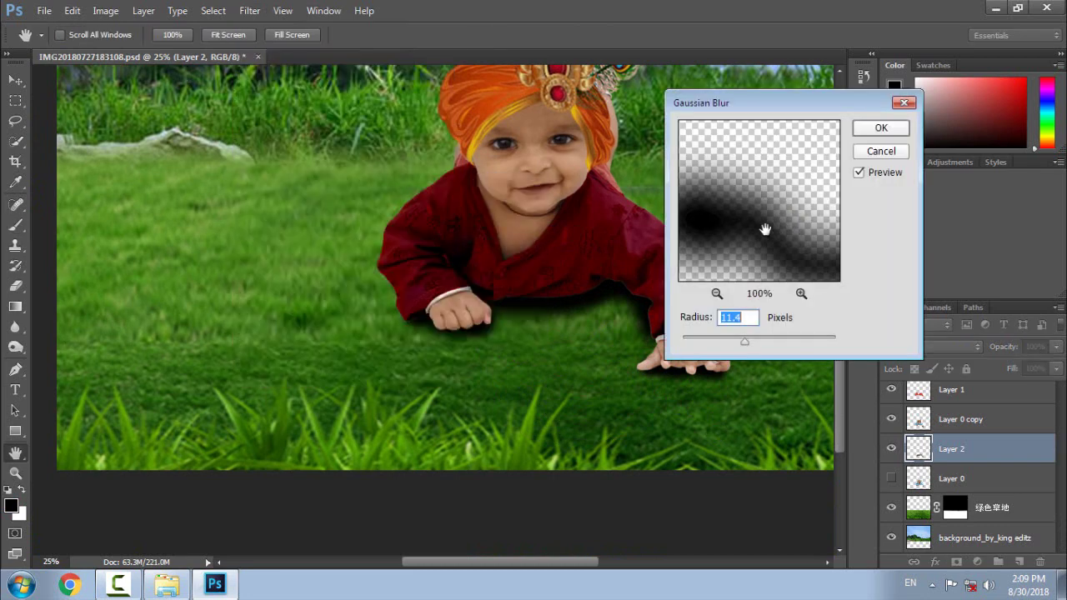
{"action": "left_click_drag", "start_coordinate": [746, 341], "coordinate": [765, 348]}
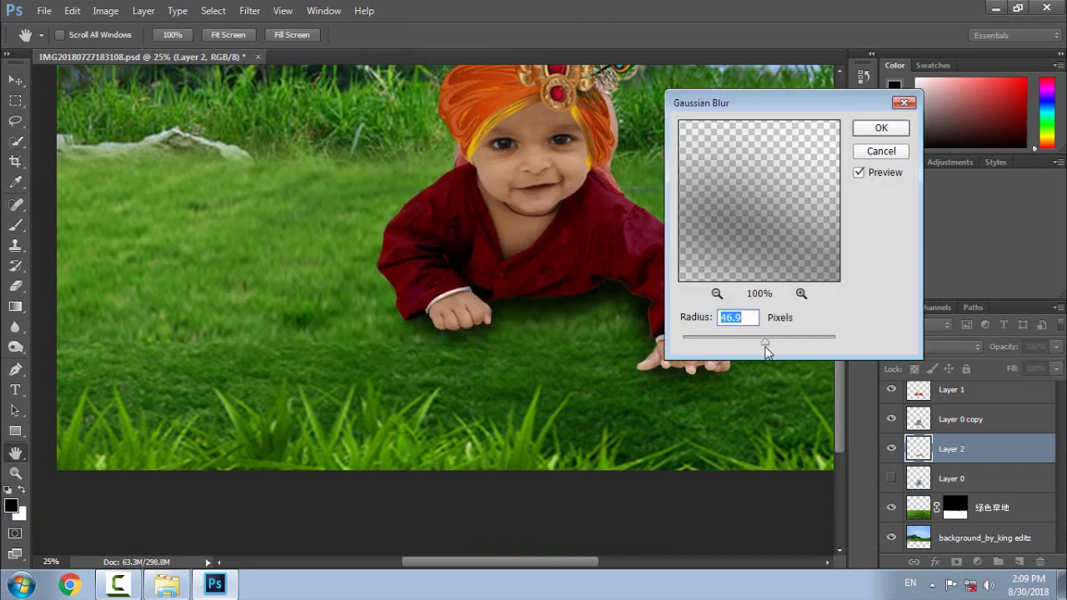
{"action": "left_click", "coordinate": [864, 131]}
{"action": "key", "text": "b"}
{"action": "key", "text": "ctrl+0"}
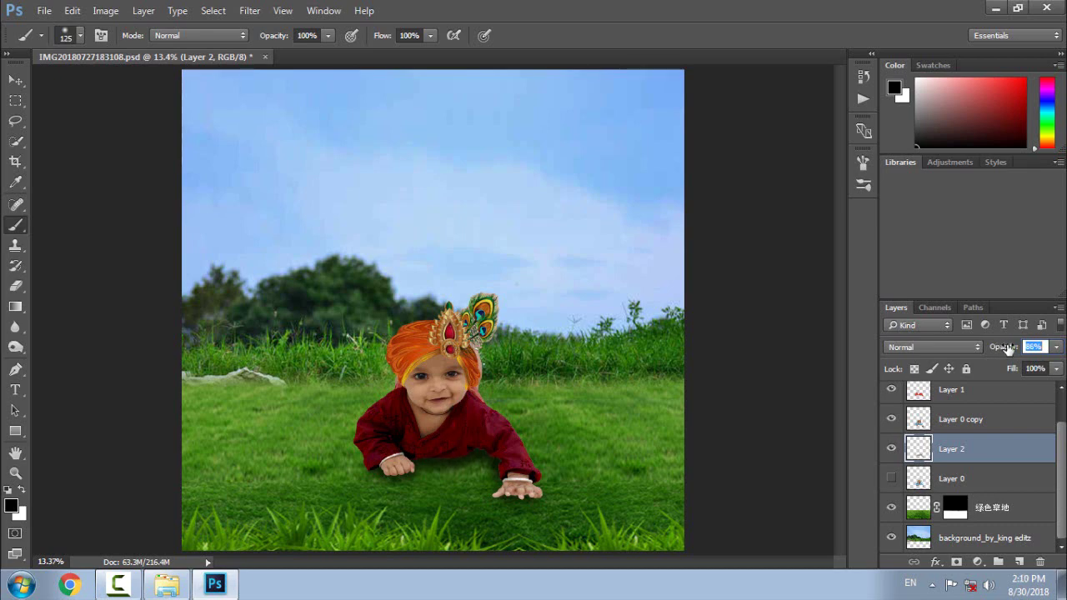
Save the document, then toggle Layer 1 to compare the red shirt against the original blue.
{"action": "key", "text": "ctrl+s"}
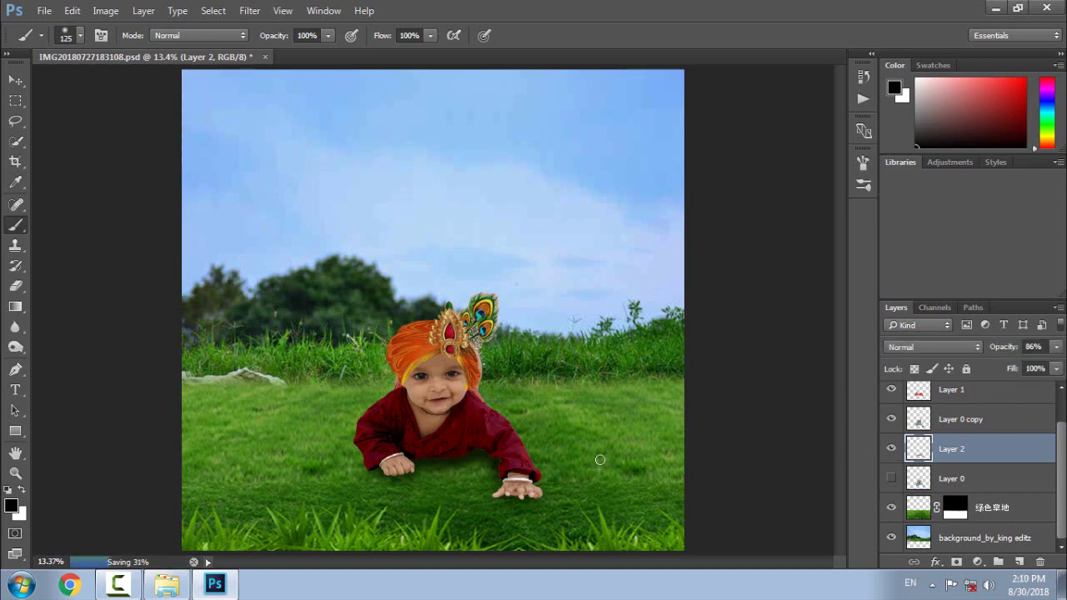
{"action": "key", "text": "ctrl+plus"}
{"action": "key", "text": "ctrl+plus"}
{"action": "key", "text": "ctrl+plus"}
{"action": "scroll", "coordinate": [458, 287], "scroll_direction": "down", "scroll_amount": 5}
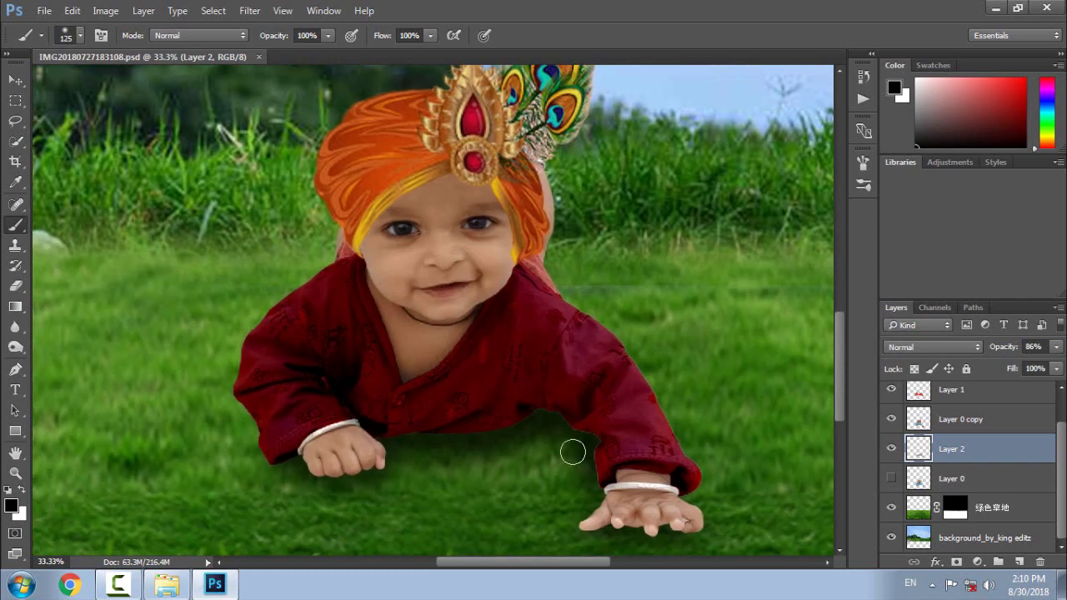
{"action": "key", "text": "ctrl+plus"}
{"action": "key", "text": "ctrl+plus"}
{"action": "scroll", "coordinate": [596, 453], "scroll_direction": "down", "scroll_amount": 3}
{"action": "left_click", "coordinate": [891, 389]}
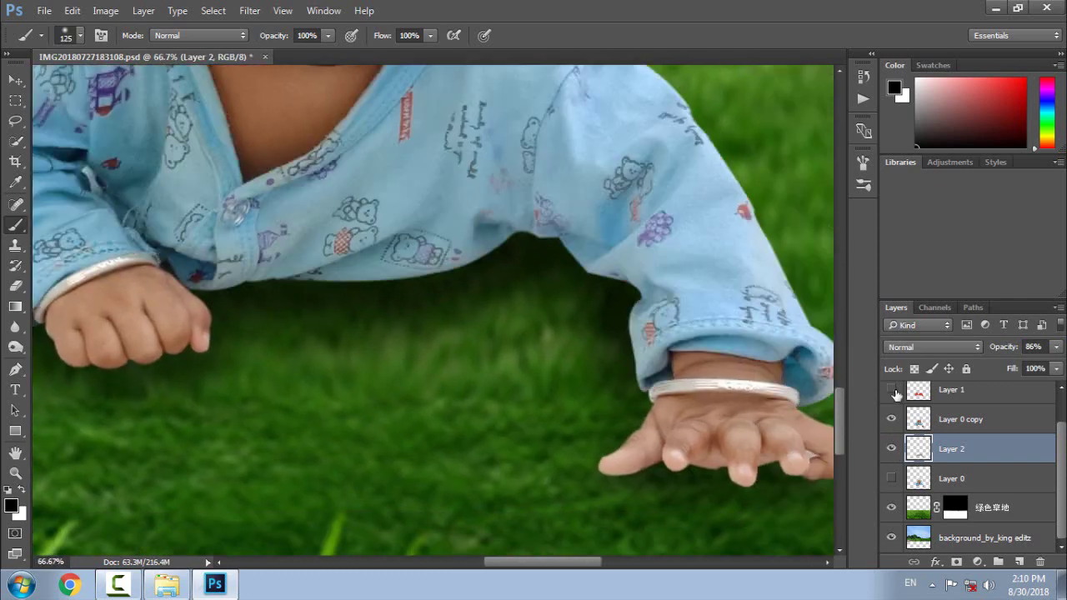
{"action": "left_click", "coordinate": [891, 390]}
{"action": "left_click", "coordinate": [15, 285]}
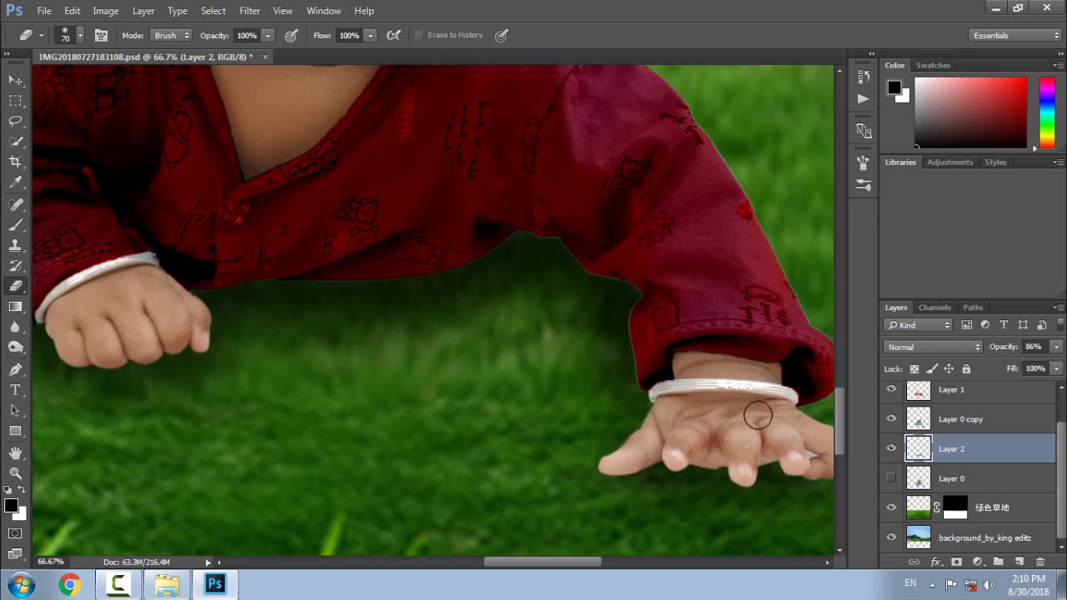
{"action": "key", "text": "alt+bracketright"}
{"action": "key", "text": "alt+bracketright"}
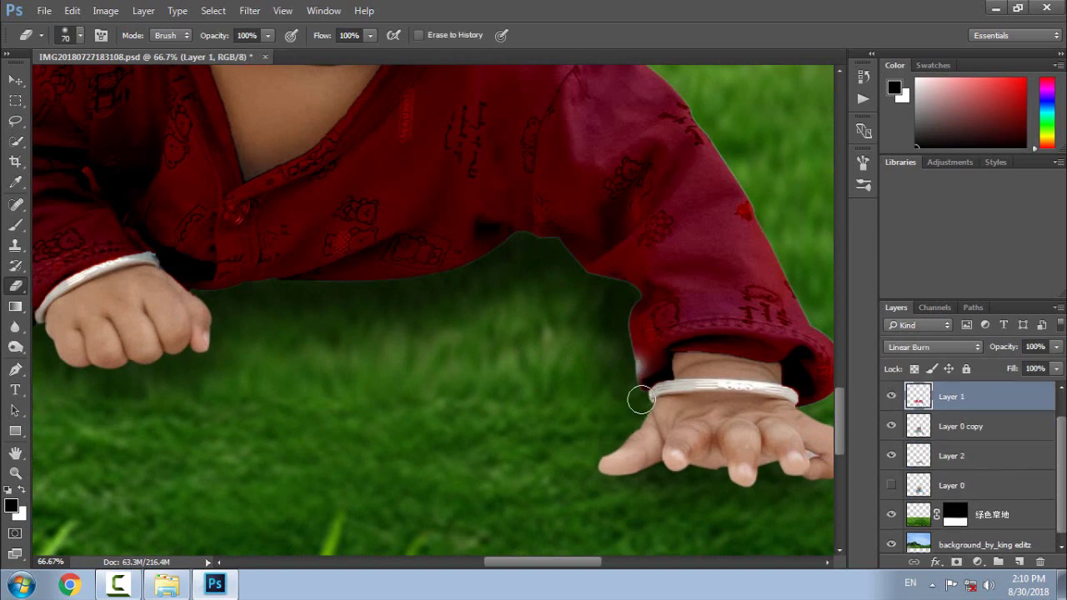
Merge Layer 1's red shirt colouring into Layer 0 copy.
{"action": "key", "text": "shift+alt+bracketleft"}
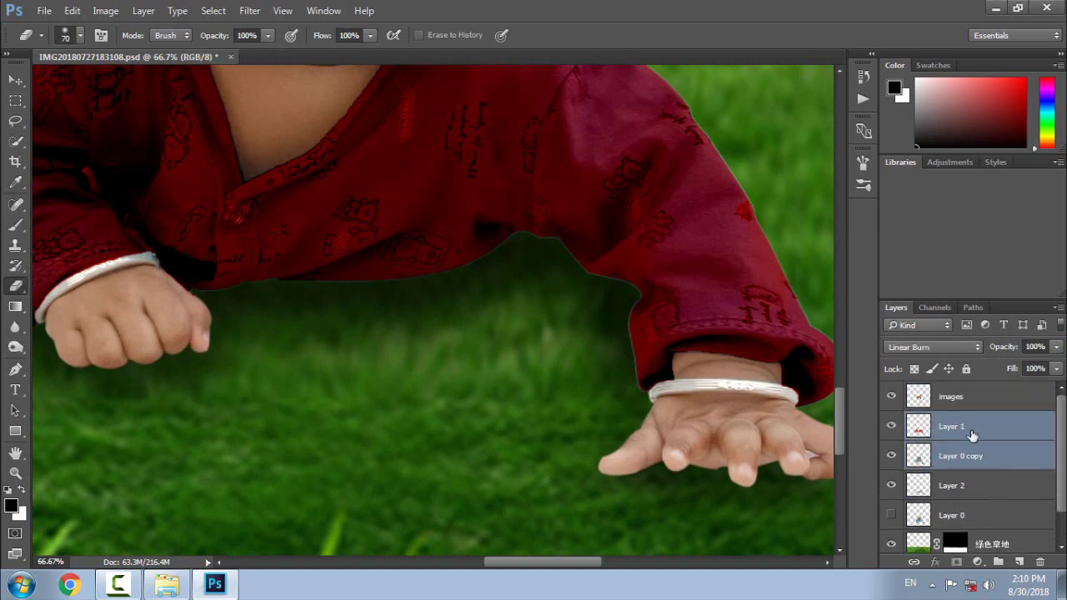
{"action": "right_click", "coordinate": [972, 434]}
{"action": "left_click", "coordinate": [826, 526]}
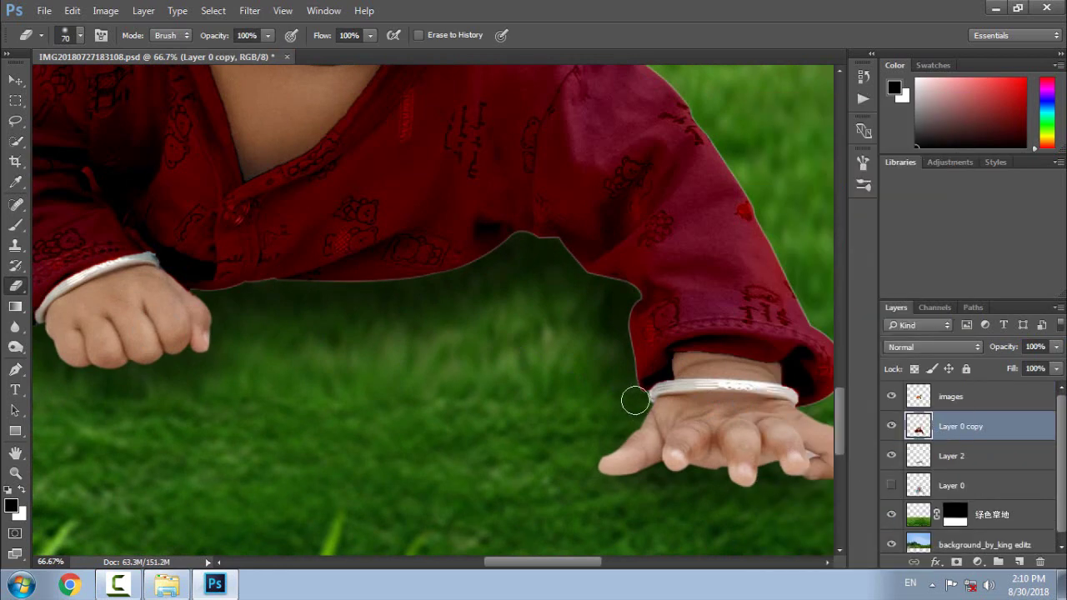
Pan around zoomed-in to inspect the merged sleeve edges, then fit the image on screen.
{"action": "scroll", "coordinate": [629, 395], "scroll_direction": "up", "scroll_amount": 1}
{"action": "scroll", "coordinate": [715, 425], "scroll_direction": "up", "scroll_amount": 1}
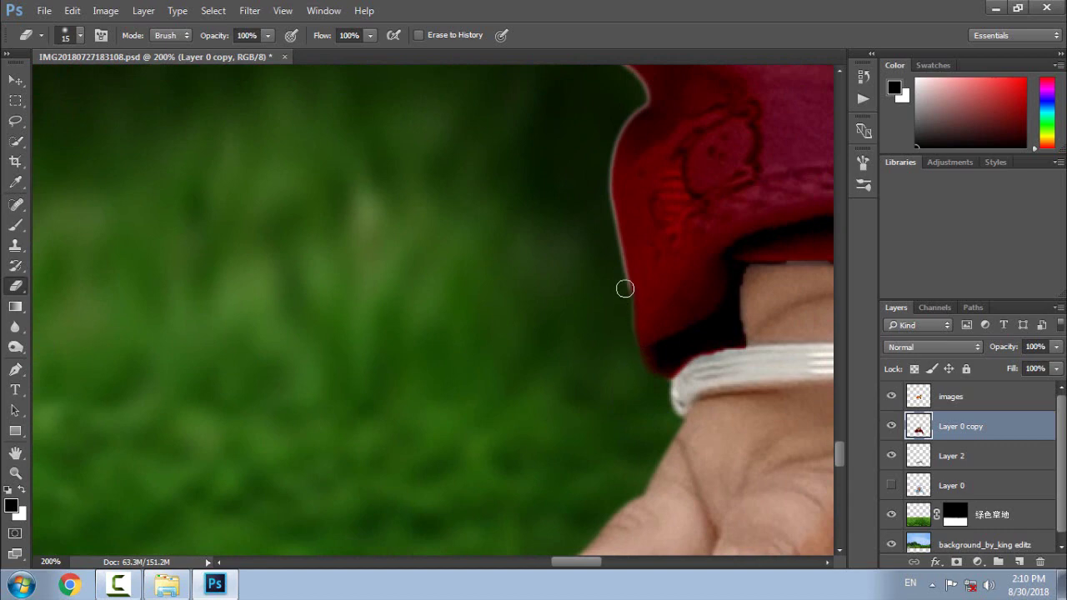
{"action": "scroll", "coordinate": [593, 378], "scroll_direction": "up", "scroll_amount": 5}
{"action": "scroll", "coordinate": [603, 266], "scroll_direction": "left", "scroll_amount": 3}
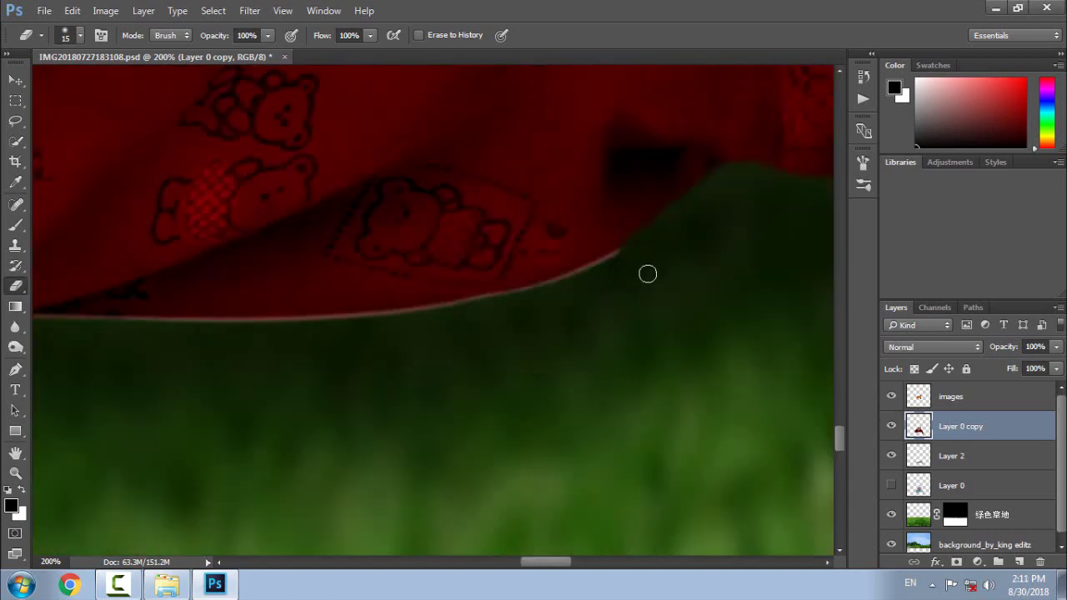
{"action": "scroll", "coordinate": [550, 292], "scroll_direction": "left", "scroll_amount": 2}
{"action": "scroll", "coordinate": [656, 350], "scroll_direction": "left", "scroll_amount": 2}
{"action": "scroll", "coordinate": [655, 350], "scroll_direction": "down", "scroll_amount": 1}
{"action": "scroll", "coordinate": [358, 376], "scroll_direction": "left", "scroll_amount": 3}
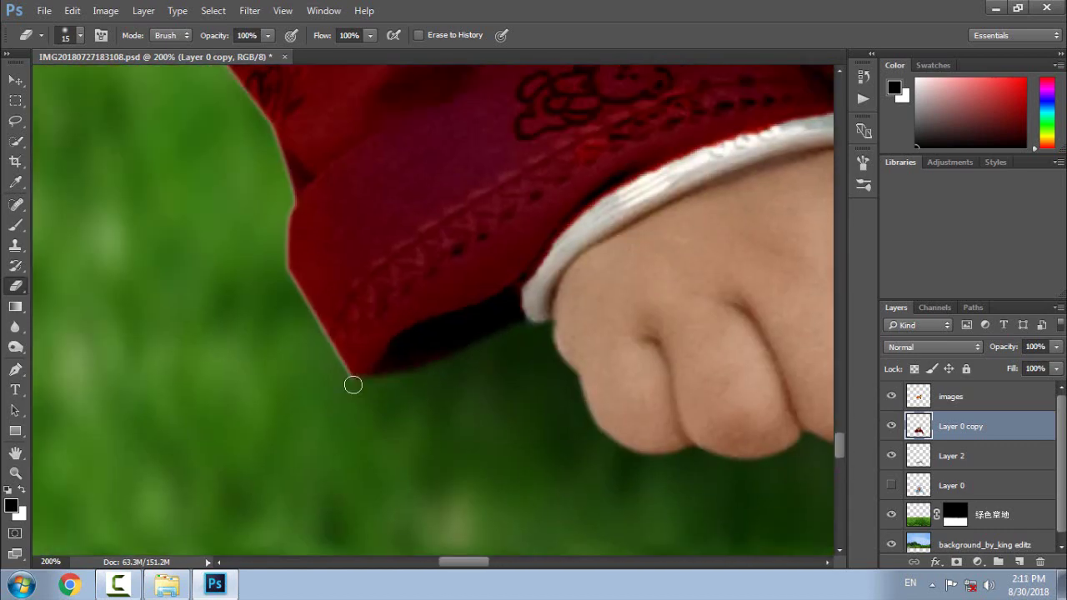
{"action": "scroll", "coordinate": [384, 434], "scroll_direction": "up", "scroll_amount": 2}
{"action": "scroll", "coordinate": [417, 326], "scroll_direction": "up", "scroll_amount": 2}
{"action": "scroll", "coordinate": [437, 317], "scroll_direction": "up", "scroll_amount": 2}
{"action": "scroll", "coordinate": [521, 205], "scroll_direction": "up", "scroll_amount": 2}
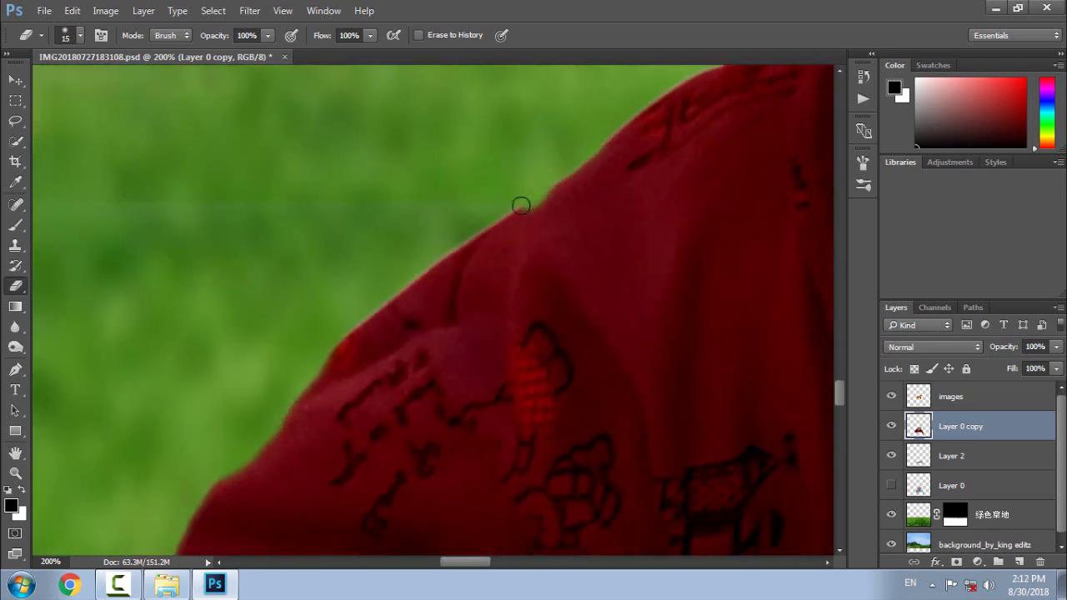
{"action": "scroll", "coordinate": [492, 289], "scroll_direction": "up", "scroll_amount": 3}
{"action": "scroll", "coordinate": [691, 440], "scroll_direction": "right", "scroll_amount": 3}
{"action": "scroll", "coordinate": [489, 409], "scroll_direction": "right", "scroll_amount": 3}
{"action": "scroll", "coordinate": [522, 332], "scroll_direction": "down", "scroll_amount": 3}
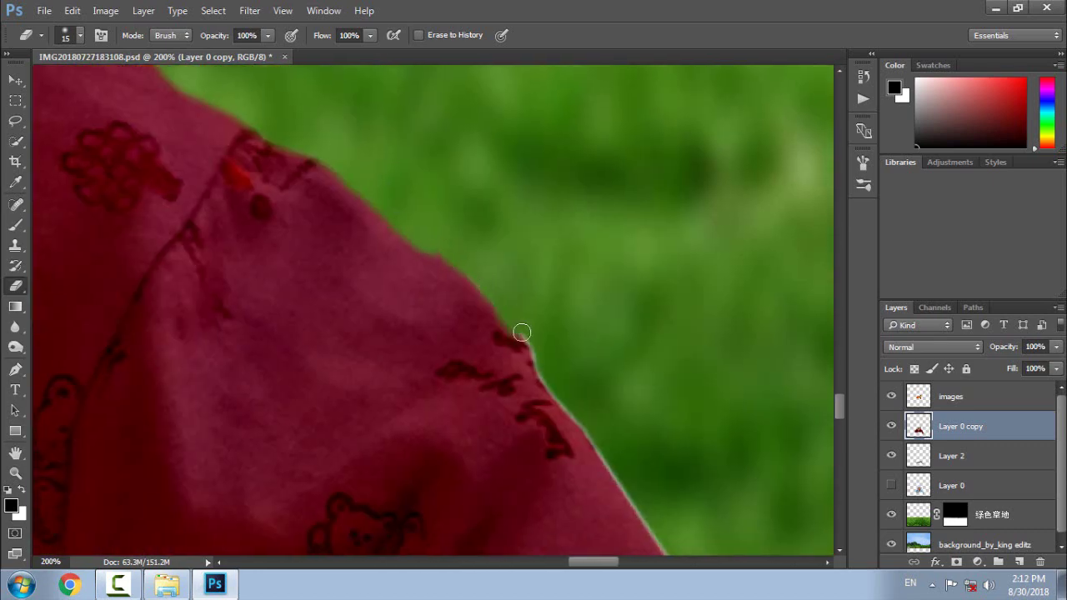
{"action": "scroll", "coordinate": [522, 333], "scroll_direction": "down", "scroll_amount": 3}
{"action": "scroll", "coordinate": [505, 376], "scroll_direction": "down", "scroll_amount": 3}
{"action": "scroll", "coordinate": [384, 281], "scroll_direction": "down", "scroll_amount": 3}
{"action": "scroll", "coordinate": [443, 391], "scroll_direction": "up", "scroll_amount": 1, "text": "alt"}
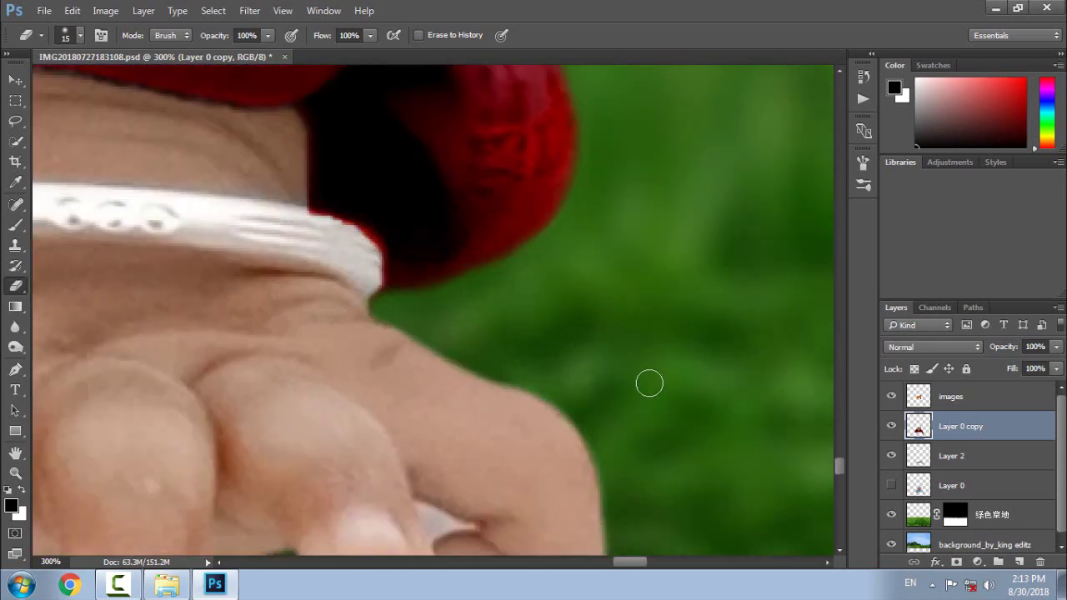
{"action": "scroll", "coordinate": [649, 383], "scroll_direction": "down", "scroll_amount": 1, "text": "alt"}
{"action": "key", "text": "ctrl+0"}
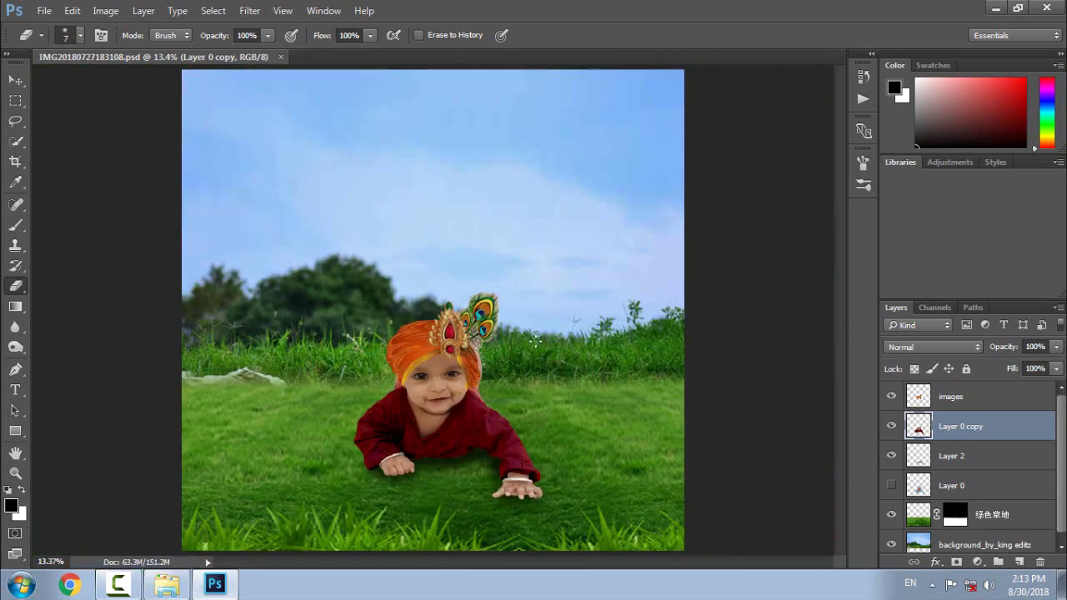
Apply the layer mask permanently on the 绿色草地 grass layer.
{"action": "left_click", "coordinate": [993, 405]}
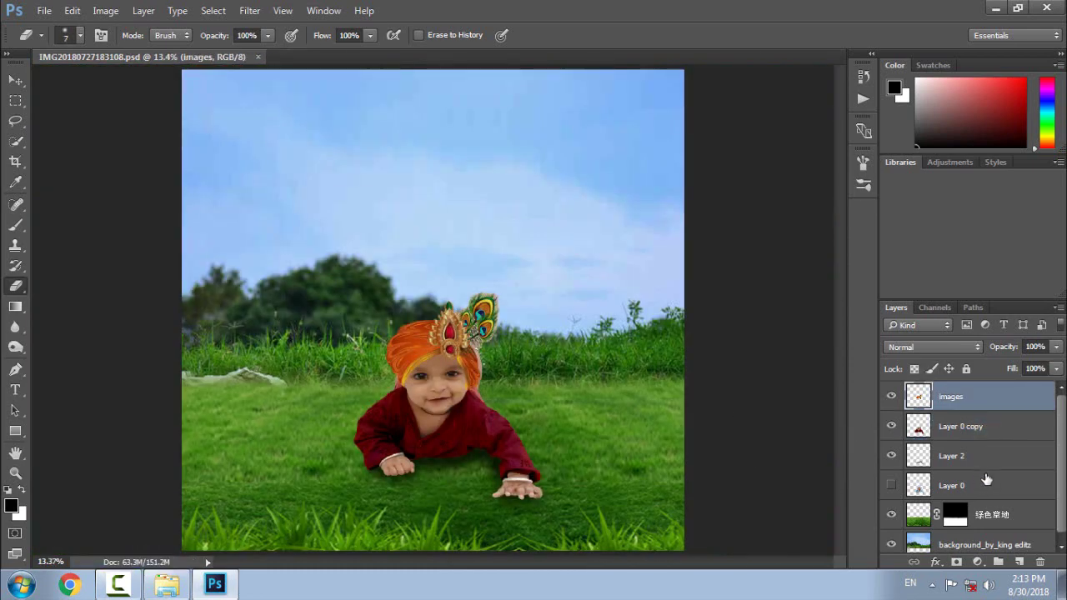
{"action": "scroll", "coordinate": [986, 481], "scroll_direction": "down", "scroll_amount": 1}
{"action": "left_click", "coordinate": [891, 508]}
{"action": "right_click", "coordinate": [947, 510]}
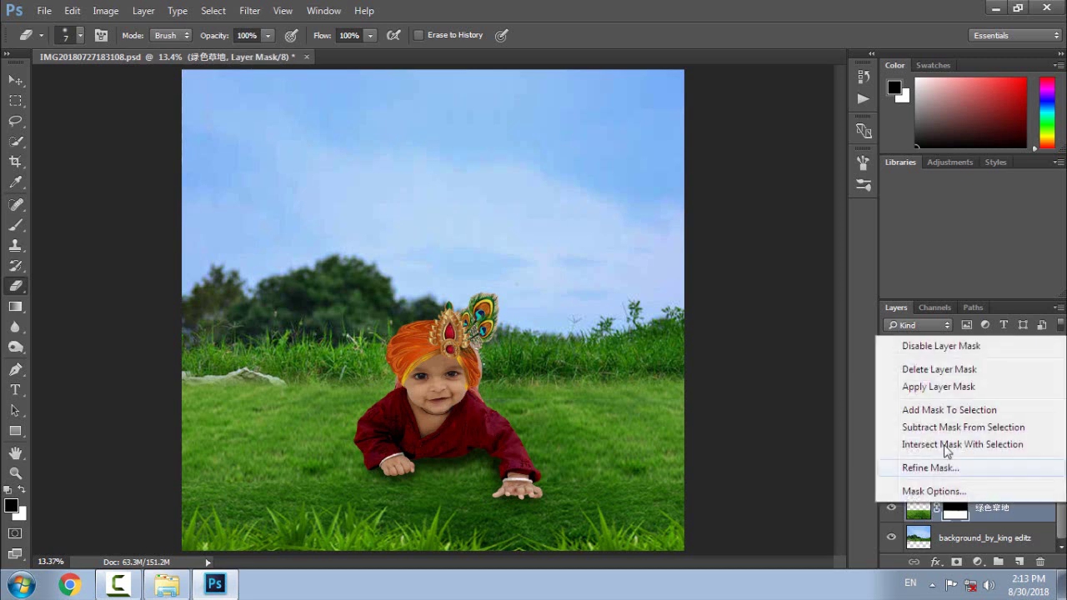
{"action": "left_click", "coordinate": [931, 387]}
Stretch the grass upward to about 104.77% height.
{"action": "key", "text": "ctrl+t"}
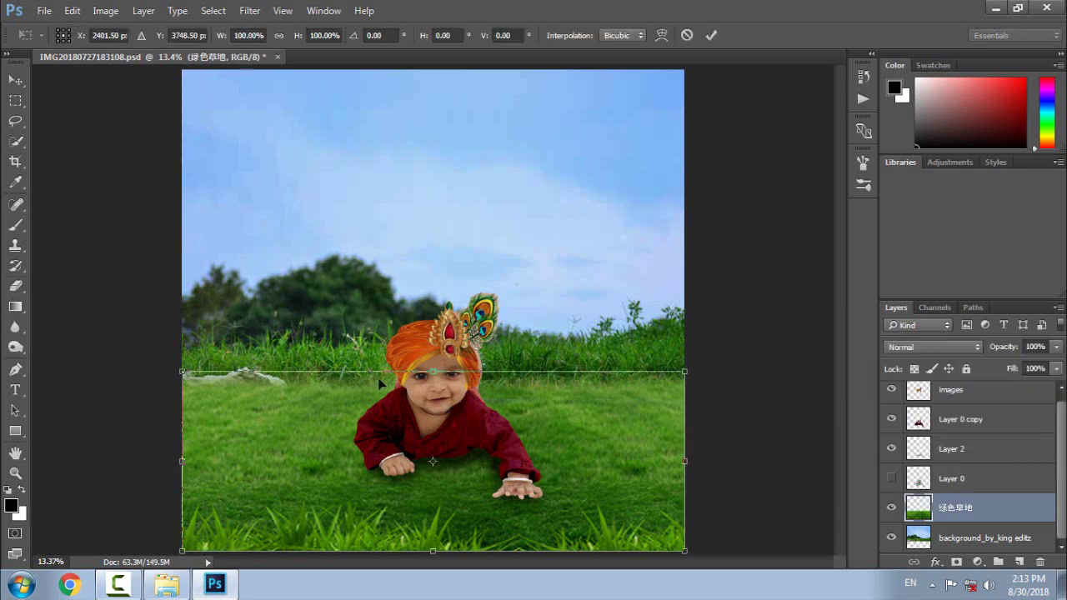
{"action": "left_click_drag", "start_coordinate": [433, 372], "coordinate": [434, 362]}
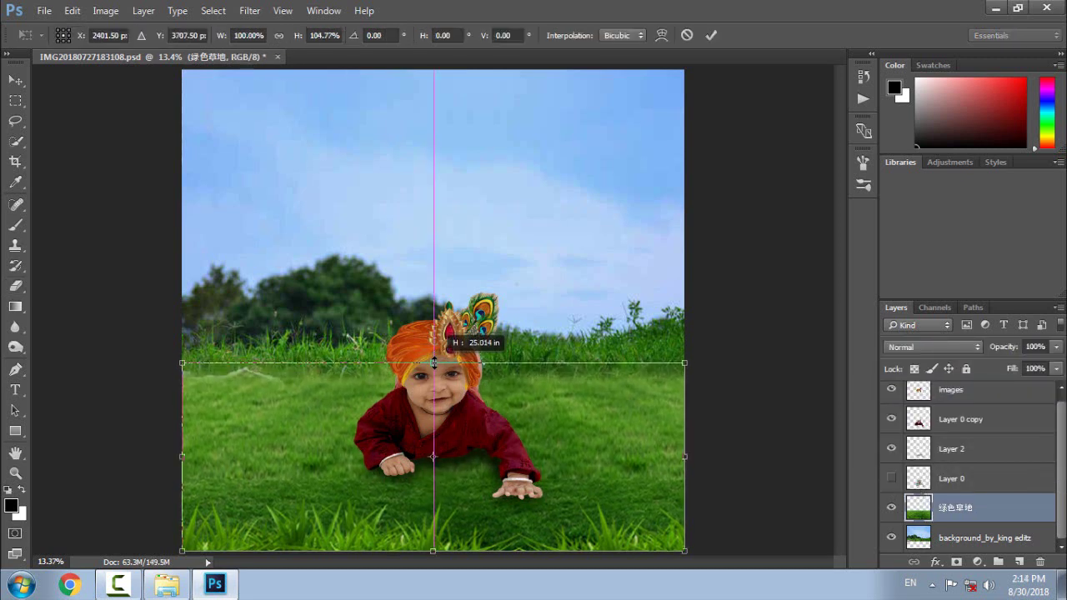
{"action": "key", "text": "Return"}
{"action": "key", "text": "e"}
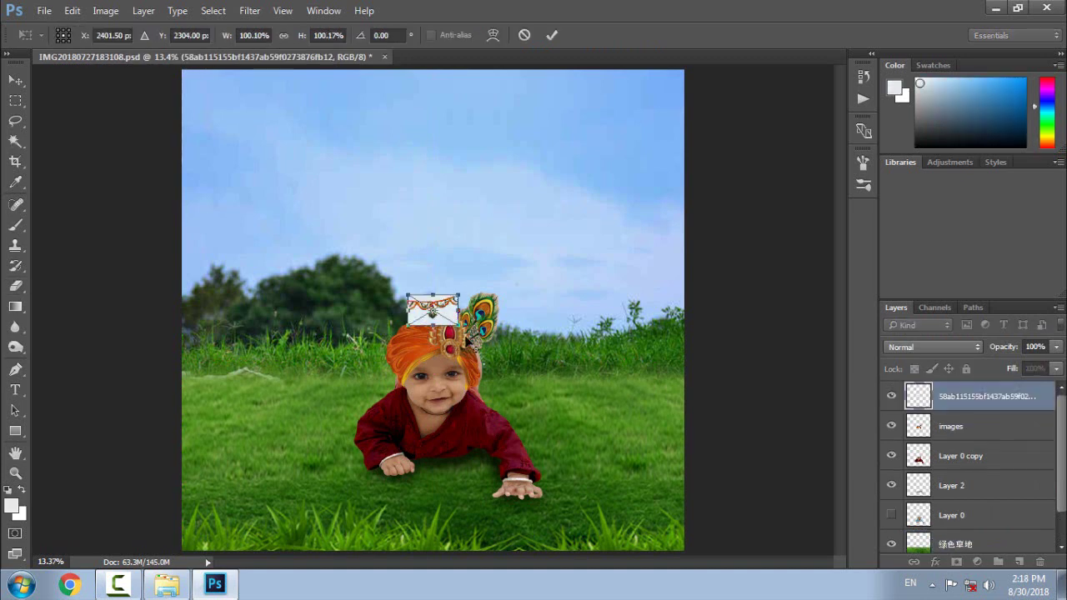
Enlarge the placed garland, blend it as Darker Color, and move it up into the sky.
{"action": "left_click_drag", "start_coordinate": [475, 308], "coordinate": [534, 310]}
{"action": "key", "text": "Return"}
{"action": "left_click", "coordinate": [934, 347]}
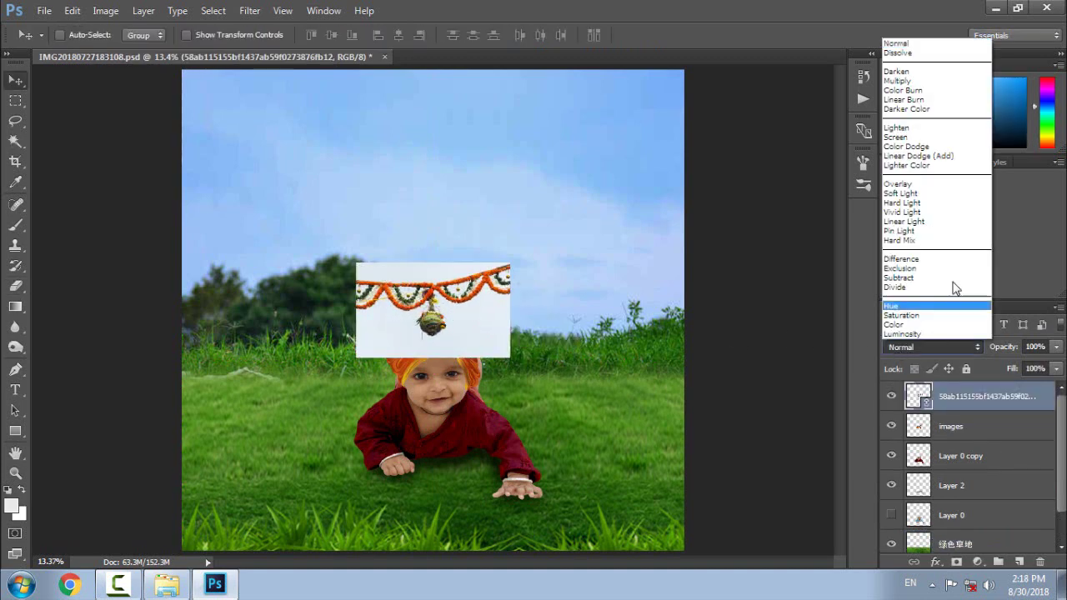
{"action": "left_click", "coordinate": [917, 111]}
{"action": "left_click_drag", "start_coordinate": [457, 296], "coordinate": [440, 127]}
Enlarge the garland and pot further, rasterize the layer, and fine-tune its position.
{"action": "key", "text": "ctrl+t"}
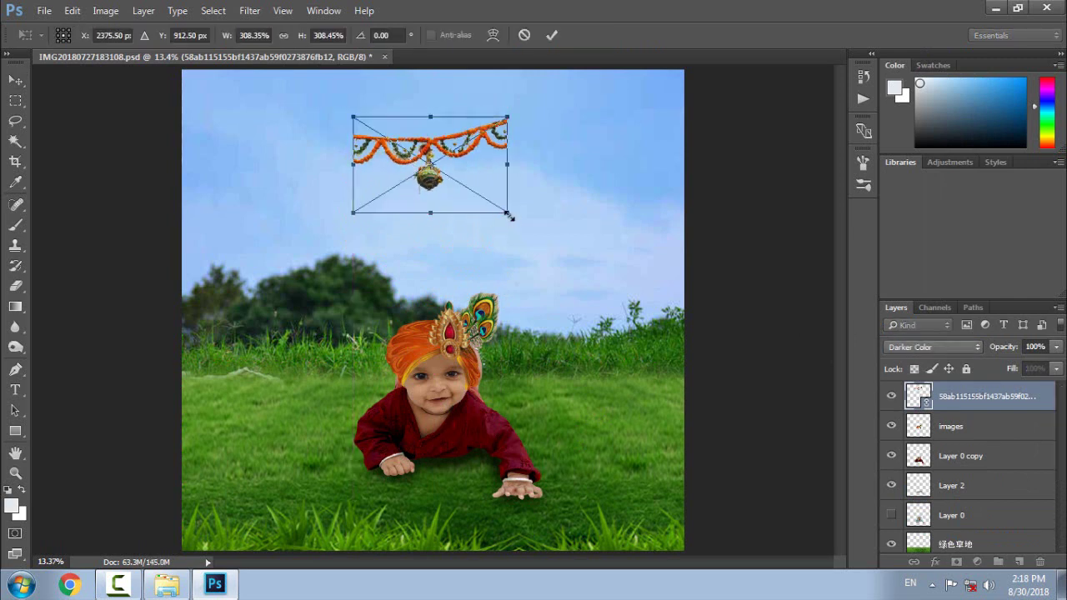
{"action": "left_click_drag", "start_coordinate": [509, 216], "coordinate": [553, 245]}
{"action": "key", "text": "Return"}
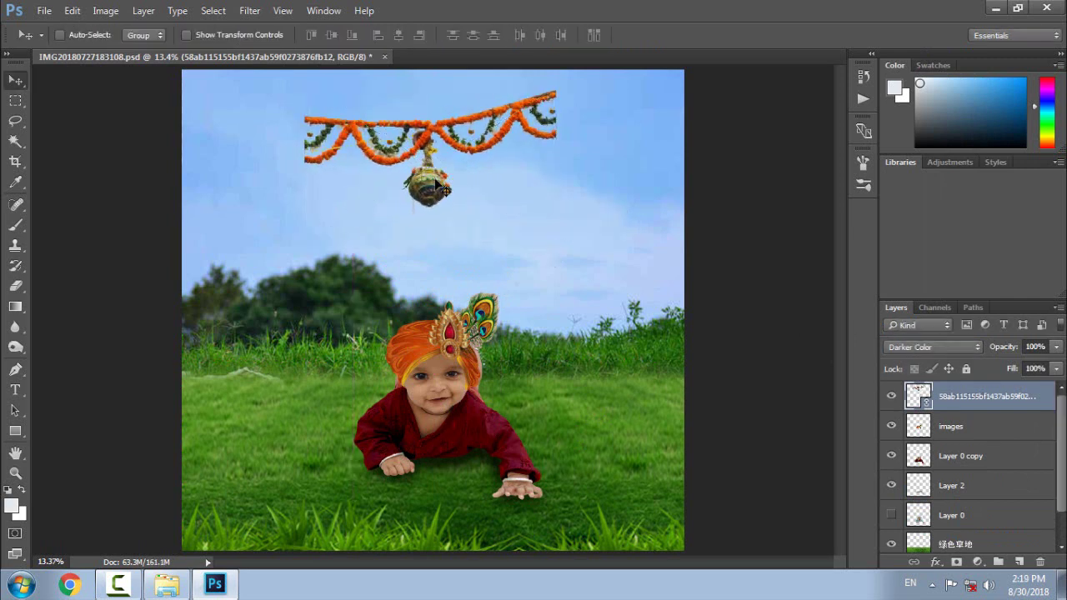
{"action": "left_click_drag", "start_coordinate": [440, 187], "coordinate": [437, 192]}
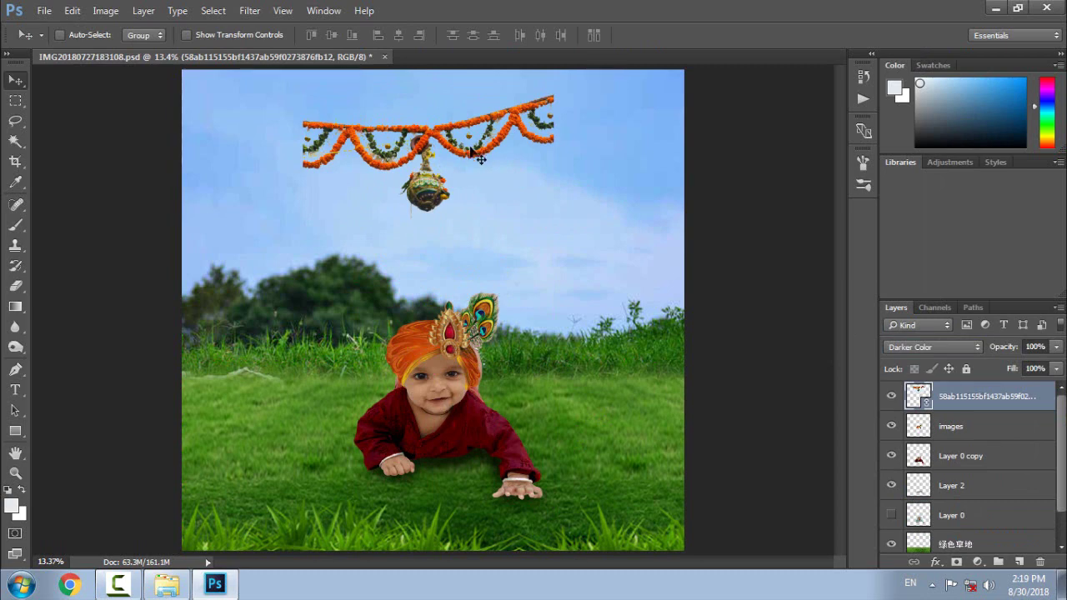
{"action": "right_click", "coordinate": [970, 398]}
{"action": "left_click", "coordinate": [817, 375]}
{"action": "left_click_drag", "start_coordinate": [447, 162], "coordinate": [452, 157]}
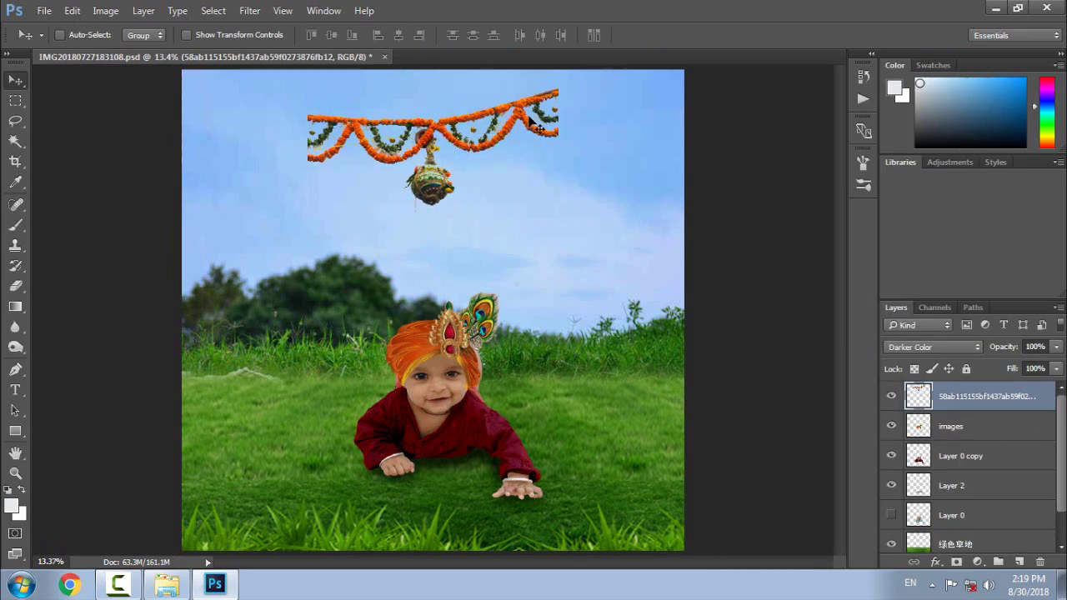
Warp the garland so its right end bends slightly down.
{"action": "key", "text": "ctrl+t"}
{"action": "right_click", "coordinate": [512, 191]}
{"action": "left_click", "coordinate": [536, 303]}
{"action": "left_click_drag", "start_coordinate": [525, 102], "coordinate": [558, 122]}
{"action": "left_click_drag", "start_coordinate": [322, 116], "coordinate": [310, 125]}
{"action": "left_click_drag", "start_coordinate": [560, 124], "coordinate": [565, 128]}
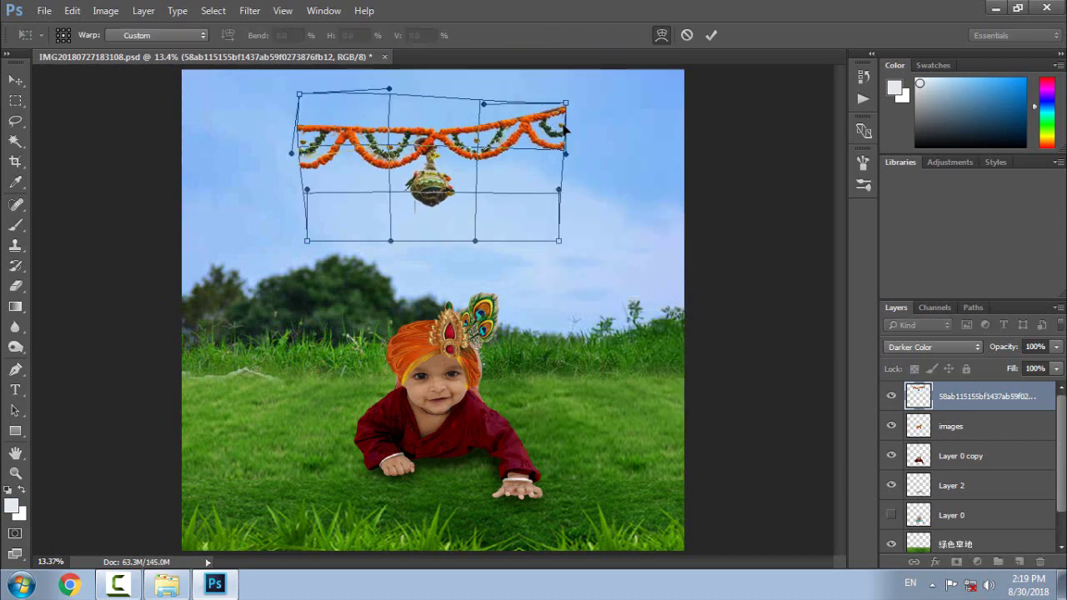
{"action": "key", "text": "Return"}
{"action": "key", "text": "ctrl+plus"}
{"action": "key", "text": "ctrl+plus"}
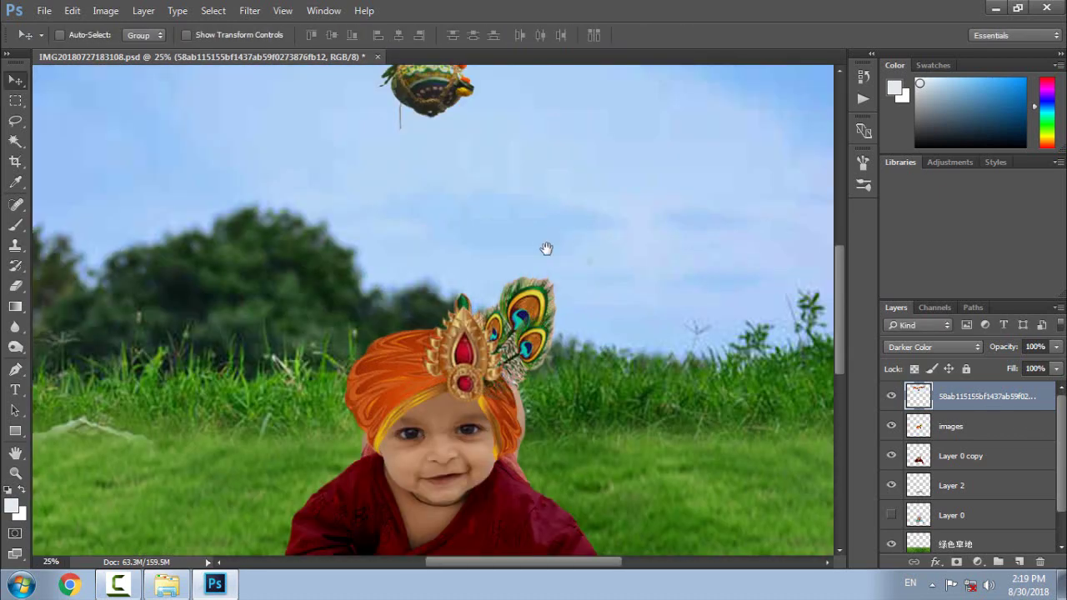
Marquee-select the right section of the garland.
{"action": "left_click_drag", "start_coordinate": [546, 248], "coordinate": [469, 406]}
{"action": "left_click", "coordinate": [15, 100]}
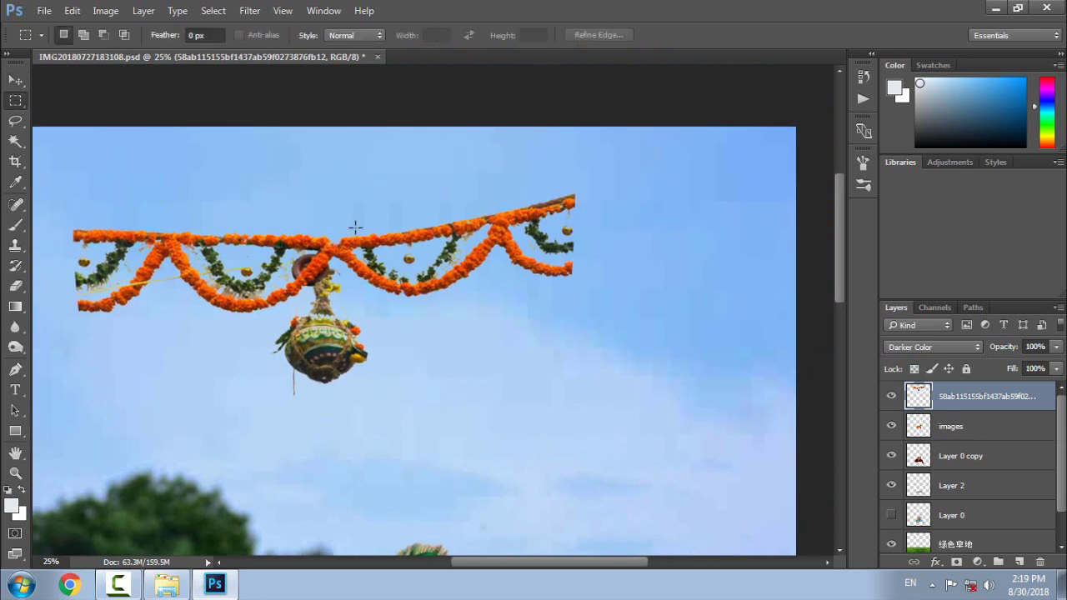
{"action": "left_click_drag", "start_coordinate": [336, 215], "coordinate": [604, 298]}
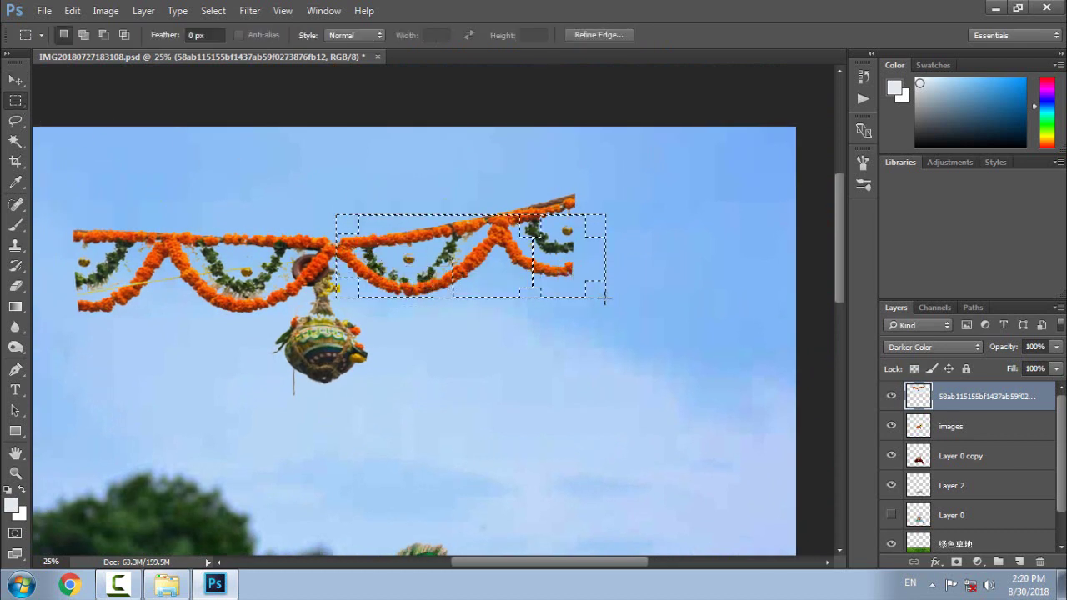
{"action": "left_click", "coordinate": [545, 309]}
{"action": "left_click", "coordinate": [15, 80]}
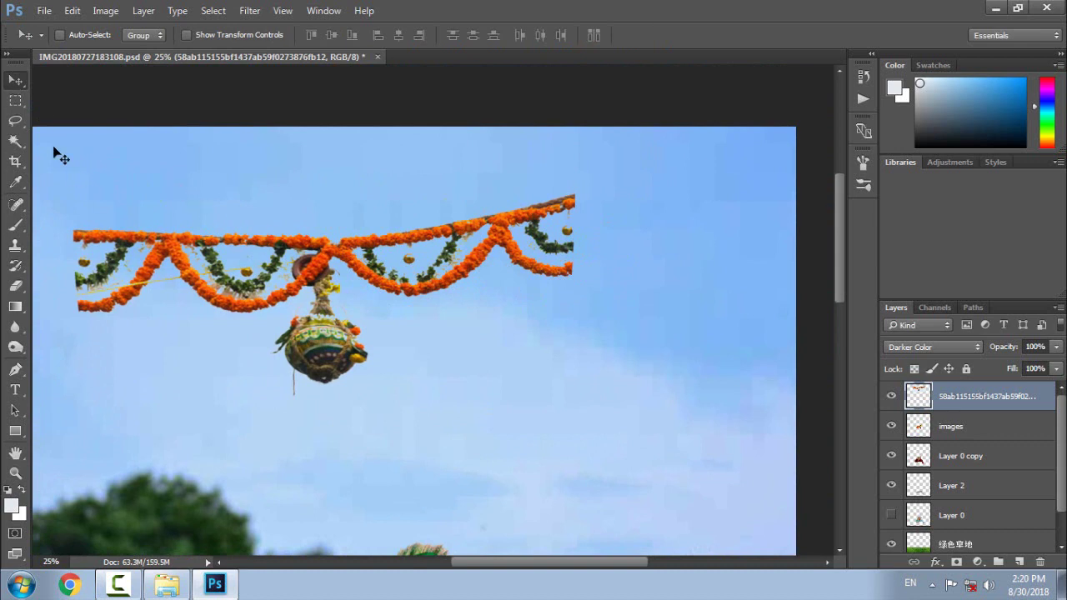
{"action": "left_click", "coordinate": [15, 100]}
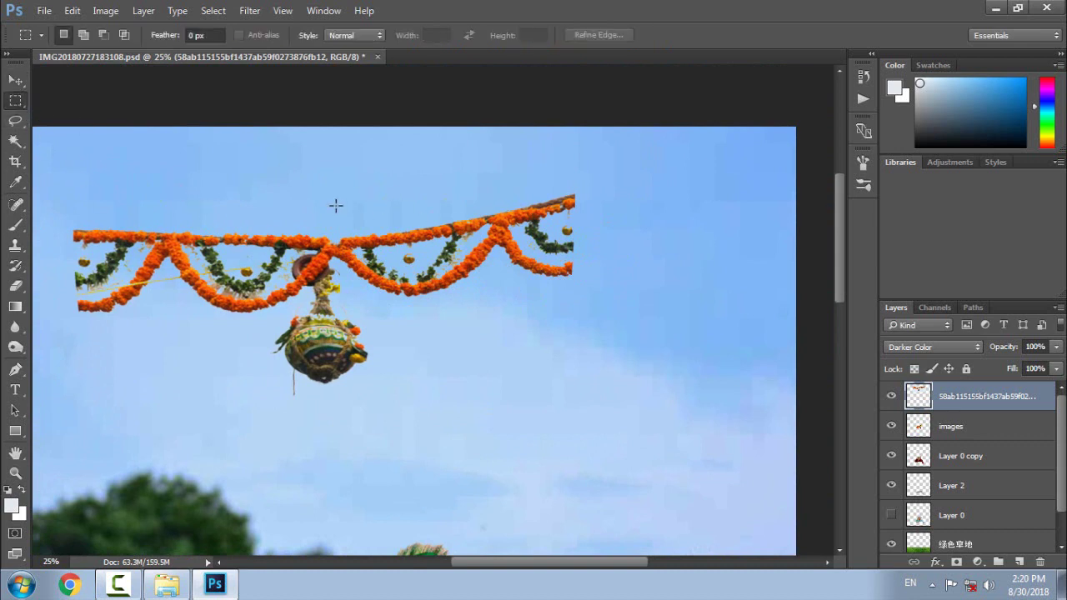
{"action": "left_click_drag", "start_coordinate": [336, 201], "coordinate": [622, 328]}
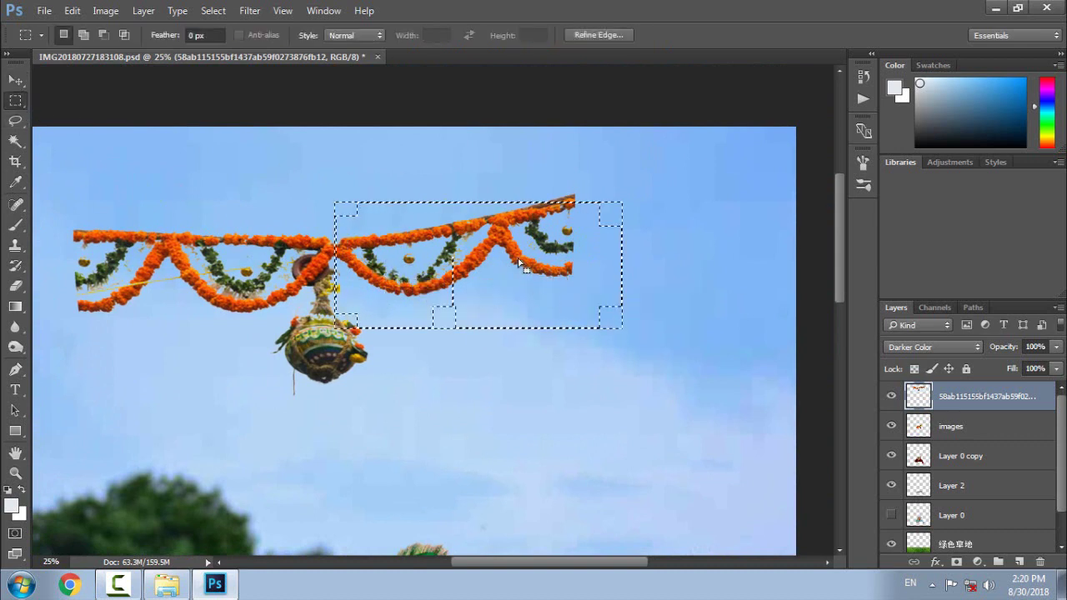
Copy the selected garland section to a new layer and move it right.
{"action": "right_click", "coordinate": [519, 262]}
{"action": "left_click", "coordinate": [576, 381]}
{"action": "left_click", "coordinate": [15, 80]}
{"action": "mouse_move", "coordinate": [517, 235]}
{"action": "left_mouse_down"}
{"action": "mouse_move", "coordinate": [638, 261]}
{"action": "mouse_move", "coordinate": [701, 215]}
{"action": "left_mouse_up"}
Flip the copied section horizontally and tilt it up toward the upper right.
{"action": "key", "text": "ctrl+t"}
{"action": "right_click", "coordinate": [673, 231]}
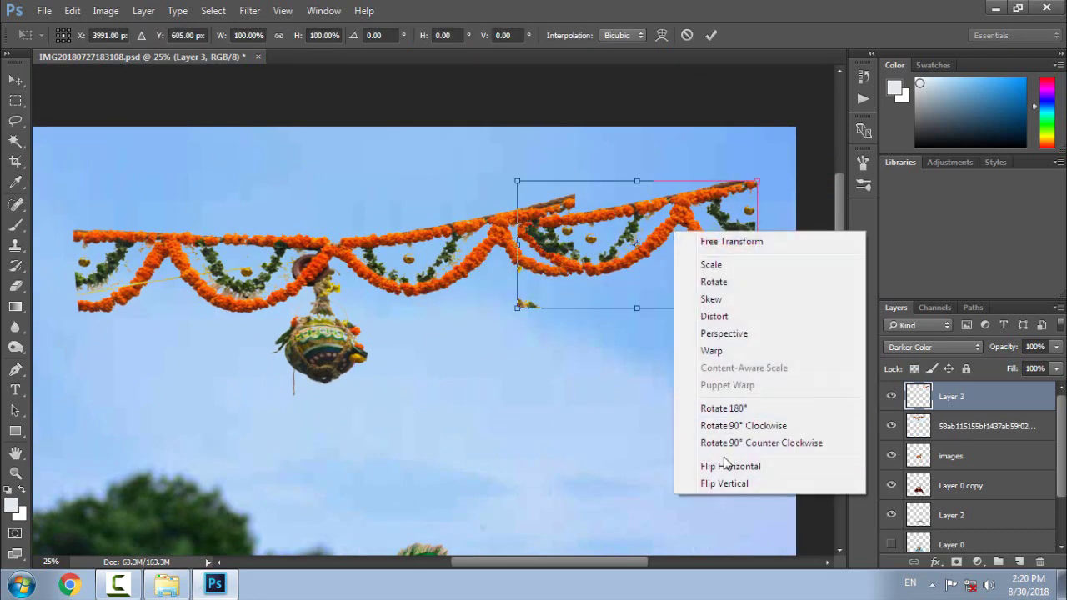
{"action": "left_click", "coordinate": [726, 463]}
{"action": "left_click_drag", "start_coordinate": [786, 285], "coordinate": [683, 258]}
{"action": "key", "text": "Return"}
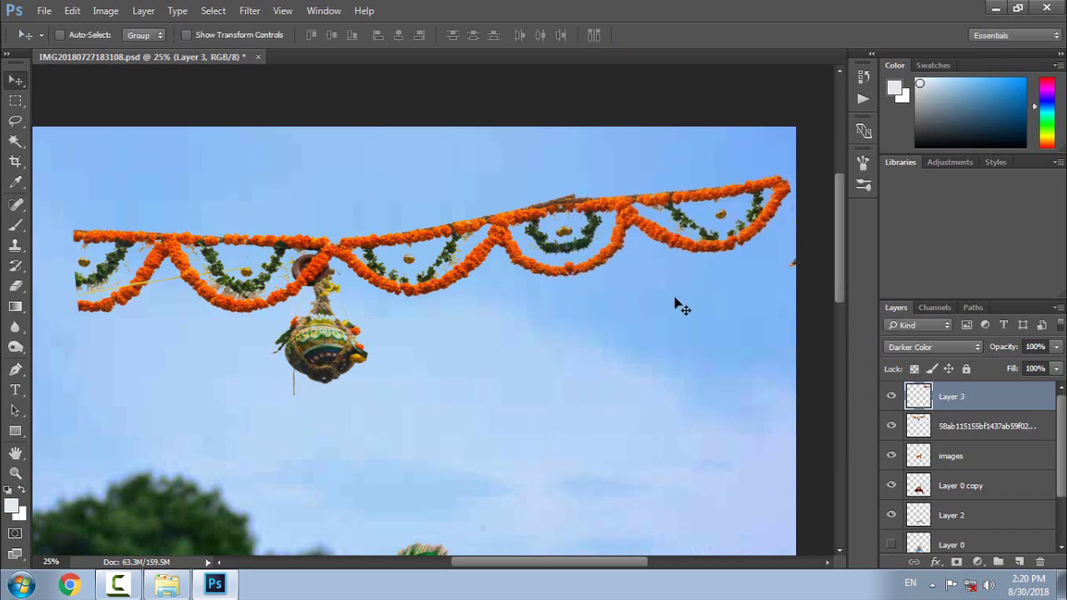
{"action": "key", "text": "ctrl+minus"}
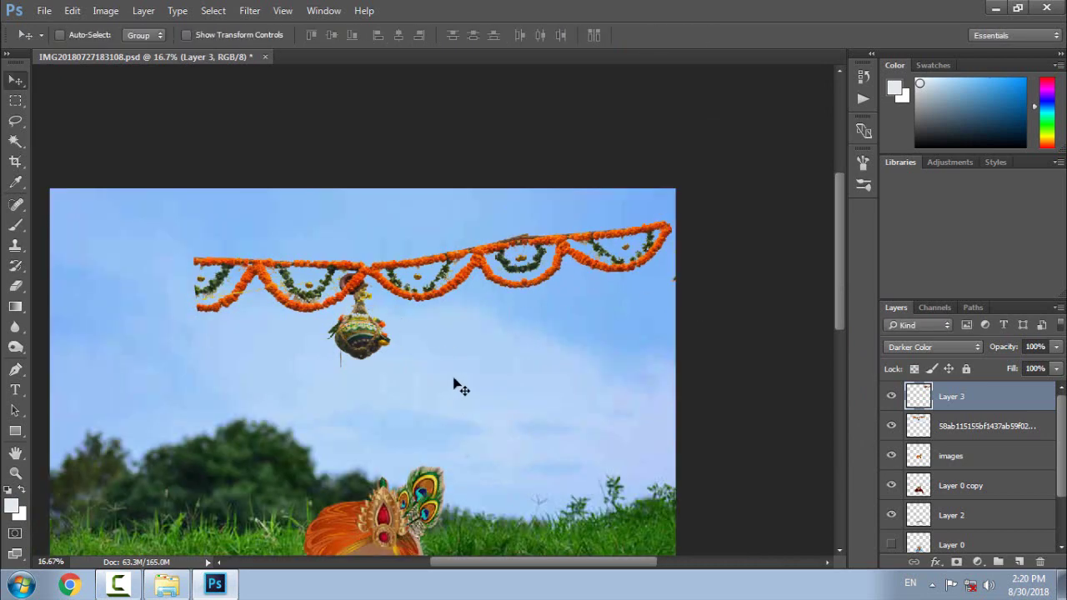
Widen Layer 3's garland copy to reach the right edge.
{"action": "left_click", "coordinate": [963, 429]}
{"action": "left_click", "coordinate": [950, 399]}
{"action": "key", "text": "ctrl+t"}
{"action": "left_click_drag", "start_coordinate": [687, 258], "coordinate": [697, 258]}
{"action": "key", "text": "Return"}
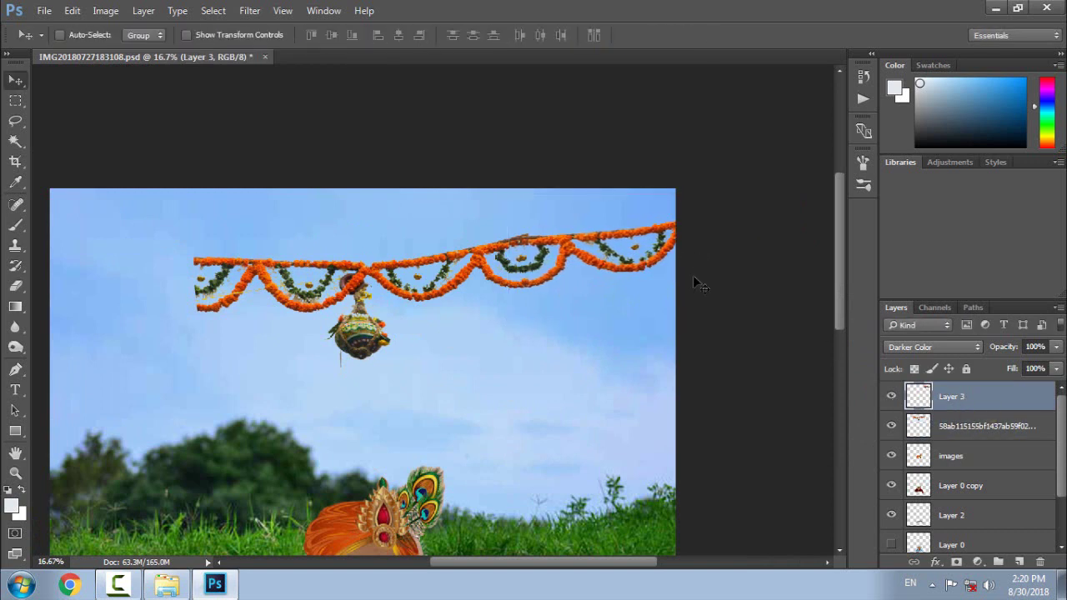
Copy the garland's left end onto two new layers and move them left to the canvas edge.
{"action": "key", "text": "alt+bracketleft"}
{"action": "left_click", "coordinate": [16, 101]}
{"action": "left_click_drag", "start_coordinate": [325, 239], "coordinate": [185, 362]}
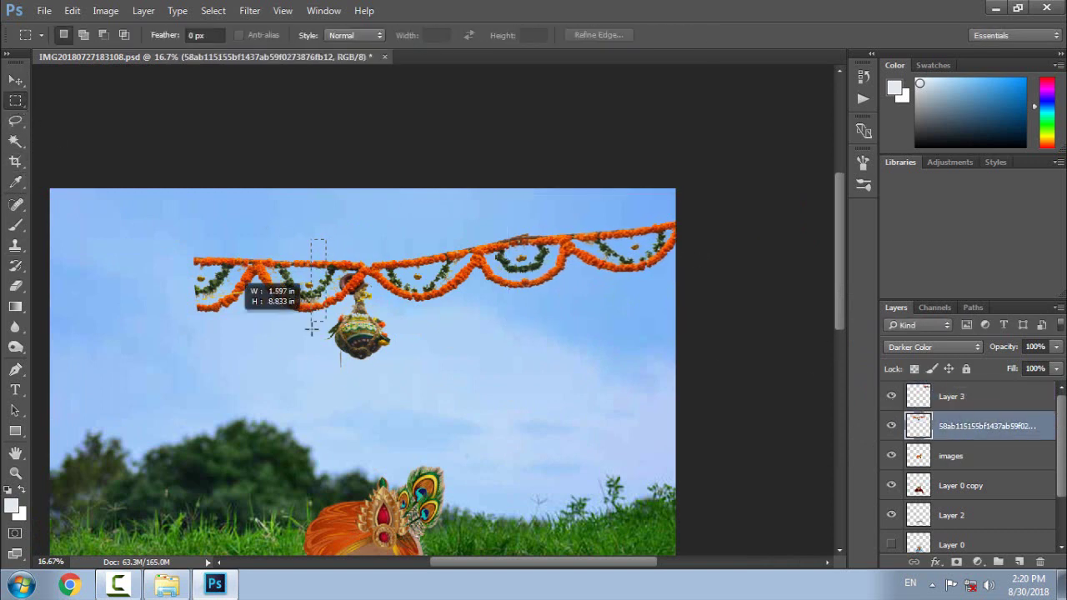
{"action": "right_click", "coordinate": [291, 327]}
{"action": "left_click", "coordinate": [343, 170]}
{"action": "key", "text": "v"}
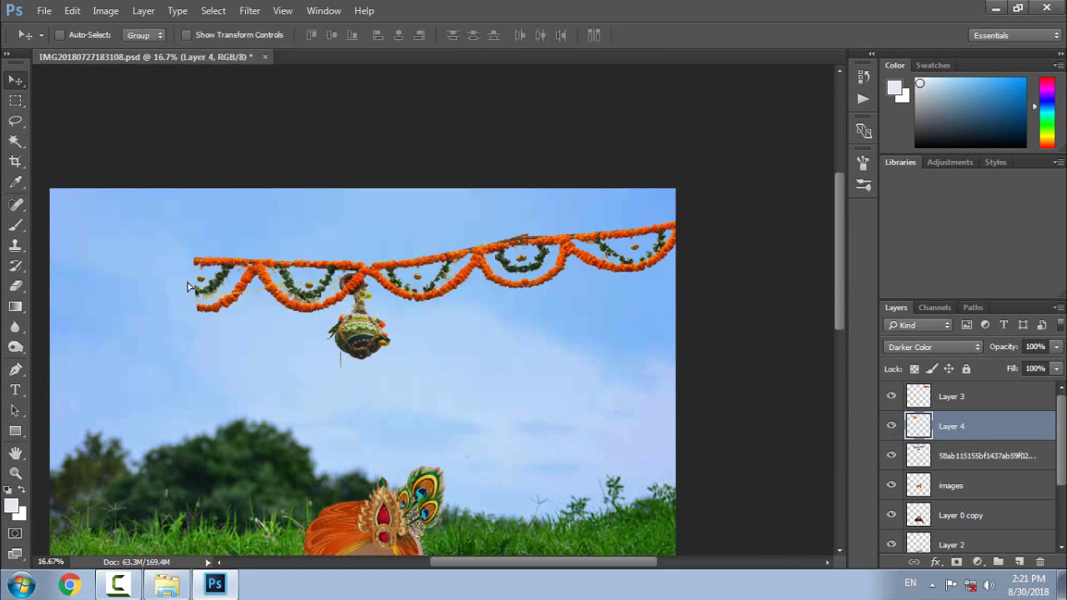
{"action": "mouse_move", "coordinate": [216, 264]}
{"action": "left_mouse_down"}
{"action": "mouse_move", "coordinate": [155, 291]}
{"action": "mouse_move", "coordinate": [182, 291]}
{"action": "left_mouse_up"}
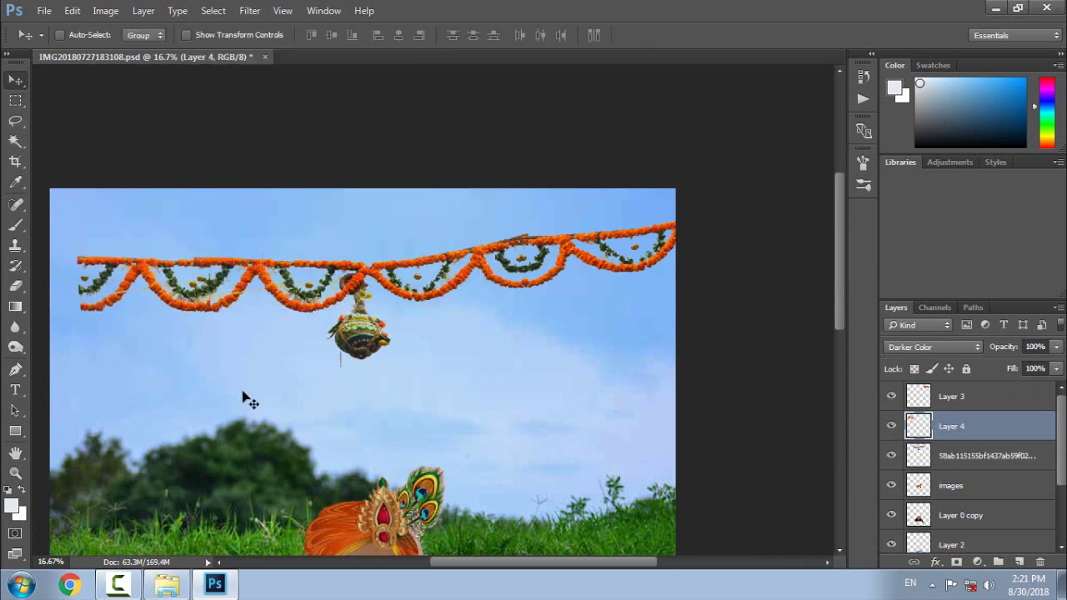
{"action": "key", "text": "ctrl+j"}
{"action": "left_click_drag", "start_coordinate": [111, 285], "coordinate": [69, 289]}
{"action": "key", "text": "ctrl+0"}
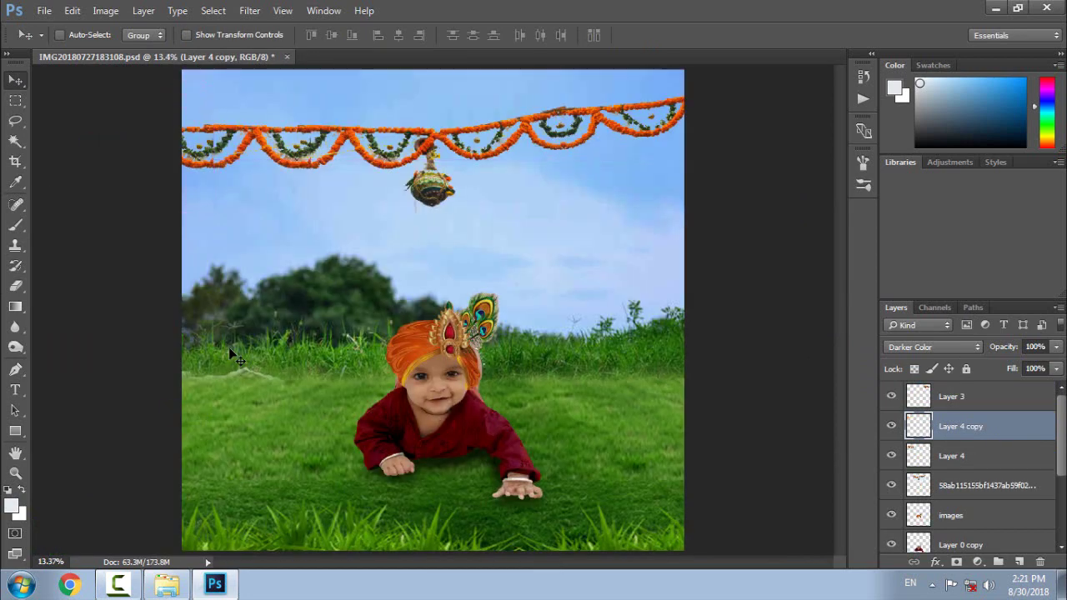
Merge all garland layers into one, set it to Darker Color, and nudge it into place.
{"action": "left_click", "coordinate": [952, 397], "text": "ctrl"}
{"action": "left_click", "coordinate": [951, 456], "text": "ctrl"}
{"action": "left_click", "coordinate": [959, 486], "text": "ctrl"}
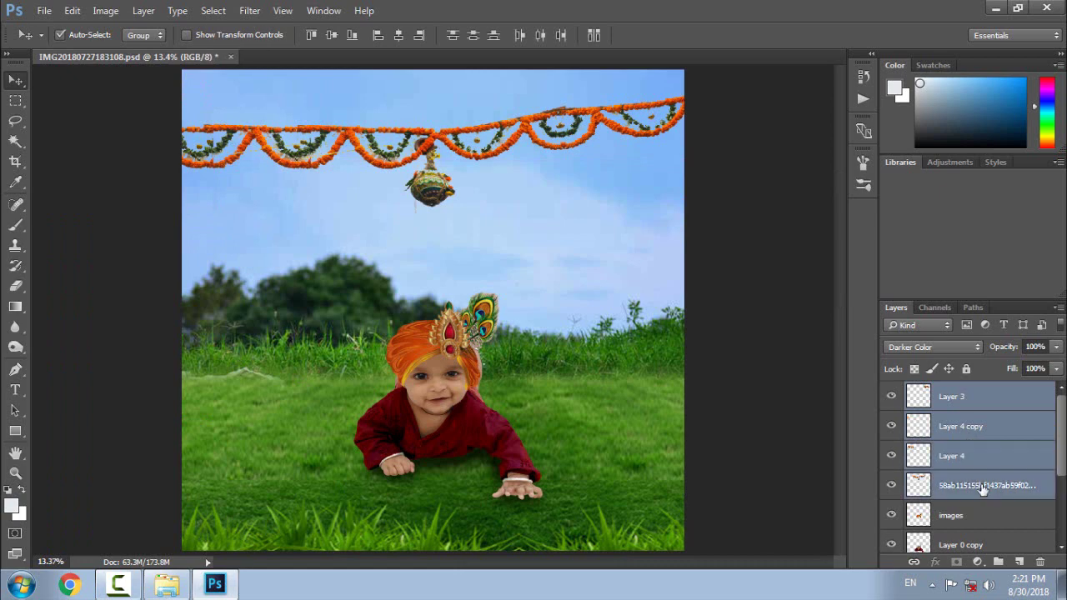
{"action": "right_click", "coordinate": [917, 474]}
{"action": "left_click", "coordinate": [942, 437]}
{"action": "left_click", "coordinate": [931, 347]}
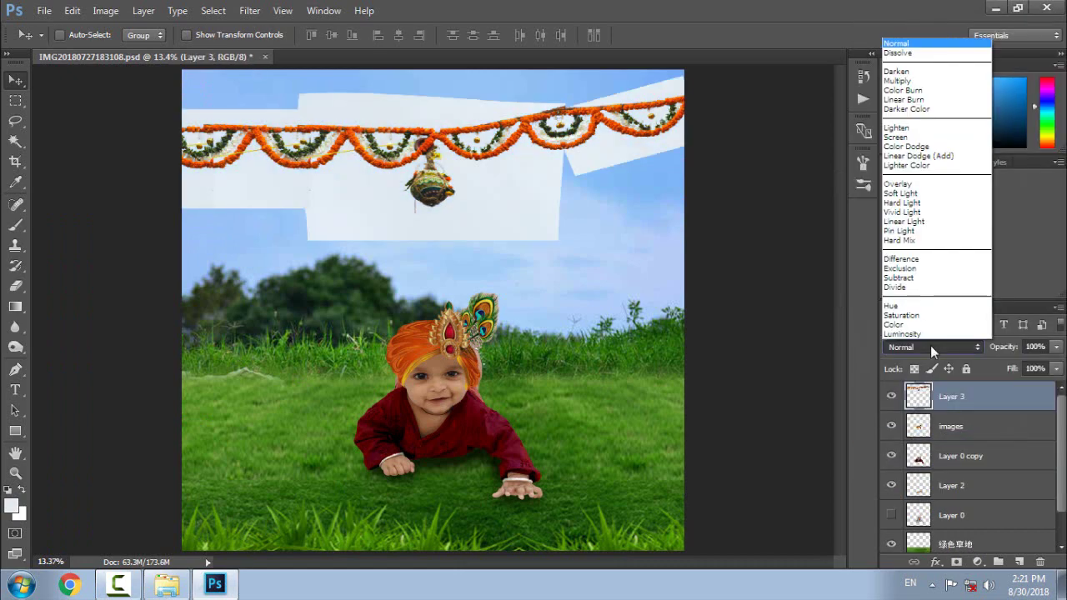
{"action": "left_click", "coordinate": [908, 109]}
{"action": "key", "text": "ctrl+t"}
{"action": "key", "text": "Escape"}
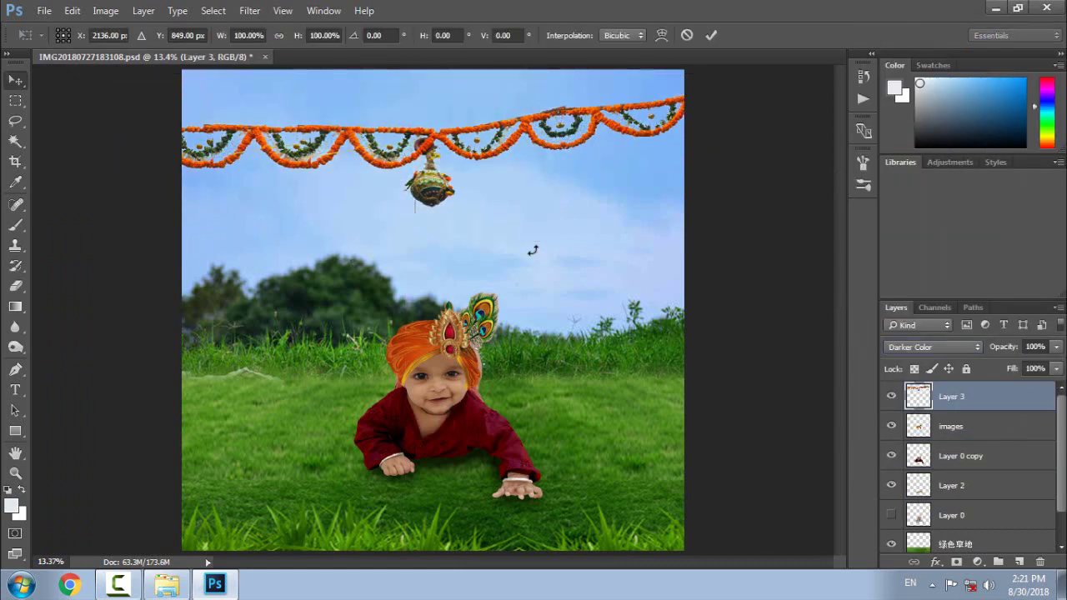
{"action": "left_click_drag", "start_coordinate": [414, 160], "coordinate": [437, 179]}
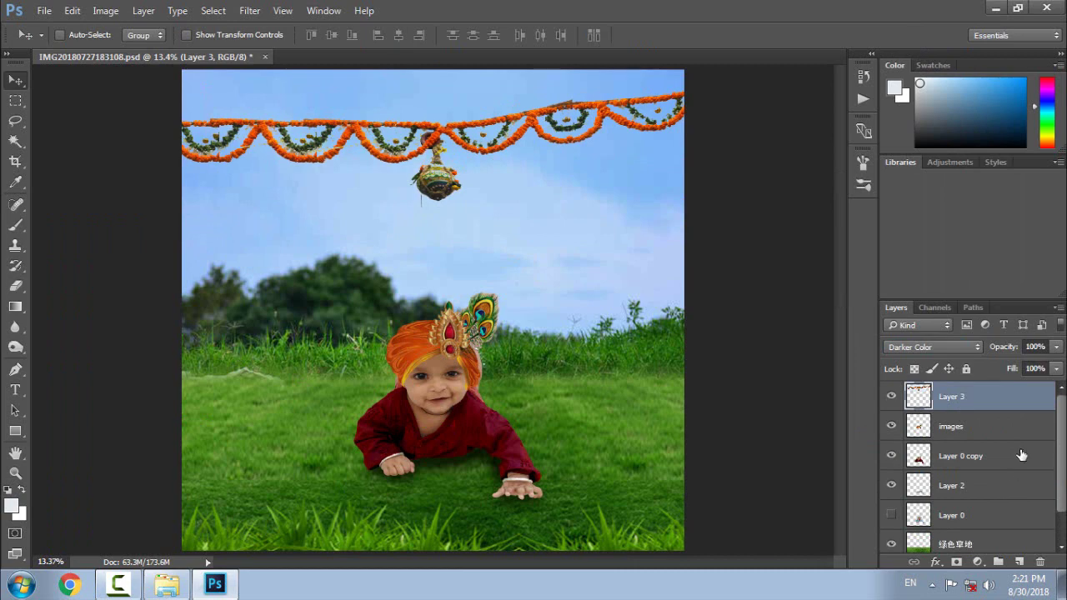
Place the butter pot image as a linked file, scale it up, and move it beside the baby.
{"action": "left_click", "coordinate": [45, 11]}
{"action": "left_click", "coordinate": [94, 320]}
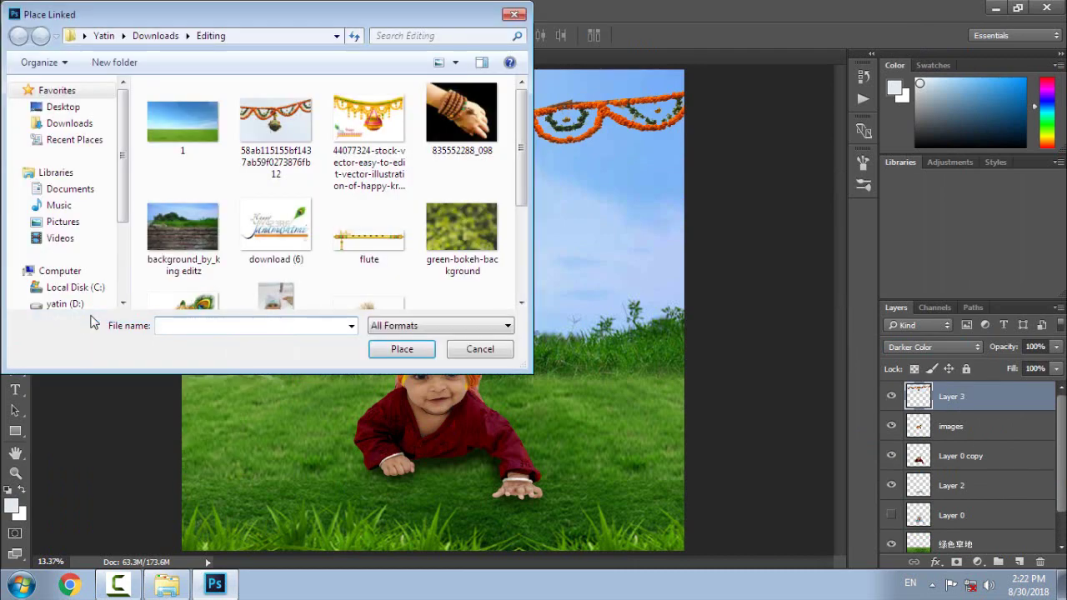
{"action": "scroll", "coordinate": [519, 146], "scroll_direction": "down", "scroll_amount": 2}
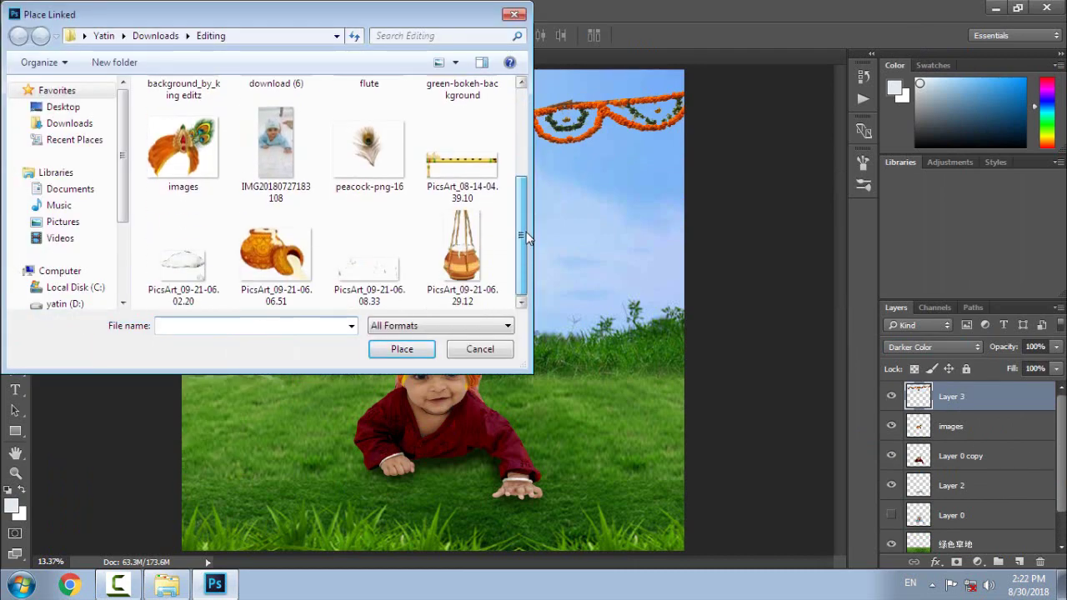
{"action": "left_click", "coordinate": [272, 247]}
{"action": "left_click", "coordinate": [391, 348]}
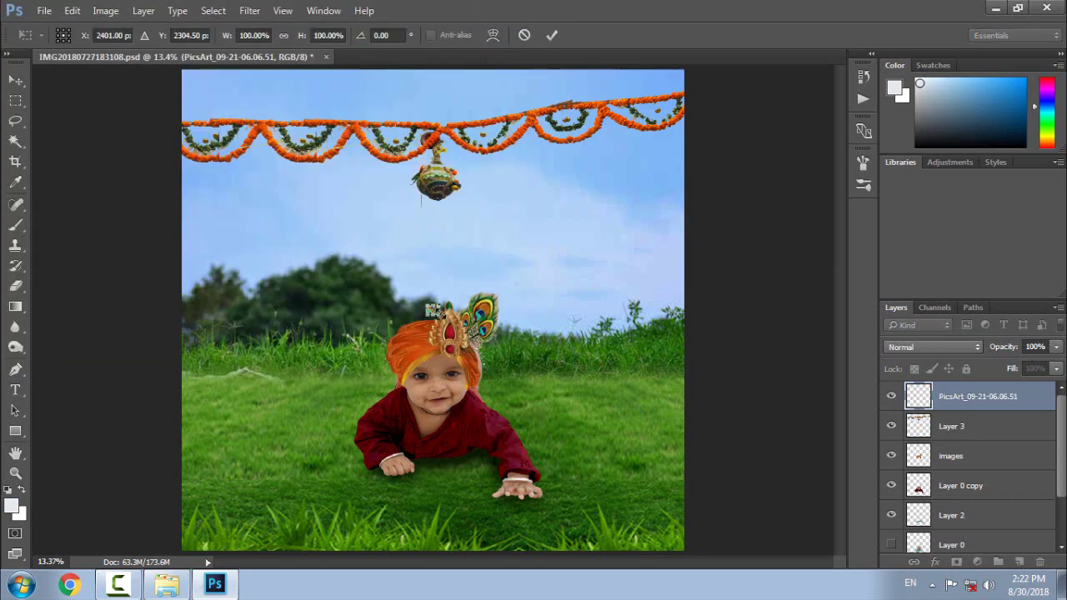
{"action": "left_click_drag", "start_coordinate": [440, 317], "coordinate": [510, 376]}
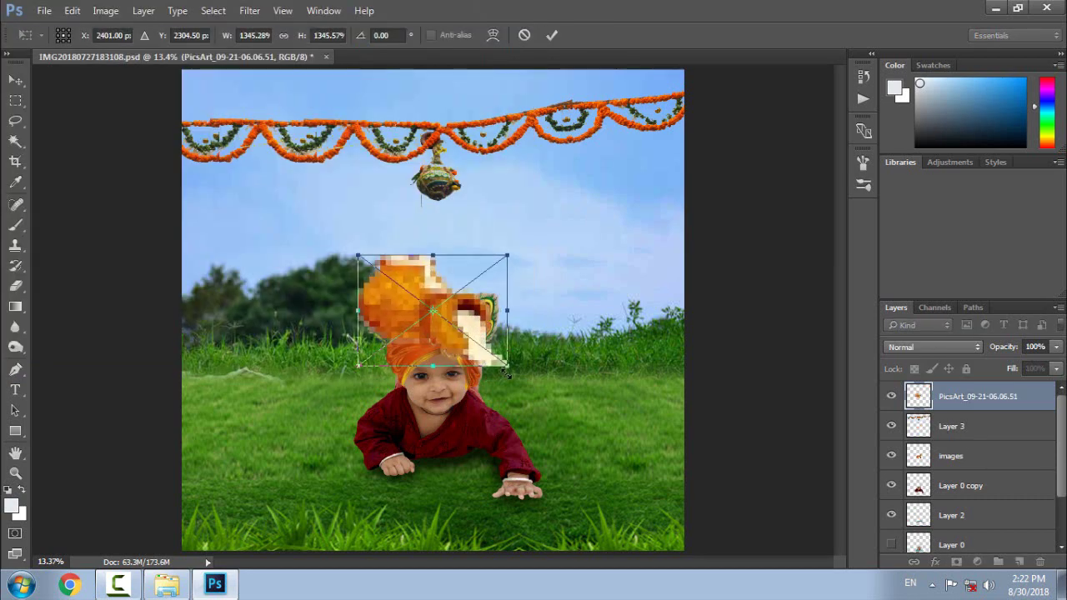
{"action": "key", "text": "Return"}
{"action": "mouse_move", "coordinate": [417, 334]}
{"action": "left_mouse_down"}
{"action": "mouse_move", "coordinate": [266, 412]}
{"action": "mouse_move", "coordinate": [284, 443]}
{"action": "left_mouse_up"}
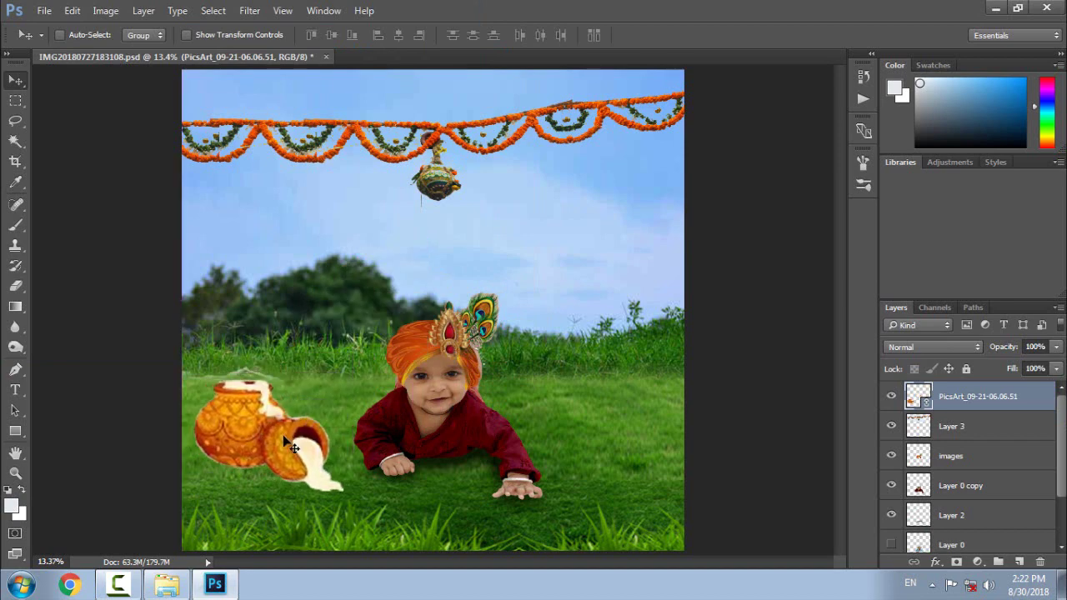
Shrink the pot slightly and shift its position.
{"action": "key", "text": "ctrl+t"}
{"action": "left_click_drag", "start_coordinate": [345, 494], "coordinate": [331, 482]}
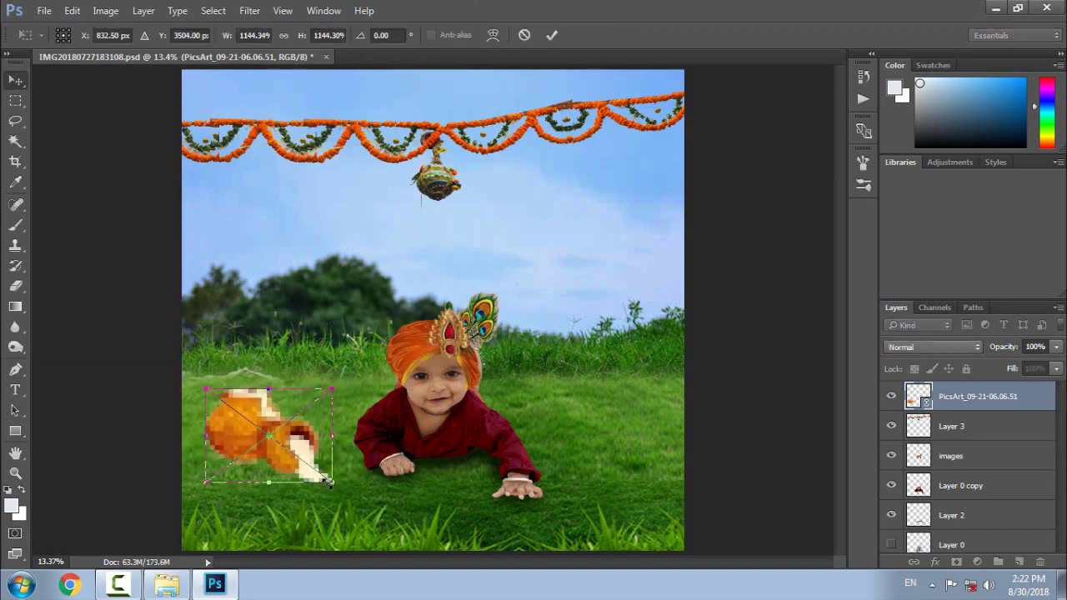
{"action": "key", "text": "Return"}
{"action": "mouse_move", "coordinate": [250, 442]}
{"action": "left_mouse_down"}
{"action": "mouse_move", "coordinate": [243, 448]}
{"action": "mouse_move", "coordinate": [250, 430]}
{"action": "mouse_move", "coordinate": [200, 292]}
{"action": "left_mouse_up"}
{"action": "key", "text": "ctrl+plus"}
{"action": "key", "text": "ctrl+plus"}
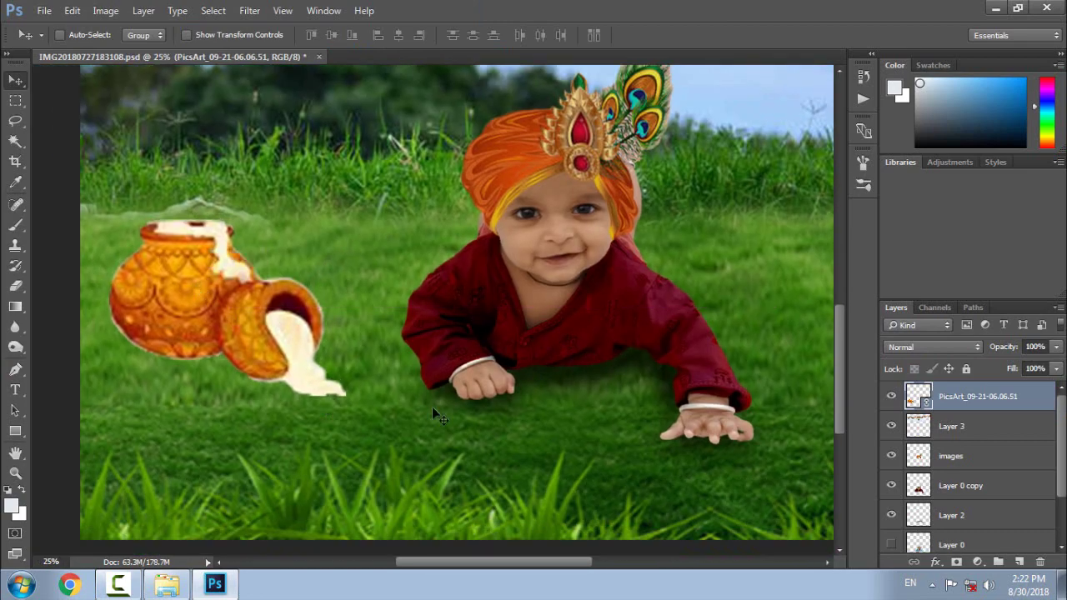
Apply a command from the pot layer's menu, then enlarge the pots slightly and settle them on the grass.
{"action": "right_click", "coordinate": [961, 412]}
{"action": "left_click", "coordinate": [757, 355]}
{"action": "key", "text": "ctrl+0"}
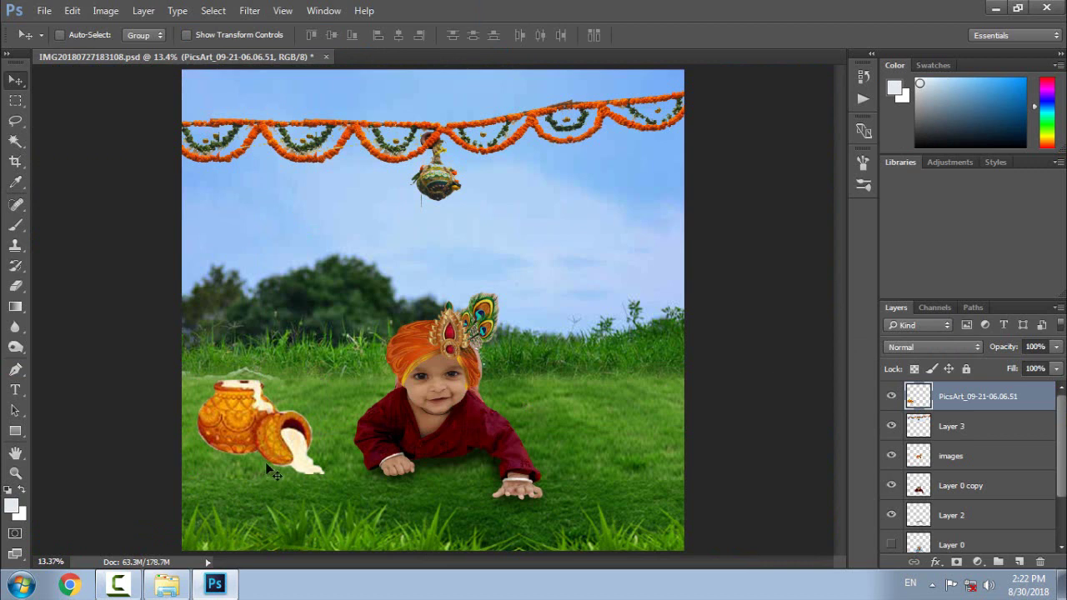
{"action": "key", "text": "ctrl+t"}
{"action": "left_click_drag", "start_coordinate": [325, 474], "coordinate": [335, 483]}
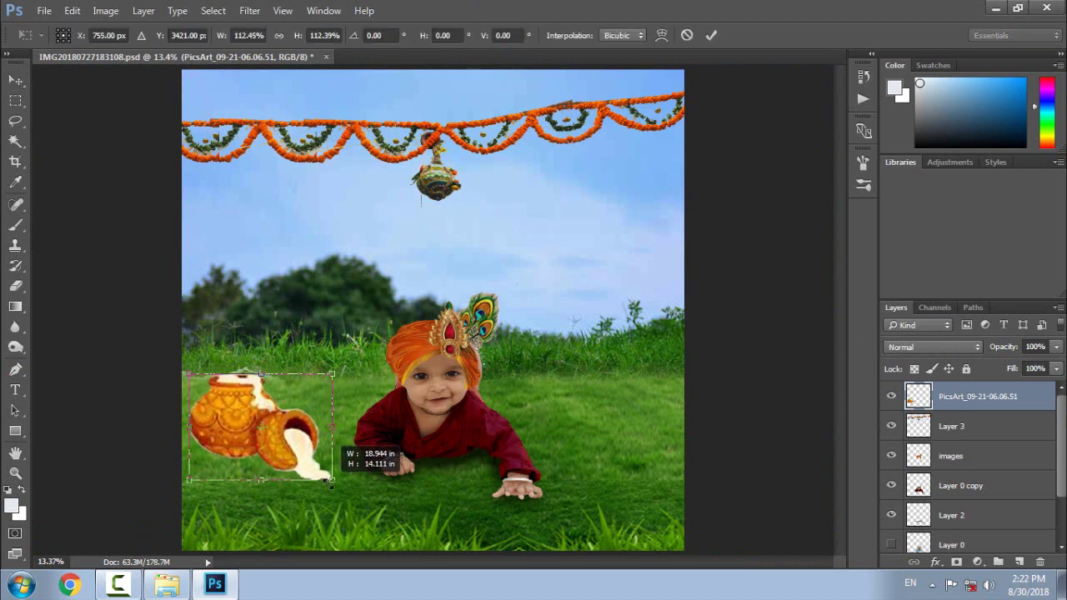
{"action": "key", "text": "Return"}
{"action": "left_click_drag", "start_coordinate": [244, 438], "coordinate": [243, 434]}
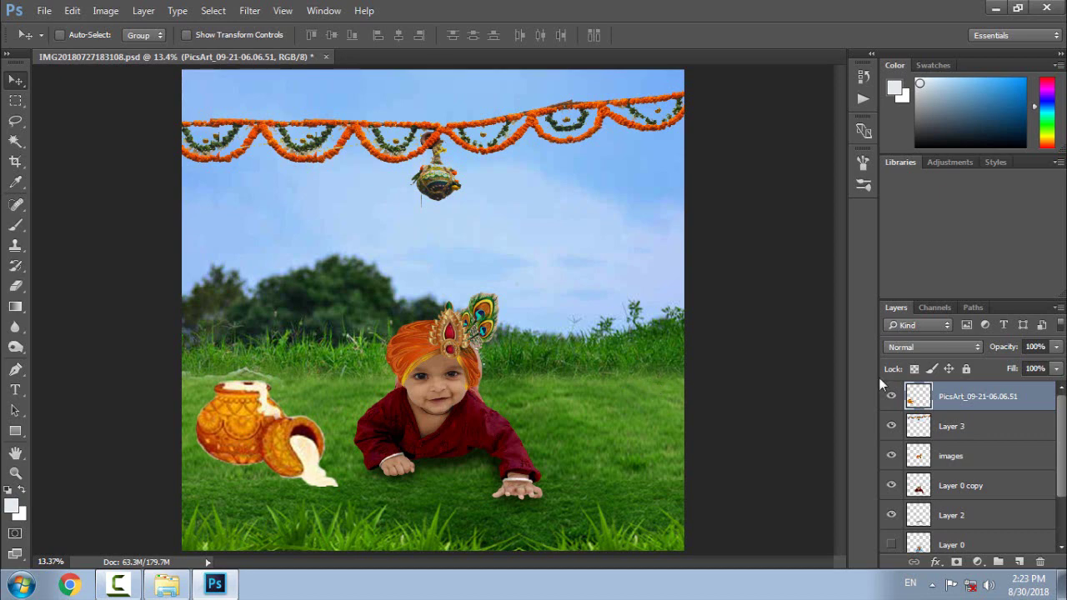
With a large eraser, remove the white halo along the pot's lower-left edge.
{"action": "key", "text": "e"}
{"action": "key", "text": "ctrl+plus"}
{"action": "key", "text": "ctrl+plus"}
{"action": "key", "text": "ctrl+plus"}
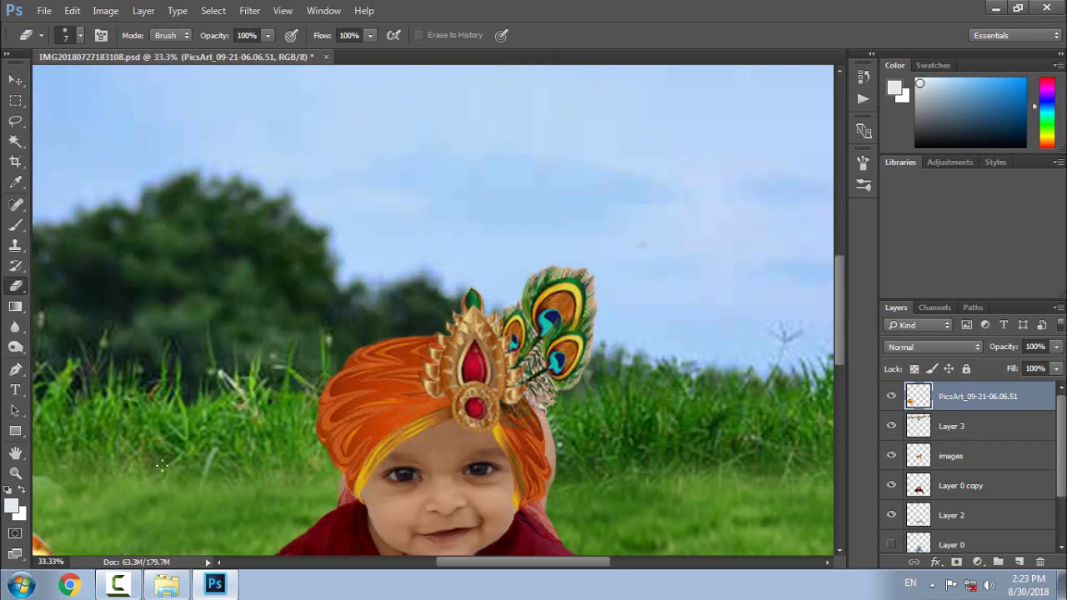
{"action": "left_click_drag", "start_coordinate": [120, 510], "coordinate": [453, 314]}
{"action": "scroll", "coordinate": [297, 369], "scroll_direction": "up", "scroll_amount": 1}
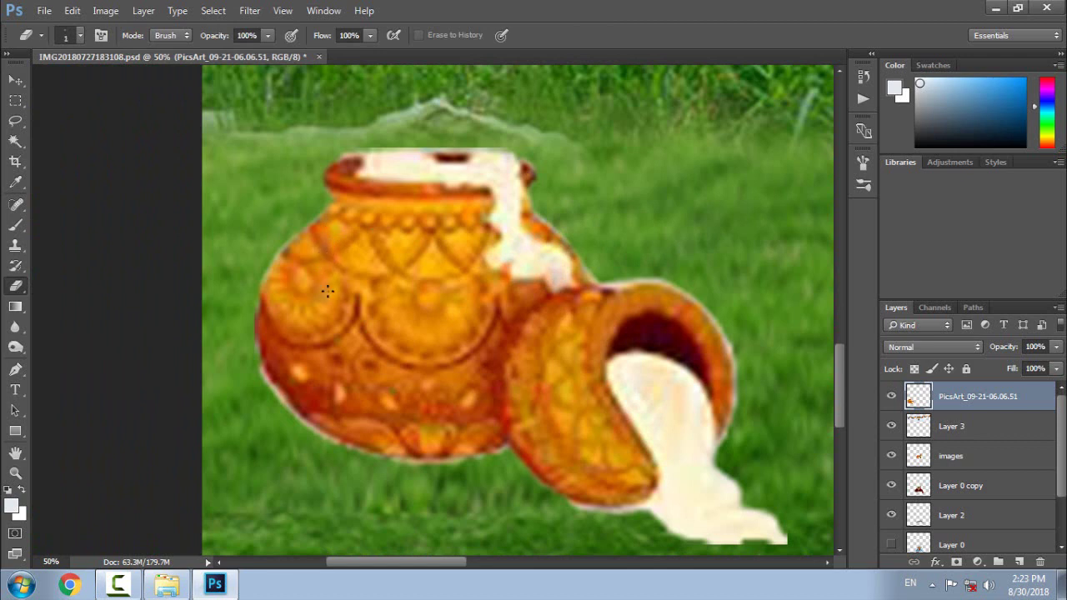
{"action": "key", "text": "bracketright"}
{"action": "key", "text": "bracketright"}
{"action": "key", "text": "bracketright"}
{"action": "left_click_drag", "start_coordinate": [299, 228], "coordinate": [499, 452]}
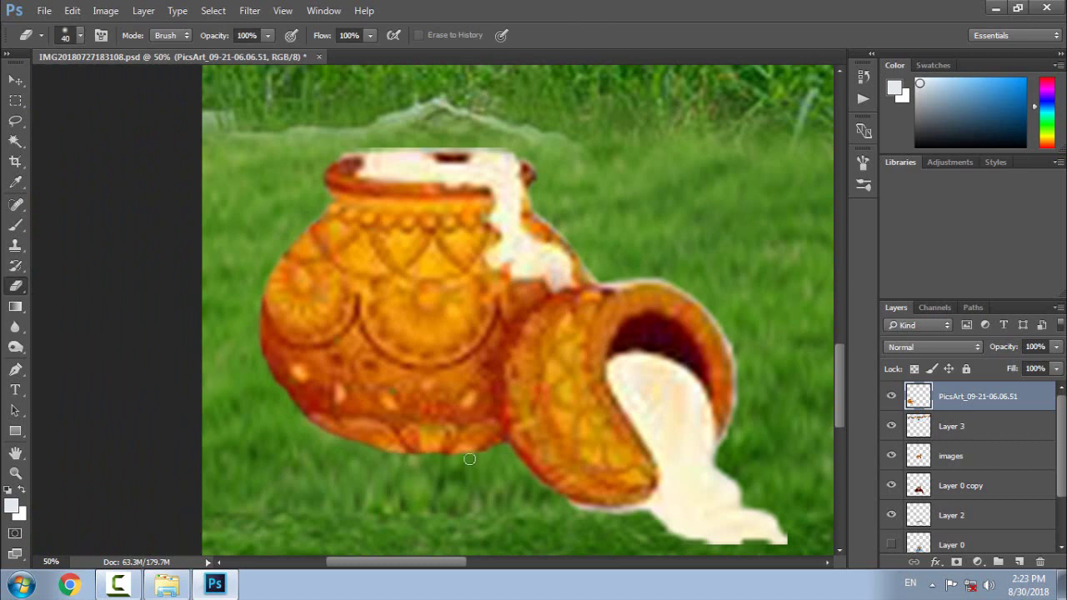
Erase the white halo along the tilted pot's rim, then fit the image and select Layer 3.
{"action": "scroll", "coordinate": [391, 206], "scroll_direction": "up", "scroll_amount": 2}
{"action": "scroll", "coordinate": [391, 205], "scroll_direction": "right", "scroll_amount": 1}
{"action": "scroll", "coordinate": [486, 214], "scroll_direction": "down", "scroll_amount": 2}
{"action": "scroll", "coordinate": [486, 214], "scroll_direction": "right", "scroll_amount": 2}
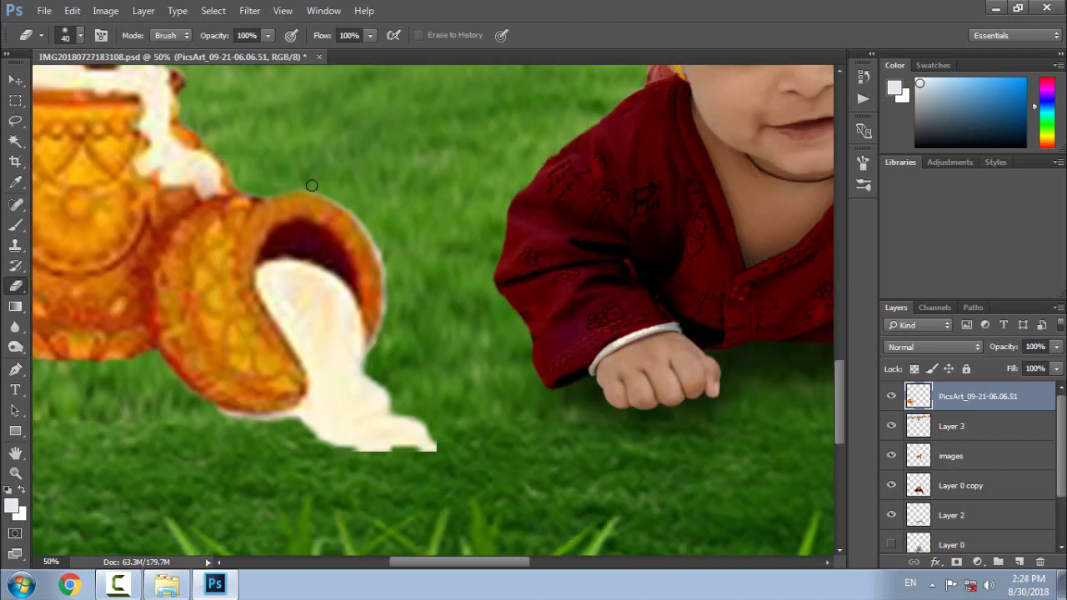
{"action": "scroll", "coordinate": [436, 267], "scroll_direction": "down", "scroll_amount": 2}
{"action": "scroll", "coordinate": [436, 267], "scroll_direction": "right", "scroll_amount": 2}
{"action": "left_click_drag", "start_coordinate": [309, 184], "coordinate": [380, 334]}
{"action": "scroll", "coordinate": [380, 334], "scroll_direction": "down", "scroll_amount": 2}
{"action": "key", "text": "bracketright"}
{"action": "key", "text": "bracketright"}
{"action": "key", "text": "bracketright"}
{"action": "key", "text": "ctrl+0"}
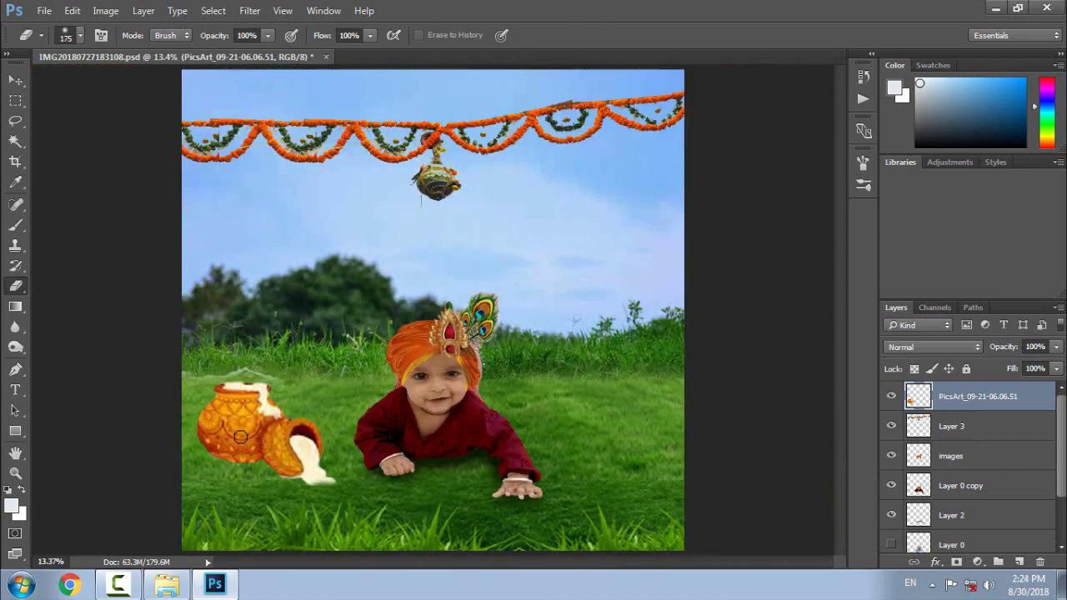
{"action": "left_click", "coordinate": [961, 426]}
On a new layer, paint a black brush shadow under the tilted and upright butter pots.
{"action": "left_click", "coordinate": [1018, 562]}
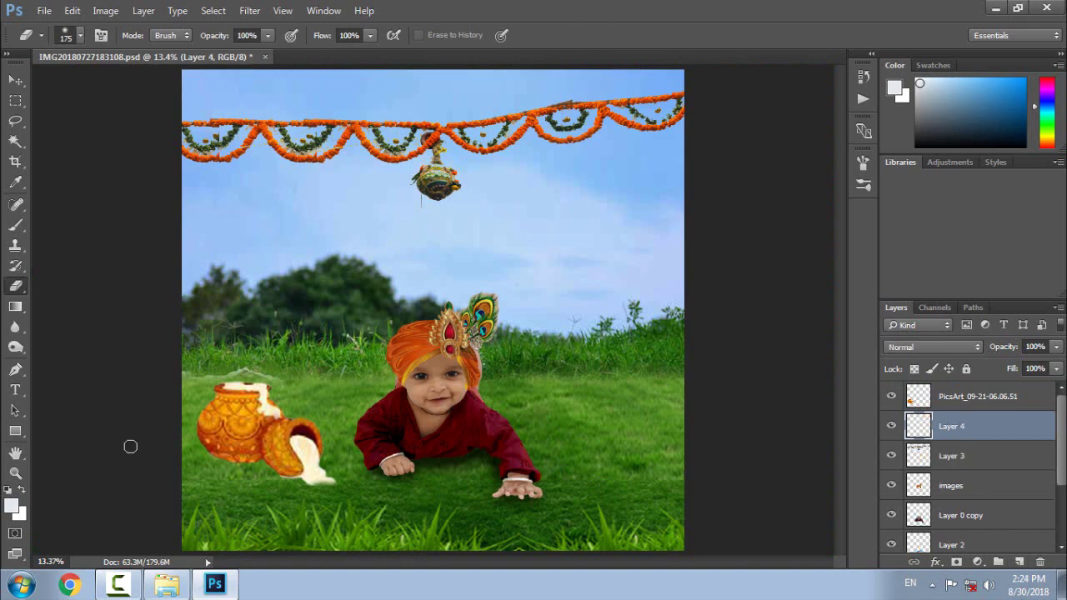
{"action": "key", "text": "b"}
{"action": "key", "text": "d"}
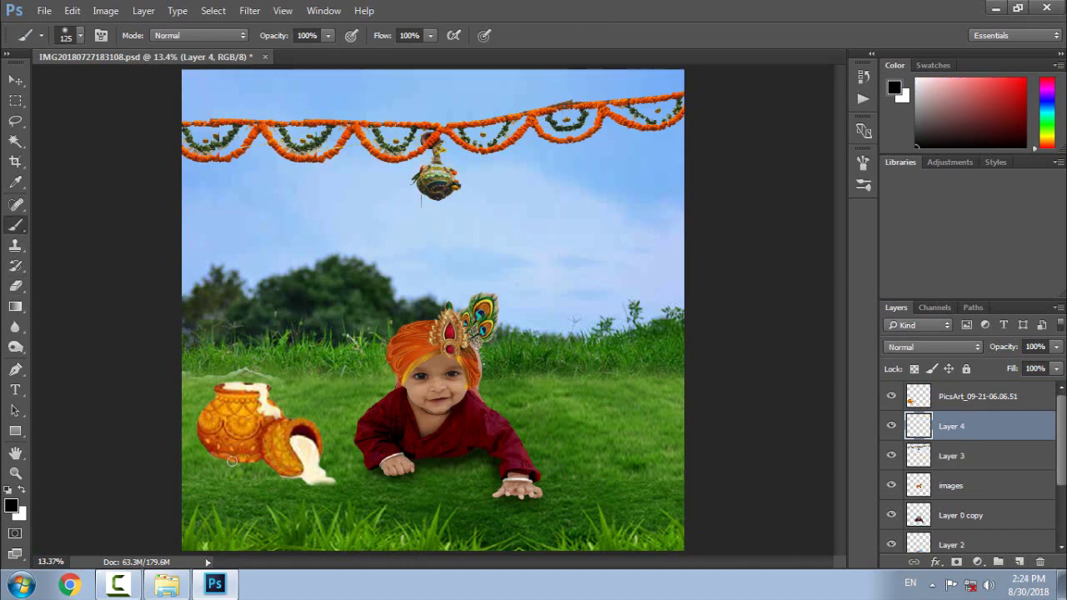
{"action": "key", "text": "ctrl+plus"}
{"action": "key", "text": "ctrl+plus"}
{"action": "key", "text": "ctrl+plus"}
{"action": "left_click_drag", "start_coordinate": [271, 463], "coordinate": [637, 88]}
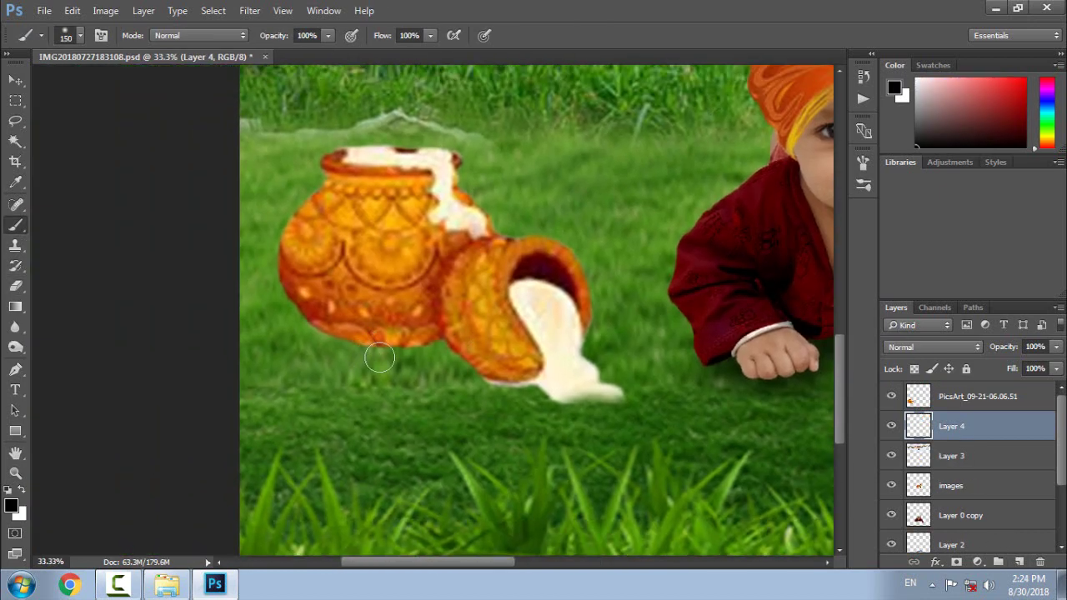
{"action": "mouse_move", "coordinate": [438, 348]}
{"action": "left_mouse_down"}
{"action": "mouse_move", "coordinate": [482, 375]}
{"action": "mouse_move", "coordinate": [421, 344]}
{"action": "mouse_move", "coordinate": [317, 321]}
{"action": "mouse_move", "coordinate": [300, 276]}
{"action": "left_mouse_up"}
{"action": "left_click_drag", "start_coordinate": [362, 345], "coordinate": [409, 345]}
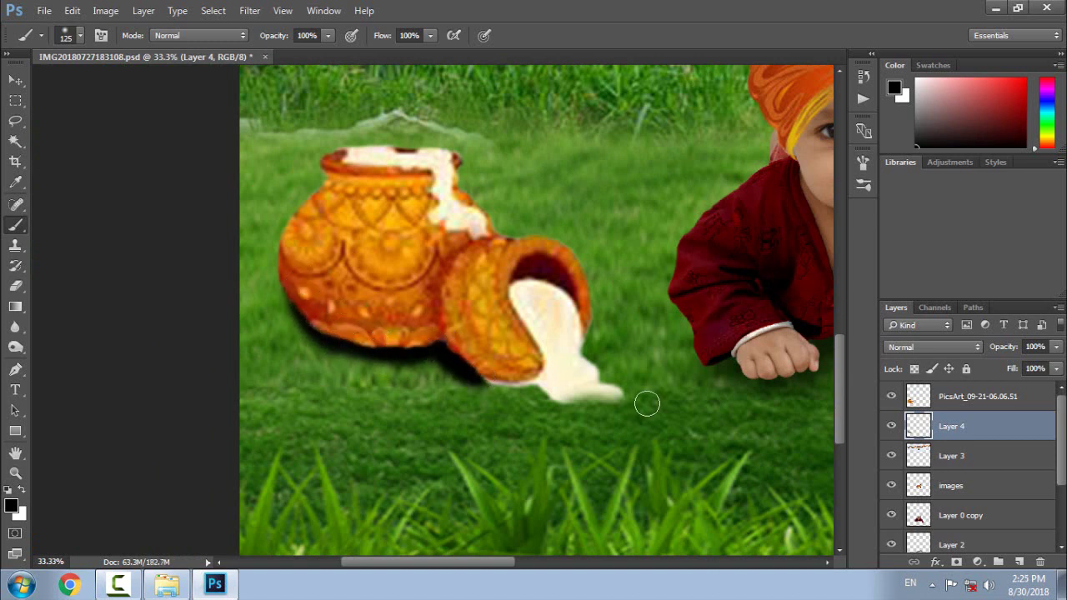
{"action": "left_click_drag", "start_coordinate": [492, 376], "coordinate": [522, 380]}
Soften the pot shadow with Gaussian Blur and set its layer to 83% opacity.
{"action": "left_click", "coordinate": [250, 10]}
{"action": "left_click", "coordinate": [492, 239]}
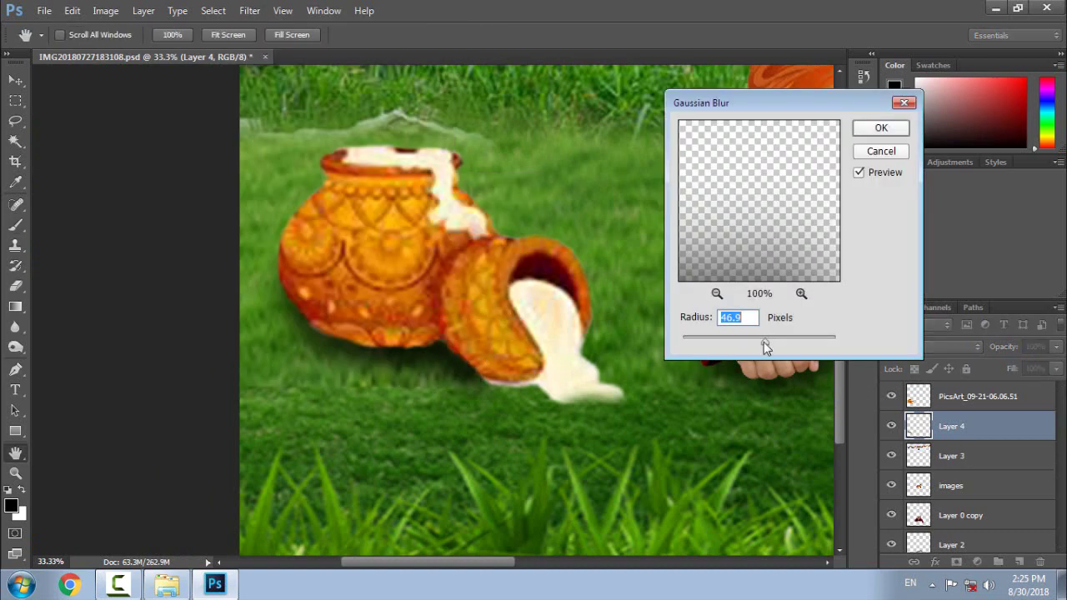
{"action": "left_click", "coordinate": [872, 132]}
{"action": "left_click_drag", "start_coordinate": [1011, 349], "coordinate": [1000, 350]}
{"action": "key", "text": "ctrl+0"}
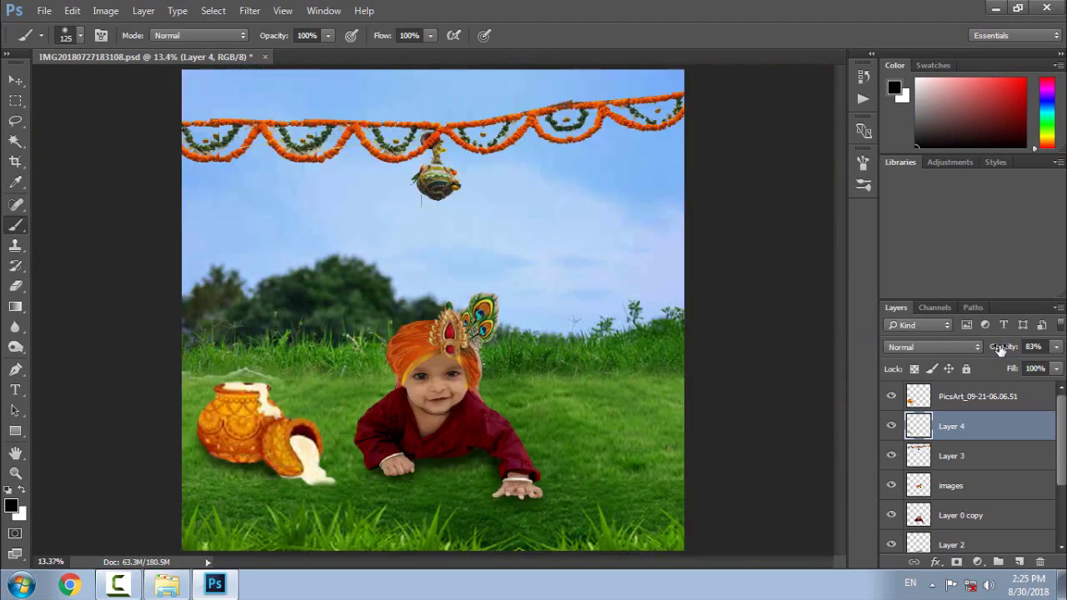
{"action": "left_click", "coordinate": [1006, 349]}
Lower Layer 2, the baby's shadow, to 84% opacity.
{"action": "left_click", "coordinate": [975, 543]}
{"action": "left_click_drag", "start_coordinate": [1008, 352], "coordinate": [1017, 354]}
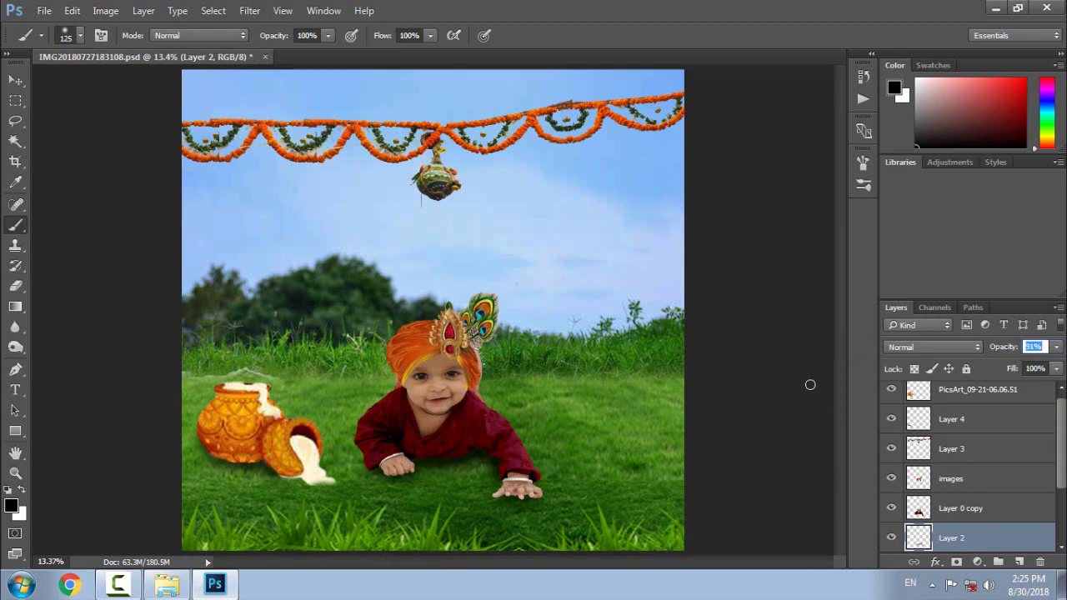
{"action": "left_click_drag", "start_coordinate": [1008, 348], "coordinate": [1001, 350]}
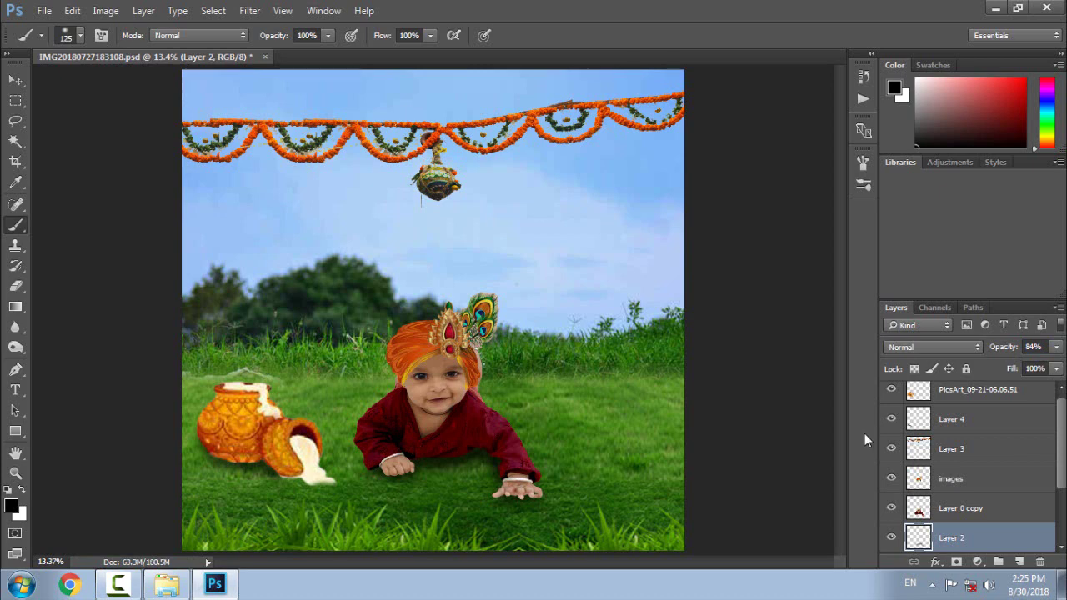
Commit the placed white butter image, move it onto the pot and rasterize it.
{"action": "scroll", "coordinate": [1001, 467], "scroll_direction": "up", "scroll_amount": 1}
{"action": "left_click", "coordinate": [905, 397]}
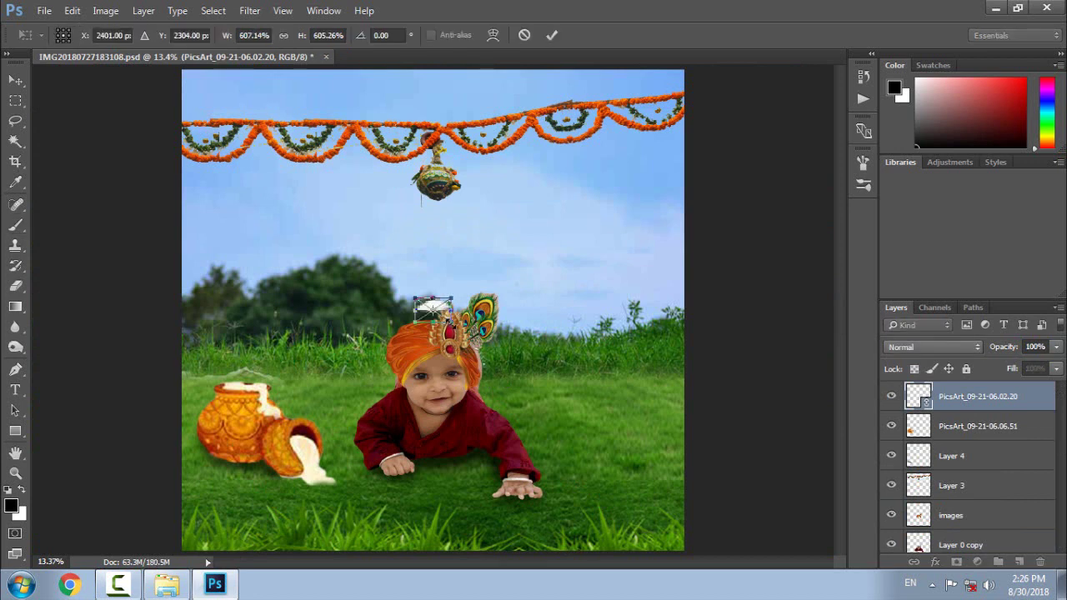
{"action": "key", "text": "Return"}
{"action": "left_click_drag", "start_coordinate": [425, 304], "coordinate": [244, 390]}
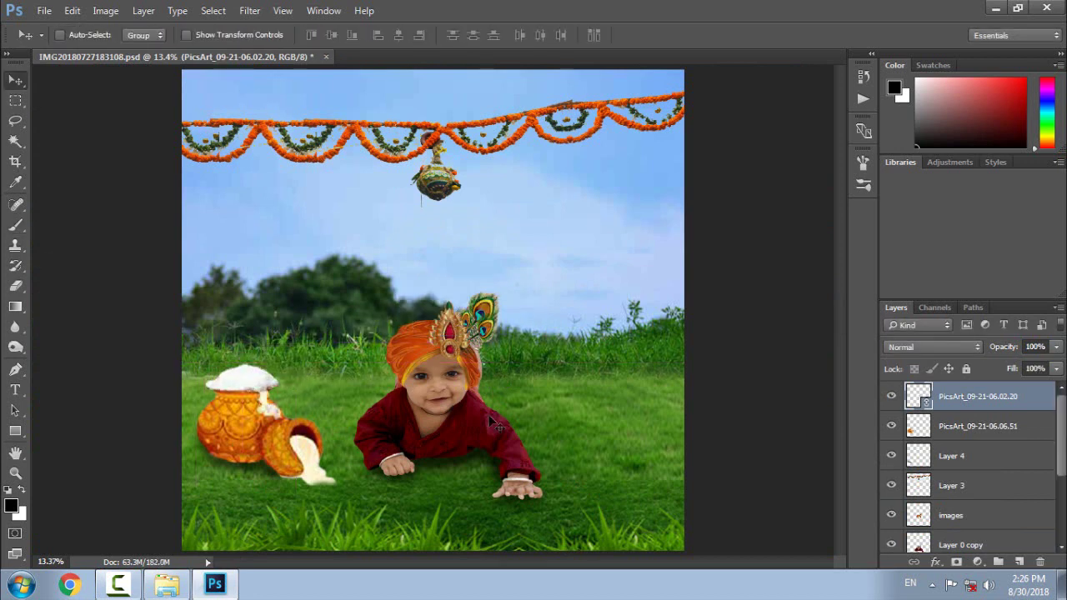
{"action": "right_click", "coordinate": [964, 399]}
{"action": "left_click", "coordinate": [799, 374]}
Duplicate the butter as a smaller cream blob at the baby's hand.
{"action": "key", "text": "ctrl+j"}
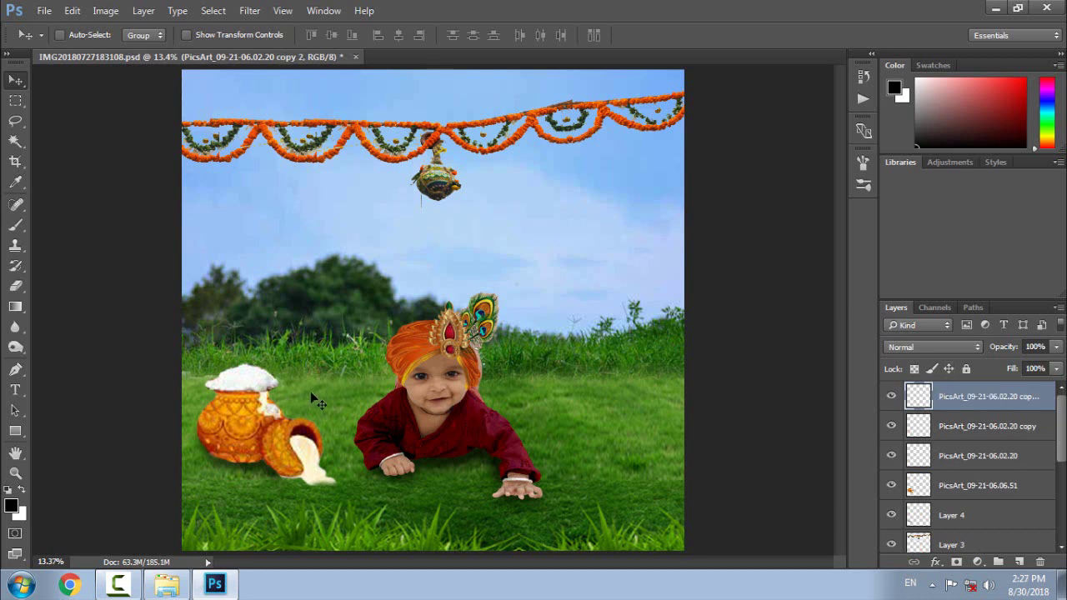
{"action": "mouse_move", "coordinate": [310, 391]}
{"action": "left_mouse_down"}
{"action": "mouse_move", "coordinate": [417, 497]}
{"action": "mouse_move", "coordinate": [398, 479]}
{"action": "left_mouse_up"}
{"action": "key", "text": "ctrl+t"}
{"action": "key", "text": "Return"}
{"action": "key", "text": "ctrl+t"}
{"action": "key", "text": "Return"}
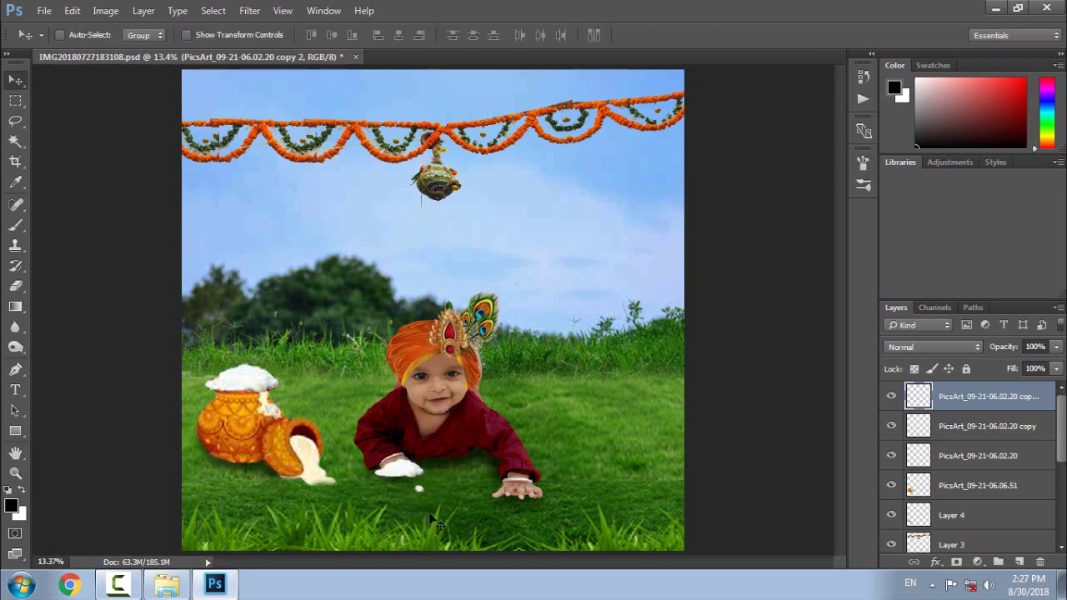
Move the cream layer behind the baby and refine the blob's position and size.
{"action": "key", "text": "ctrl+plus"}
{"action": "key", "text": "ctrl+plus"}
{"action": "scroll", "coordinate": [495, 473], "scroll_direction": "down", "scroll_amount": 3}
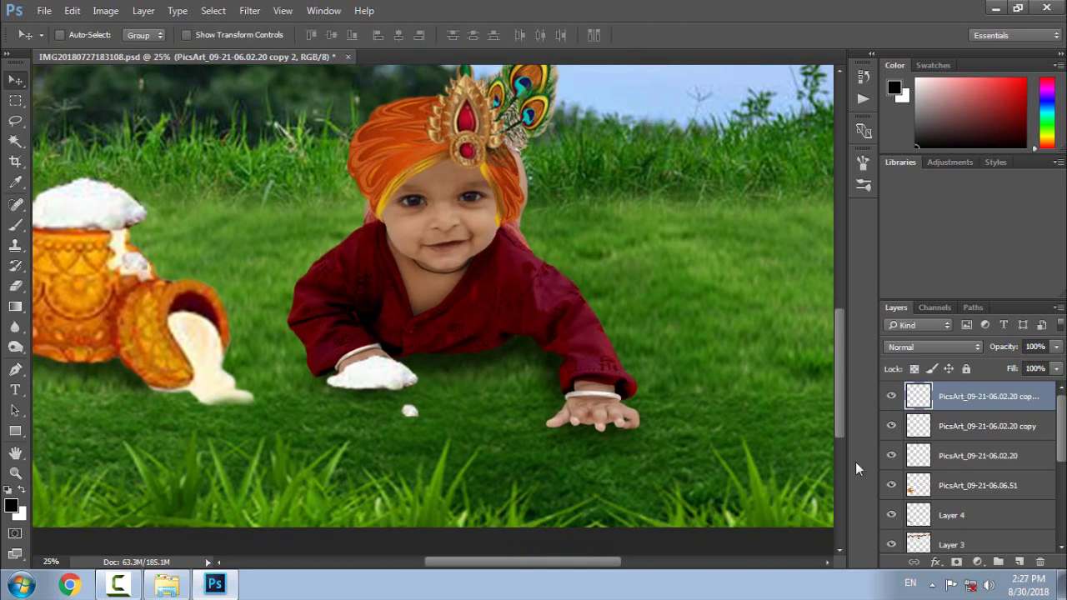
{"action": "left_click_drag", "start_coordinate": [956, 400], "coordinate": [953, 421]}
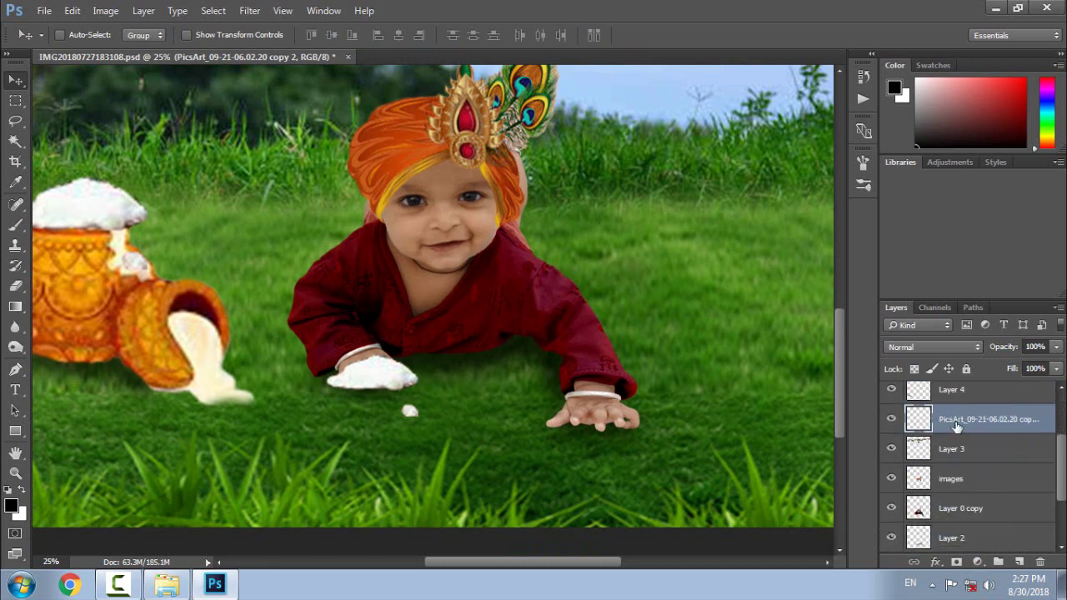
{"action": "left_click_drag", "start_coordinate": [387, 390], "coordinate": [395, 404]}
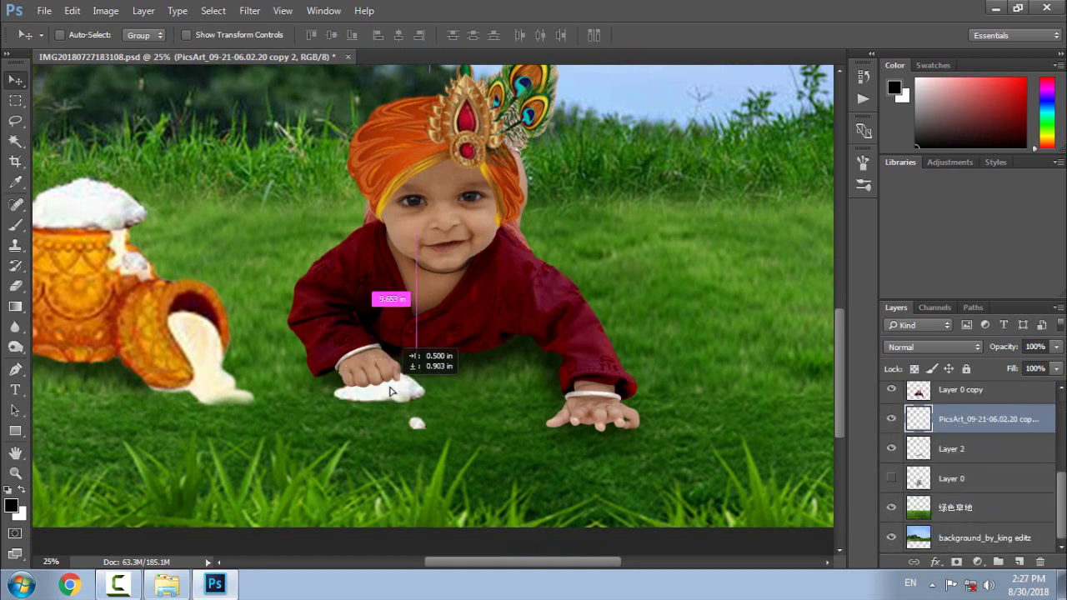
{"action": "key", "text": "ctrl+t"}
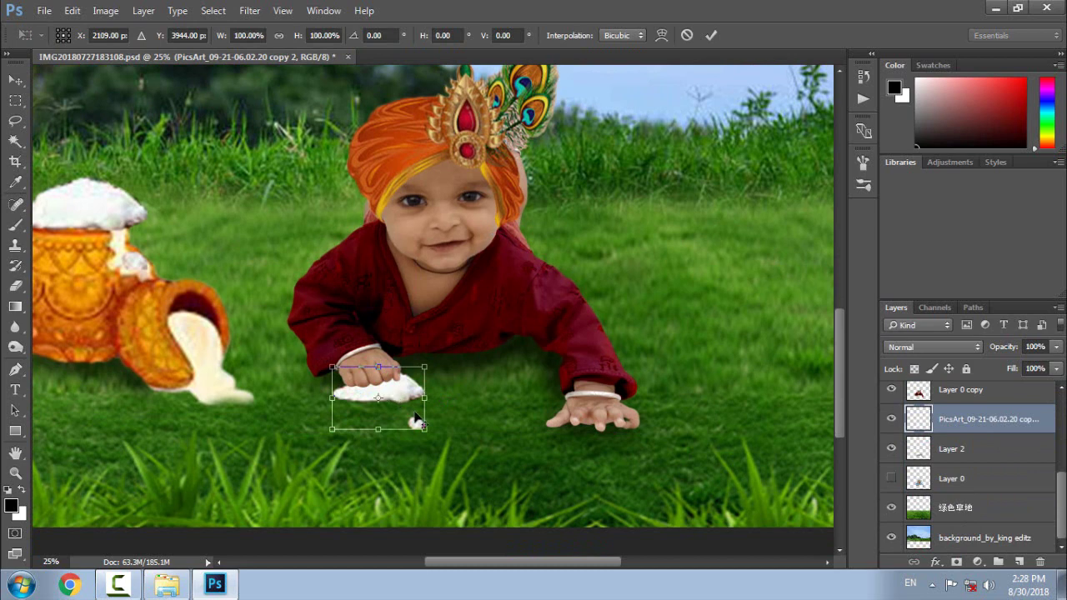
{"action": "left_click_drag", "start_coordinate": [424, 428], "coordinate": [427, 432]}
{"action": "key", "text": "Return"}
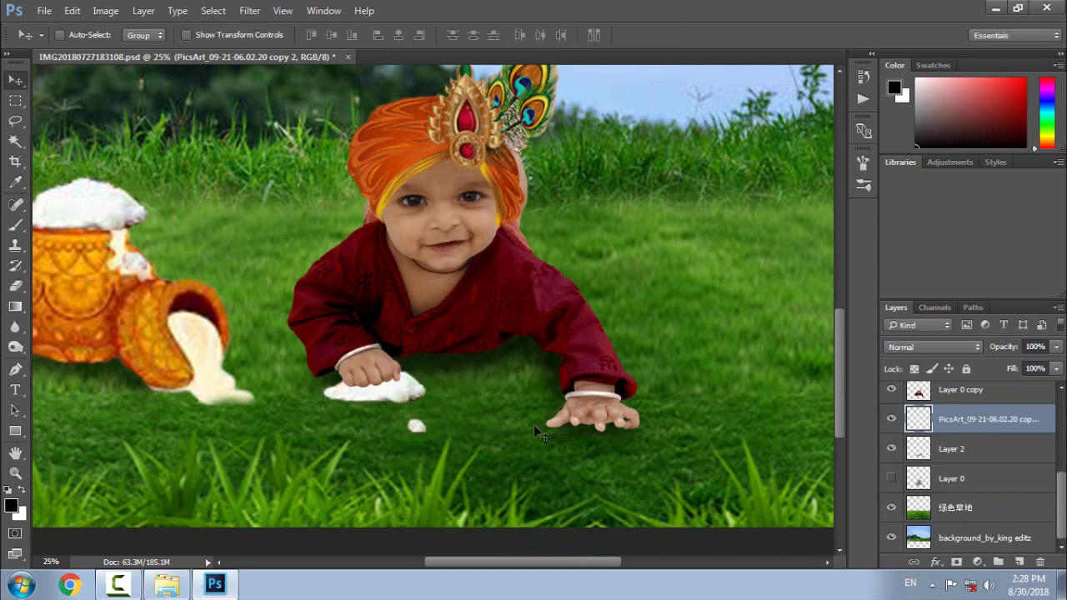
Duplicate the cream to the top of the stack, nudge it onto the hand and erase its edges.
{"action": "key", "text": "ctrl+j"}
{"action": "left_click_drag", "start_coordinate": [959, 454], "coordinate": [959, 421]}
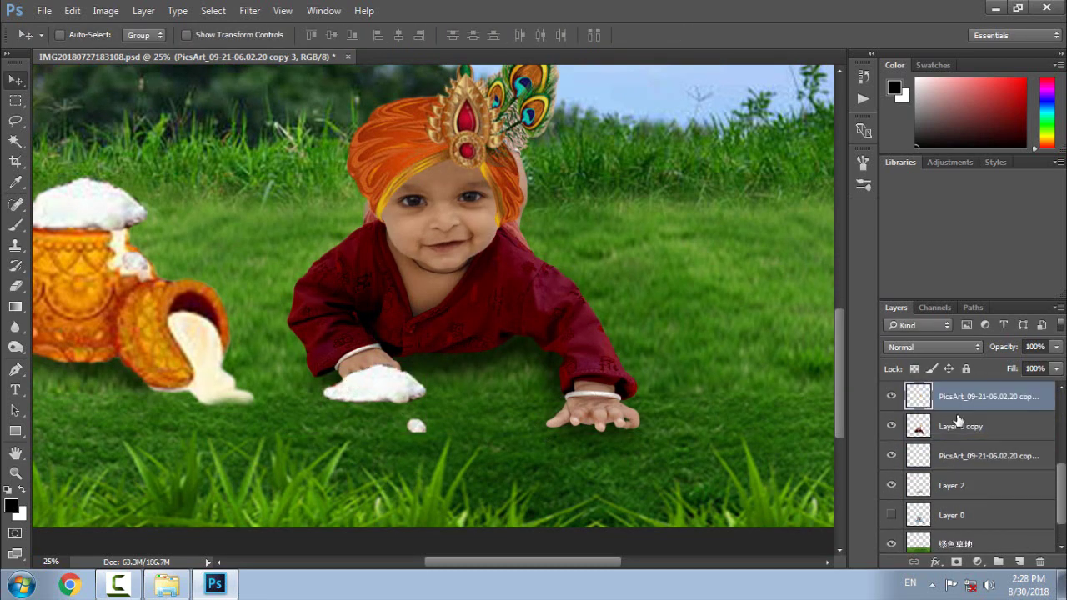
{"action": "left_click_drag", "start_coordinate": [381, 386], "coordinate": [381, 370]}
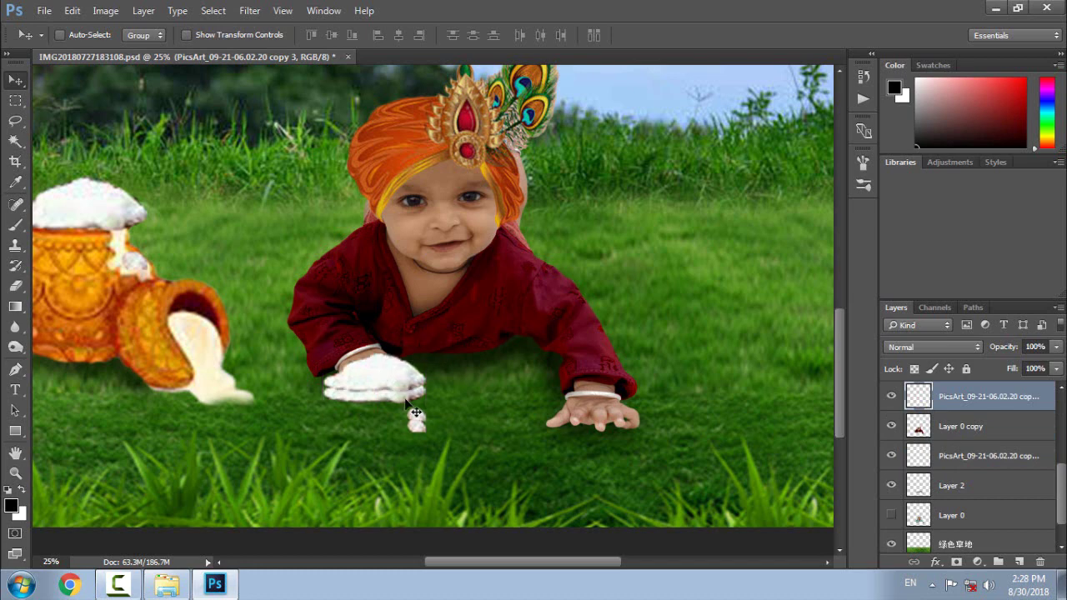
{"action": "key", "text": "ctrl+plus"}
{"action": "key", "text": "e"}
{"action": "mouse_move", "coordinate": [501, 413]}
{"action": "left_mouse_down"}
{"action": "mouse_move", "coordinate": [526, 442]}
{"action": "mouse_move", "coordinate": [381, 393]}
{"action": "mouse_move", "coordinate": [399, 407]}
{"action": "mouse_move", "coordinate": [451, 342]}
{"action": "mouse_move", "coordinate": [525, 351]}
{"action": "mouse_move", "coordinate": [424, 350]}
{"action": "mouse_move", "coordinate": [440, 346]}
{"action": "left_mouse_up"}
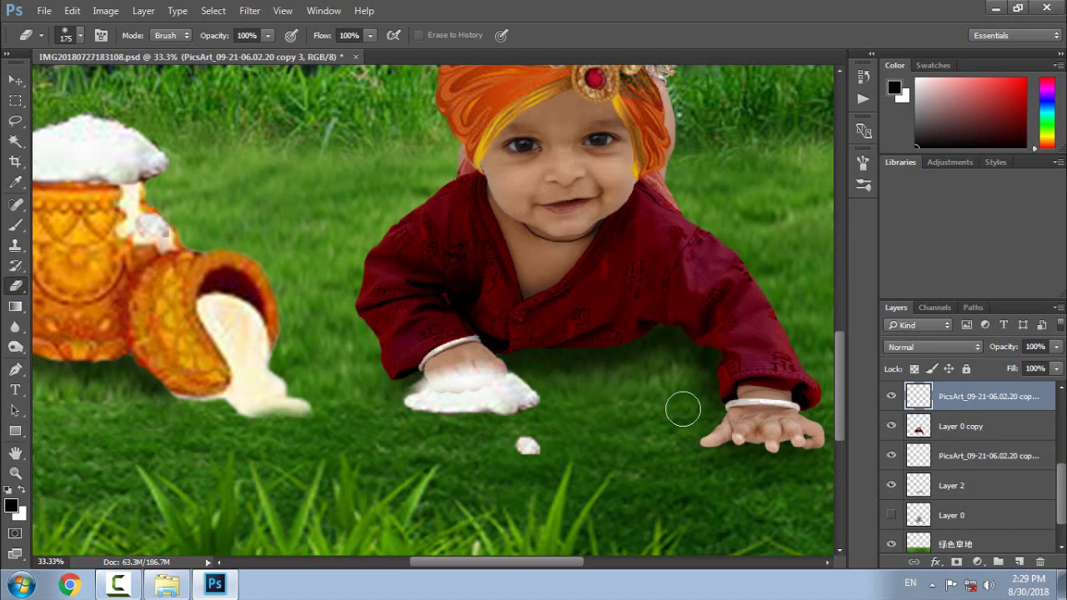
{"action": "key", "text": "ctrl+0"}
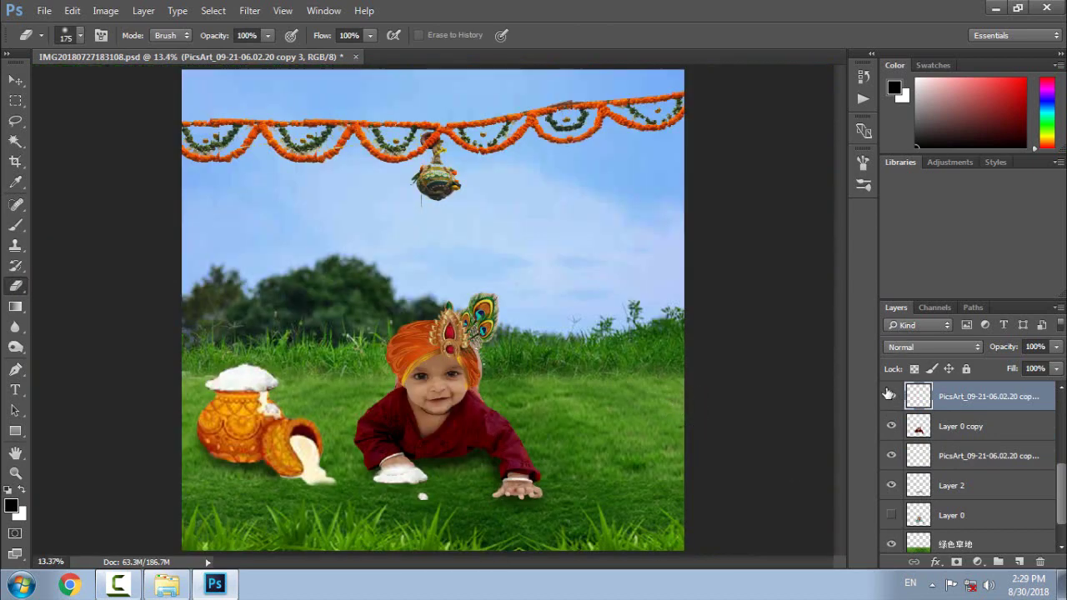
Set the top PicsArt layer to 85% opacity, make it visible and nudge it slightly.
{"action": "left_click_drag", "start_coordinate": [1011, 348], "coordinate": [998, 349]}
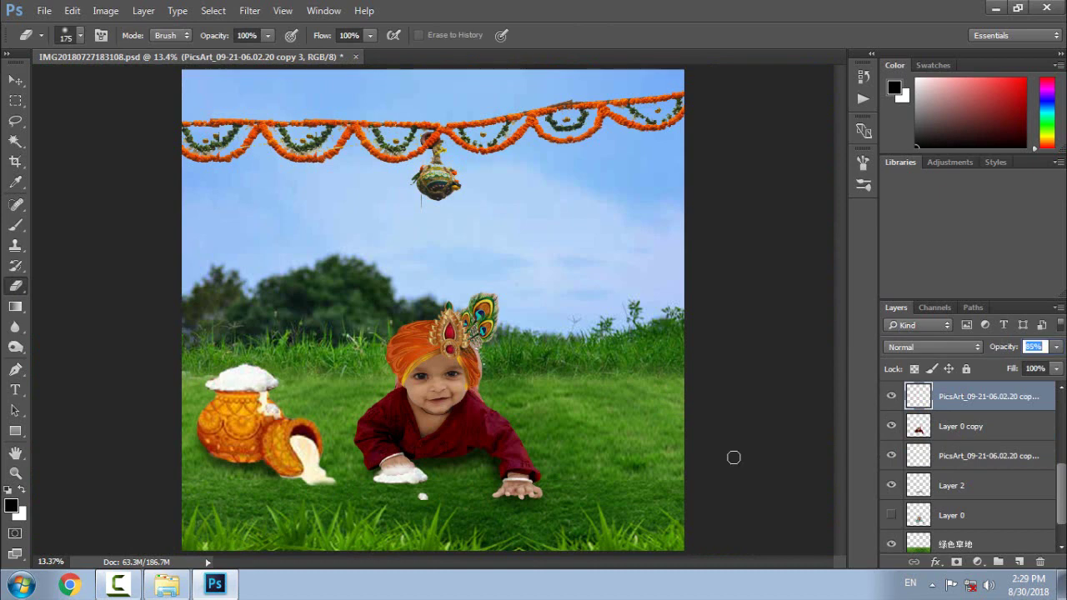
{"action": "key", "text": "ctrl+plus"}
{"action": "key", "text": "ctrl+plus"}
{"action": "scroll", "coordinate": [395, 466], "scroll_direction": "down", "scroll_amount": 5}
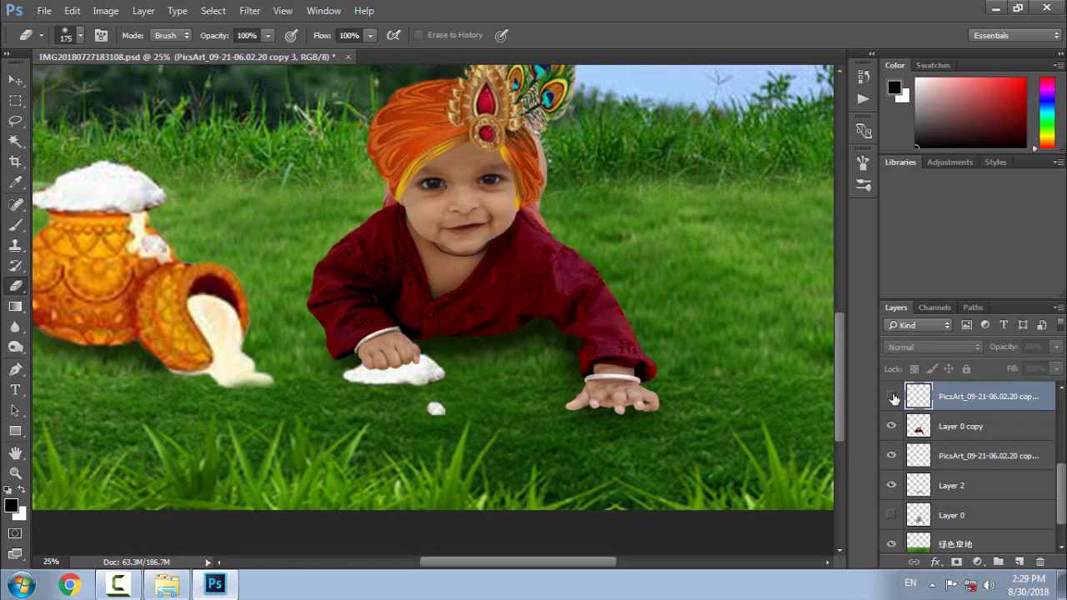
{"action": "left_click", "coordinate": [891, 397]}
{"action": "key", "text": "v"}
{"action": "left_click_drag", "start_coordinate": [392, 375], "coordinate": [400, 373]}
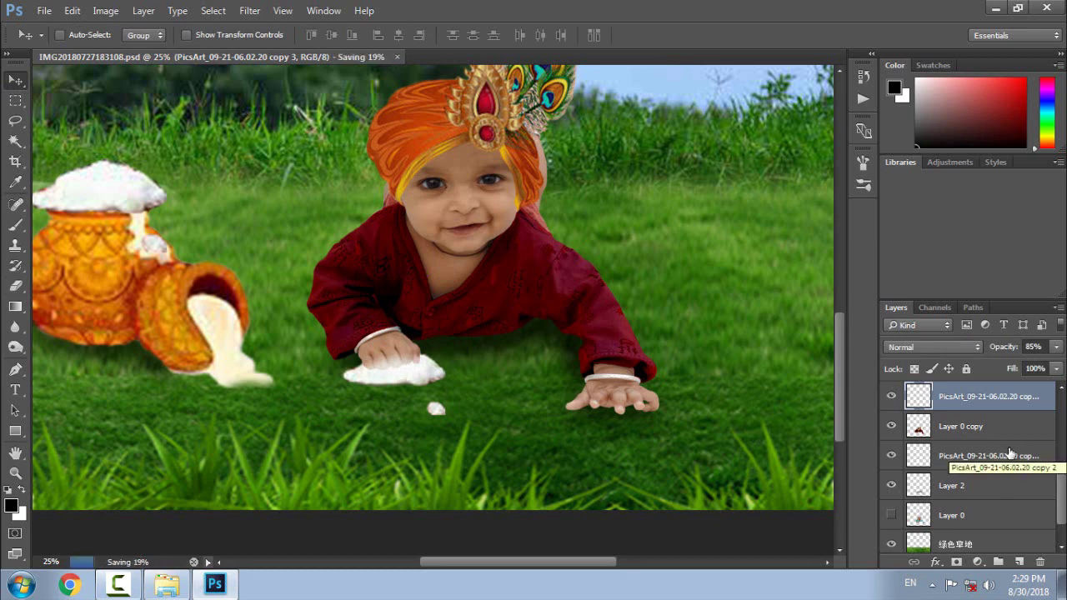
Paste the flute, tilt it to slope down-right and move it under the baby's hand.
{"action": "key", "text": "ctrl+0"}
{"action": "key", "text": "ctrl+v"}
{"action": "mouse_move", "coordinate": [403, 314]}
{"action": "left_mouse_down"}
{"action": "mouse_move", "coordinate": [517, 498]}
{"action": "mouse_move", "coordinate": [543, 498]}
{"action": "mouse_move", "coordinate": [513, 292]}
{"action": "mouse_move", "coordinate": [513, 163]}
{"action": "left_mouse_up"}
{"action": "key", "text": "ctrl+plus"}
{"action": "key", "text": "ctrl+plus"}
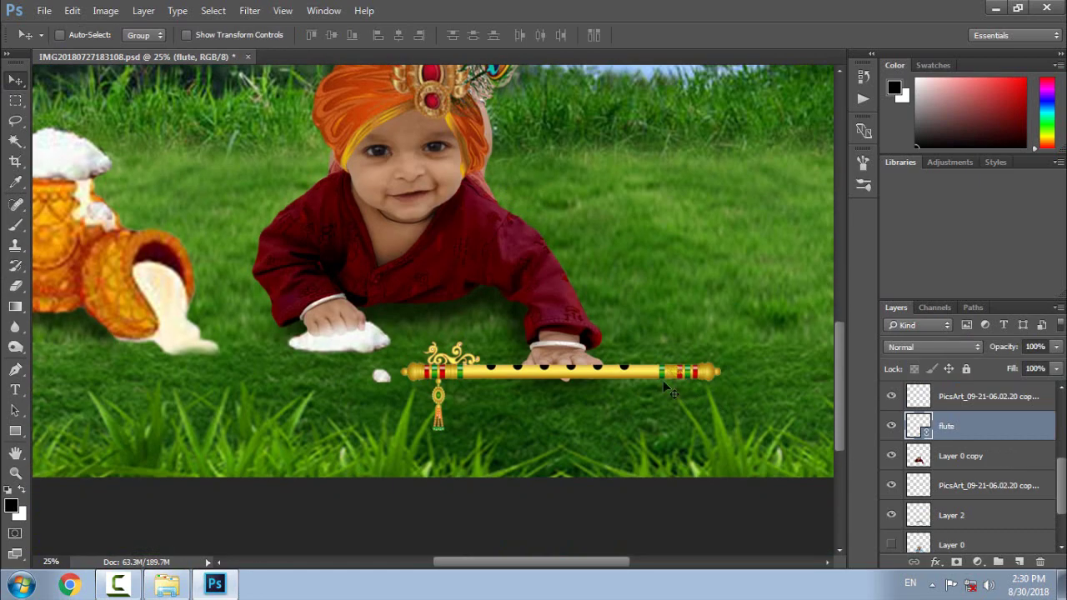
{"action": "key", "text": "ctrl+t"}
{"action": "mouse_move", "coordinate": [748, 318]}
{"action": "left_mouse_down"}
{"action": "mouse_move", "coordinate": [759, 353]}
{"action": "mouse_move", "coordinate": [761, 344]}
{"action": "left_mouse_up"}
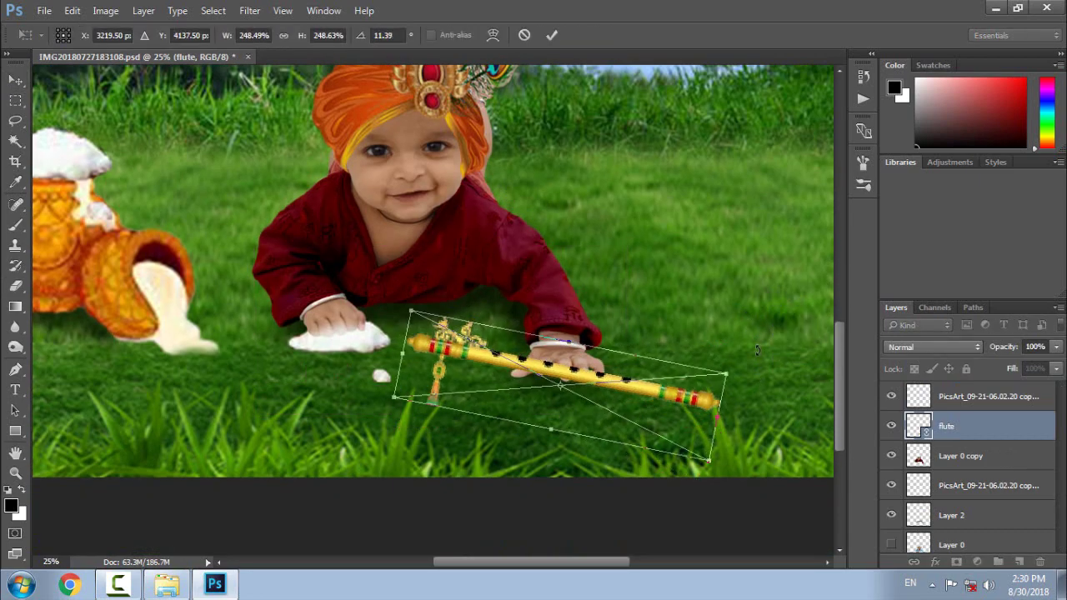
{"action": "key", "text": "Return"}
{"action": "mouse_move", "coordinate": [549, 367]}
{"action": "left_mouse_down"}
{"action": "mouse_move", "coordinate": [531, 375]}
{"action": "mouse_move", "coordinate": [538, 371]}
{"action": "left_mouse_up"}
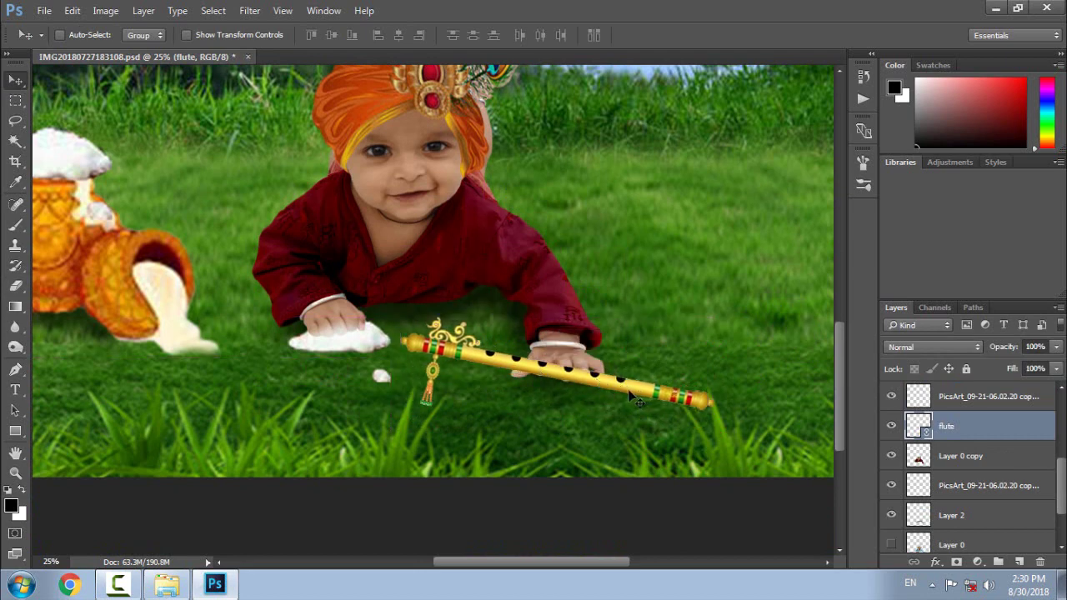
Fine-tune the flute's placement, shifting it slightly left and up under the hand.
{"action": "key", "text": "ctrl+0"}
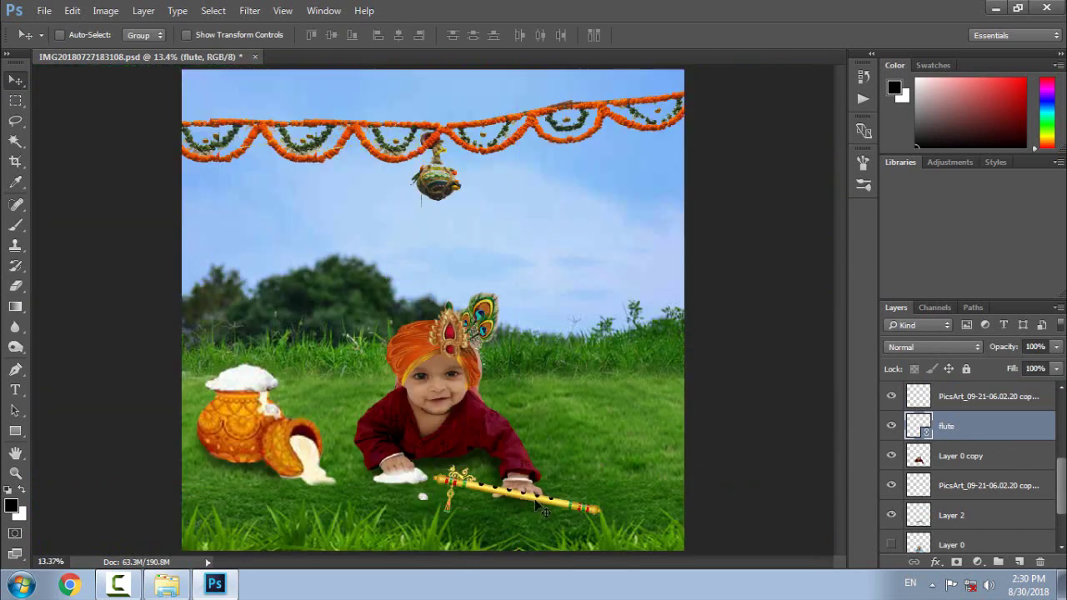
{"action": "left_click_drag", "start_coordinate": [540, 506], "coordinate": [529, 502]}
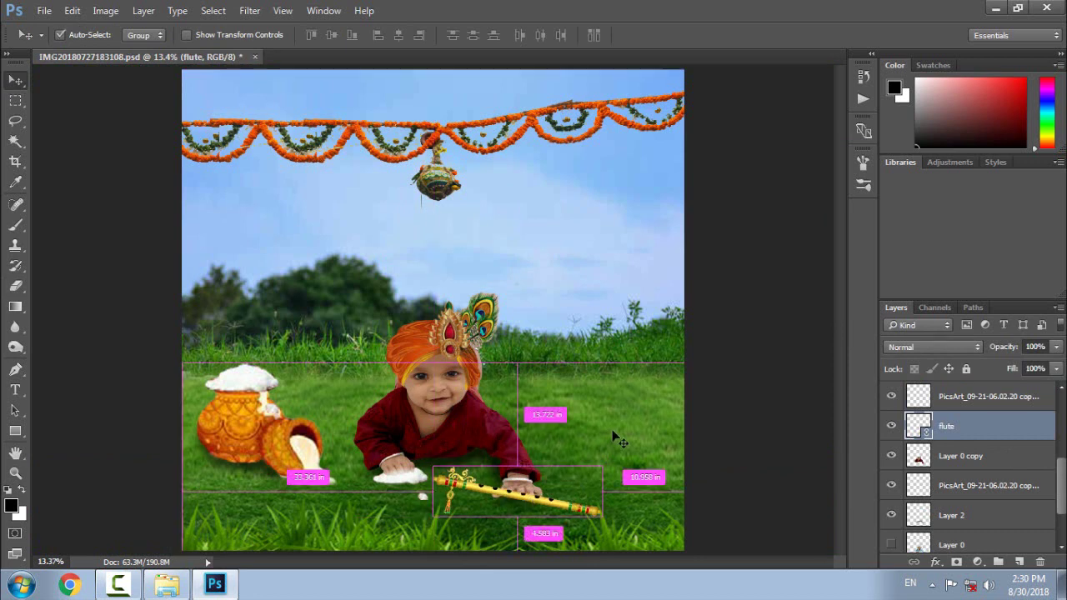
{"action": "key", "text": "ctrl+t"}
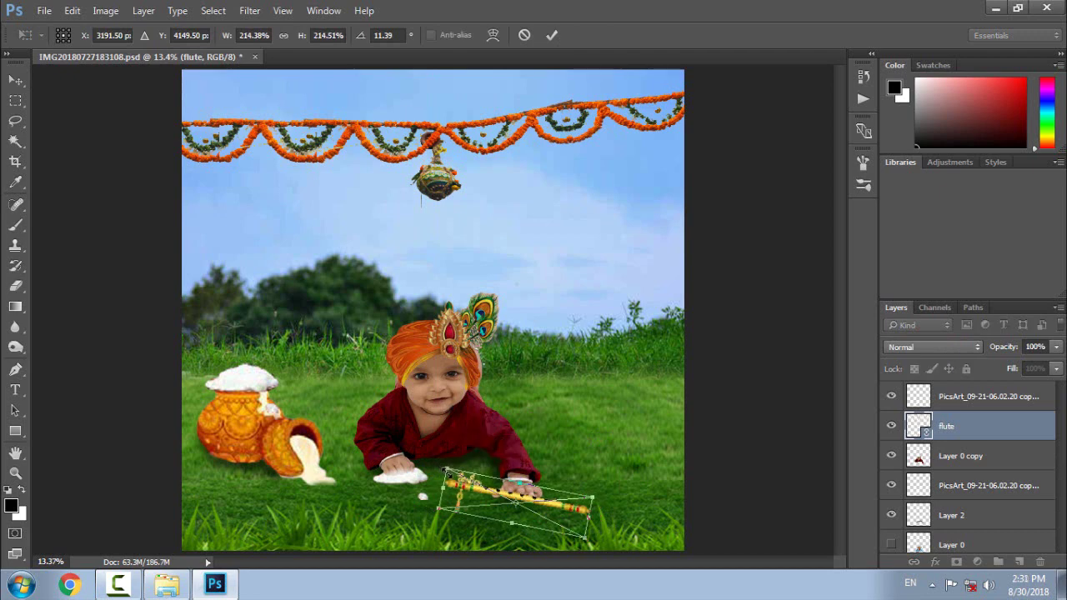
{"action": "key", "text": "Return"}
{"action": "key", "text": "ctrl+plus"}
{"action": "key", "text": "ctrl+plus"}
{"action": "key", "text": "ctrl+plus"}
{"action": "left_click_drag", "start_coordinate": [644, 492], "coordinate": [567, 266]}
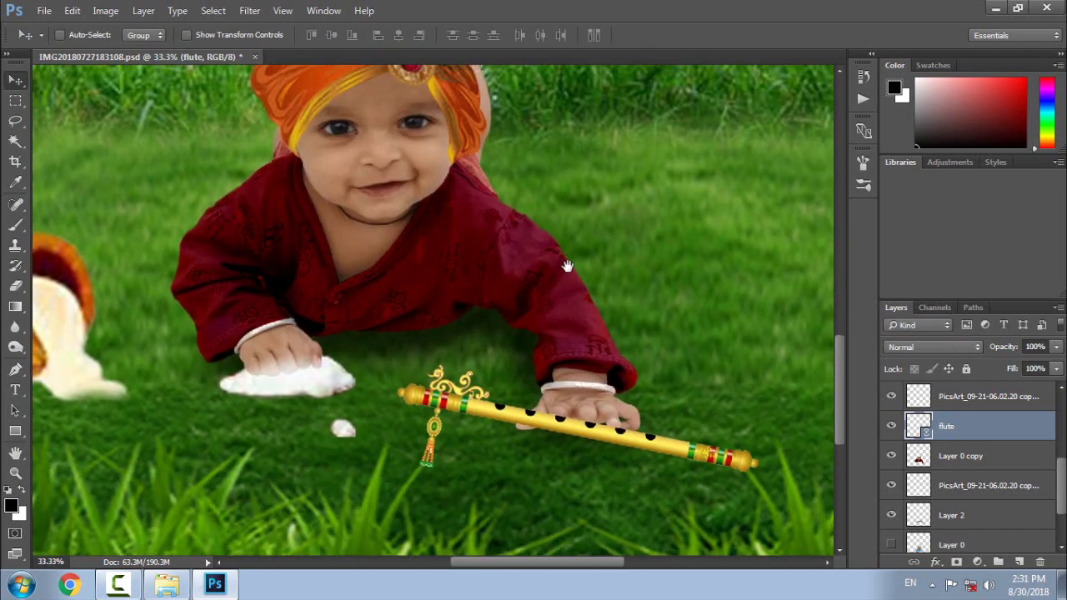
{"action": "left_click_drag", "start_coordinate": [634, 446], "coordinate": [622, 442]}
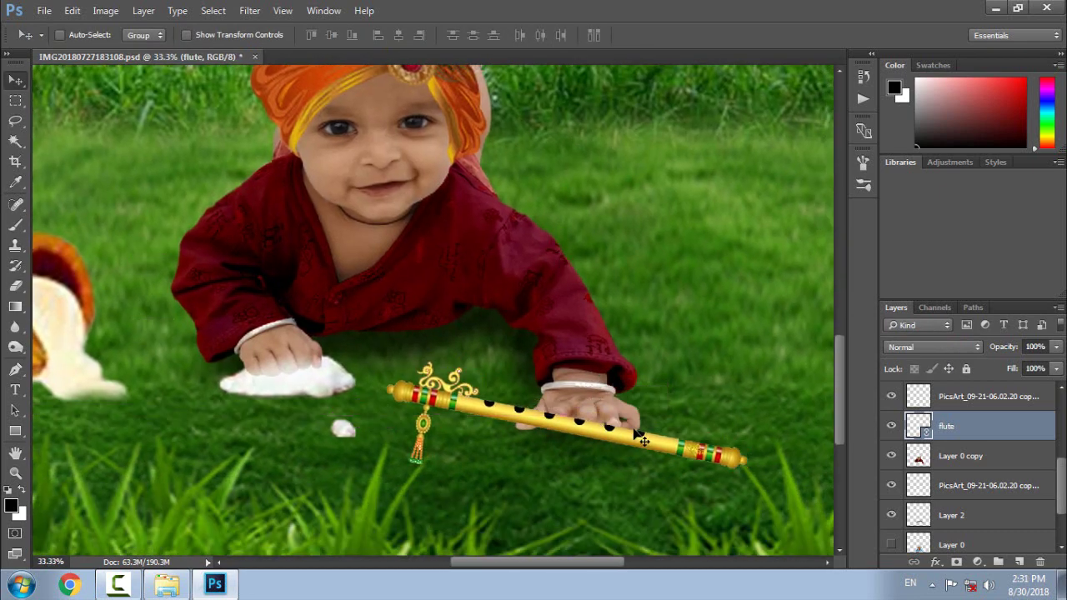
Rasterize the flute layer and lower its opacity to see the fingers through it.
{"action": "right_click", "coordinate": [917, 426]}
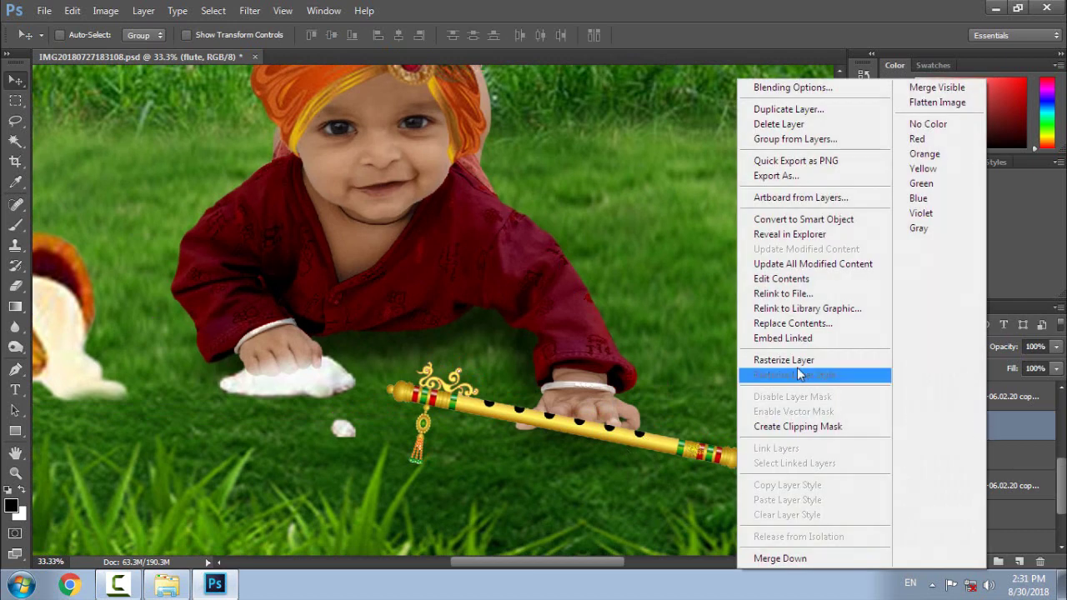
{"action": "left_click", "coordinate": [798, 366]}
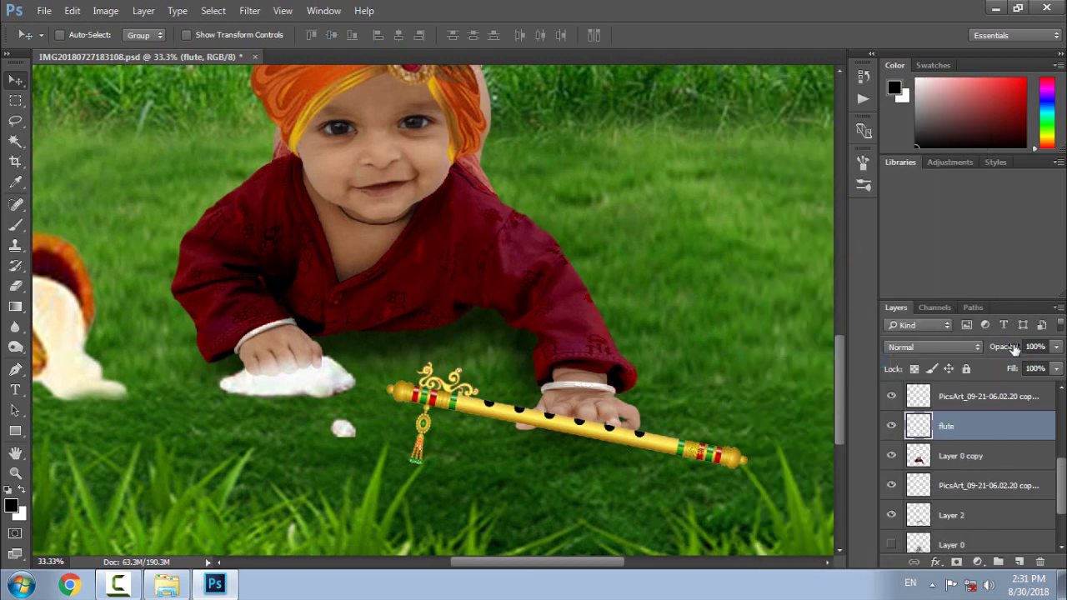
{"action": "mouse_move", "coordinate": [1002, 348]}
{"action": "left_mouse_down"}
{"action": "mouse_move", "coordinate": [988, 354]}
{"action": "mouse_move", "coordinate": [998, 350]}
{"action": "left_mouse_up"}
{"action": "key", "text": "ctrl+1"}
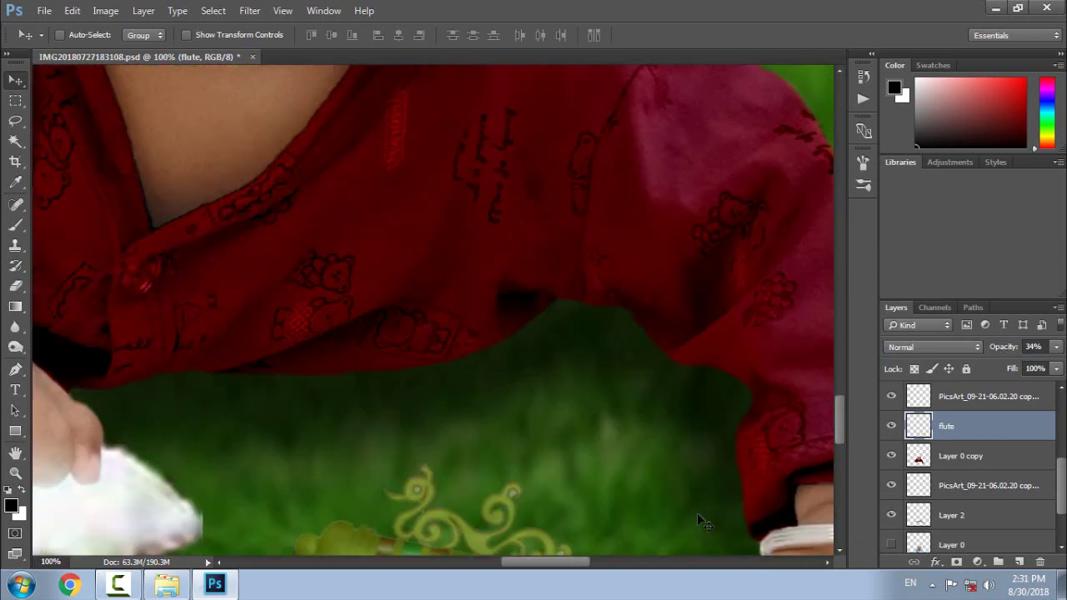
{"action": "mouse_move", "coordinate": [698, 519]}
{"action": "left_mouse_down"}
{"action": "mouse_move", "coordinate": [631, 292]}
{"action": "mouse_move", "coordinate": [422, 274]}
{"action": "mouse_move", "coordinate": [69, 326]}
{"action": "left_mouse_up"}
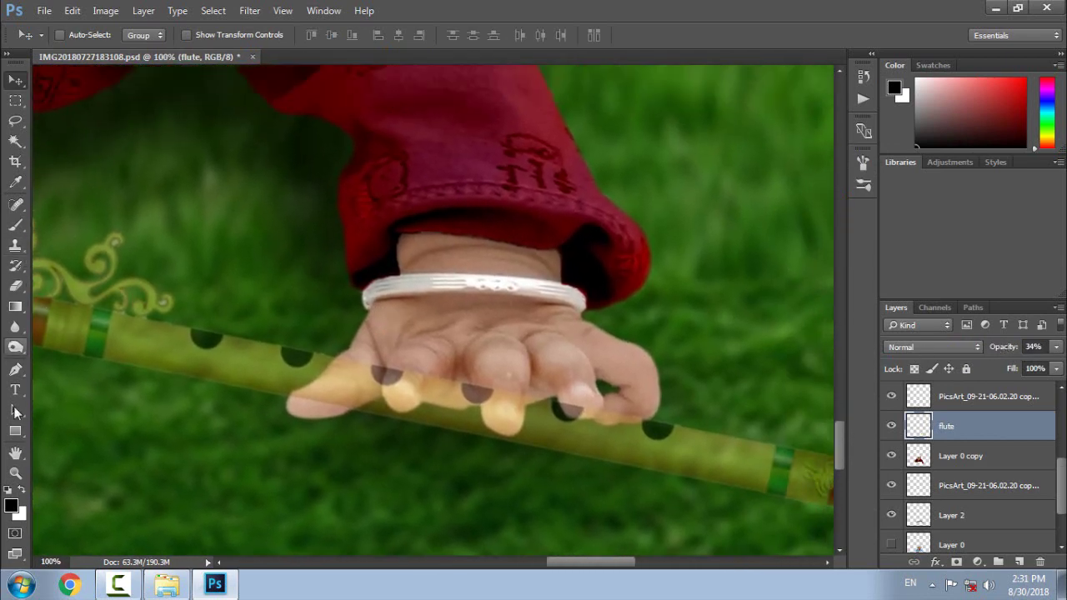
Trace a Pen path around the baby's fingertips over the flute holes.
{"action": "left_click", "coordinate": [15, 370]}
{"action": "key", "text": "ctrl+plus"}
{"action": "key", "text": "ctrl+plus"}
{"action": "left_click_drag", "start_coordinate": [353, 510], "coordinate": [359, 286]}
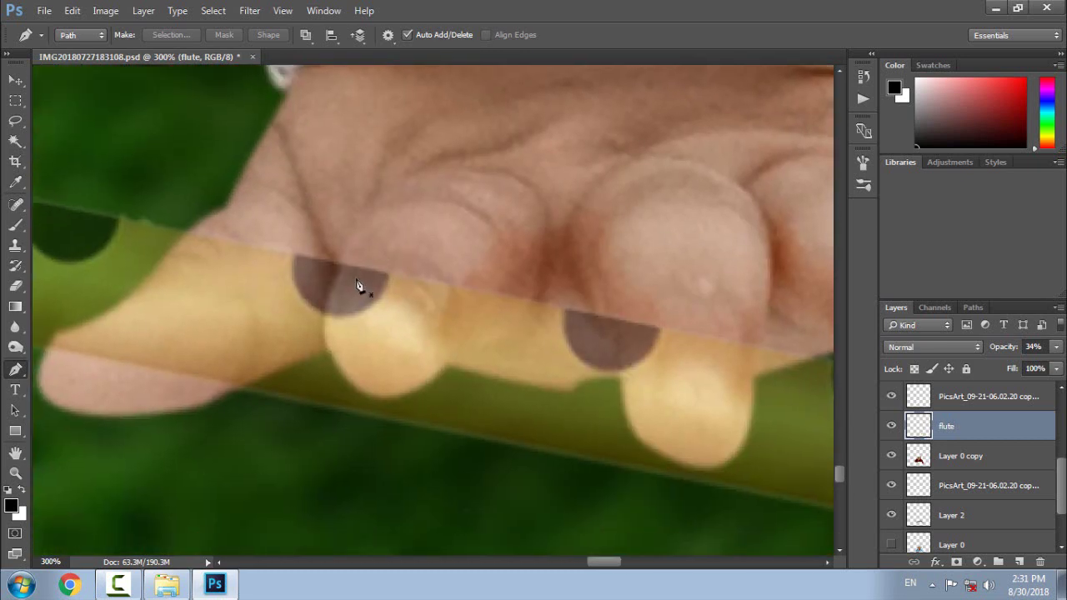
{"action": "left_click", "coordinate": [343, 263]}
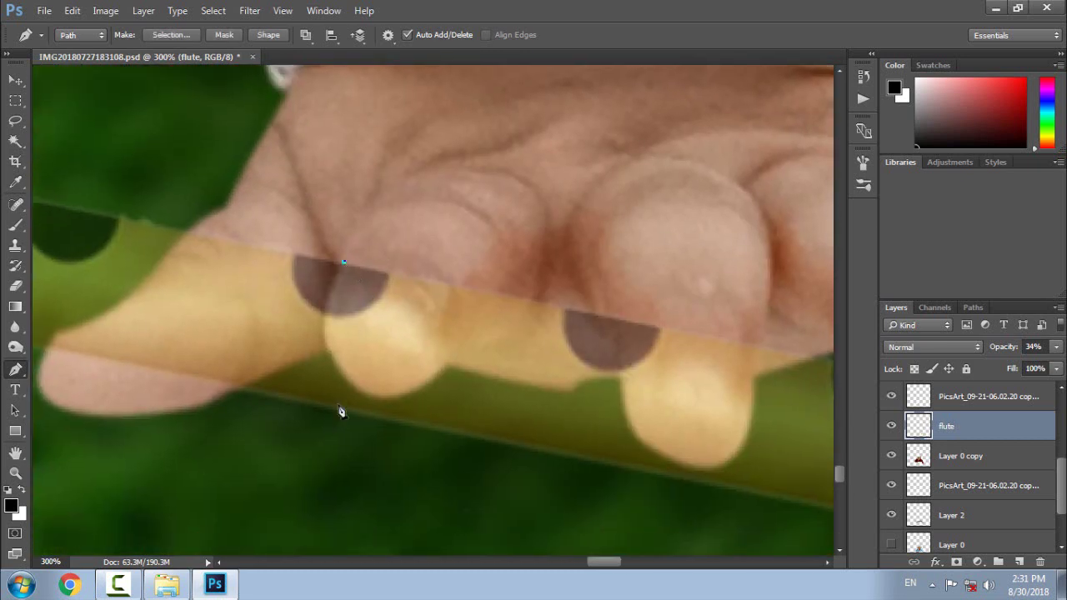
{"action": "left_click", "coordinate": [445, 364]}
{"action": "left_click", "coordinate": [534, 294]}
{"action": "left_click_drag", "start_coordinate": [539, 303], "coordinate": [452, 270]}
{"action": "left_click", "coordinate": [532, 281]}
{"action": "left_click", "coordinate": [543, 386]}
{"action": "left_click_drag", "start_coordinate": [644, 414], "coordinate": [680, 367]}
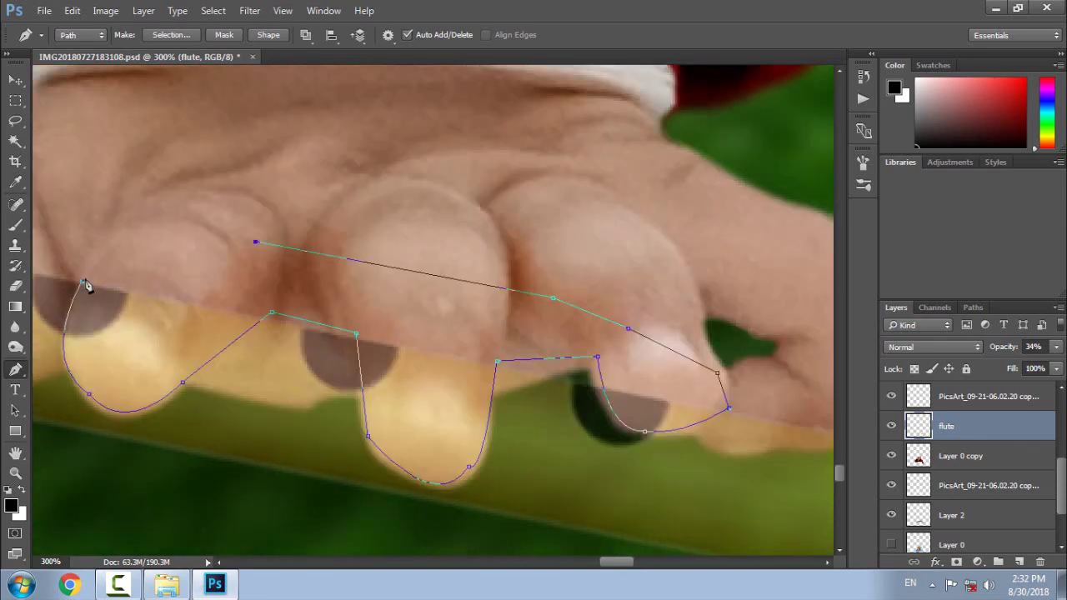
Turn the fingertip path into a selection and restore the flute to 100% opacity.
{"action": "right_click", "coordinate": [155, 205]}
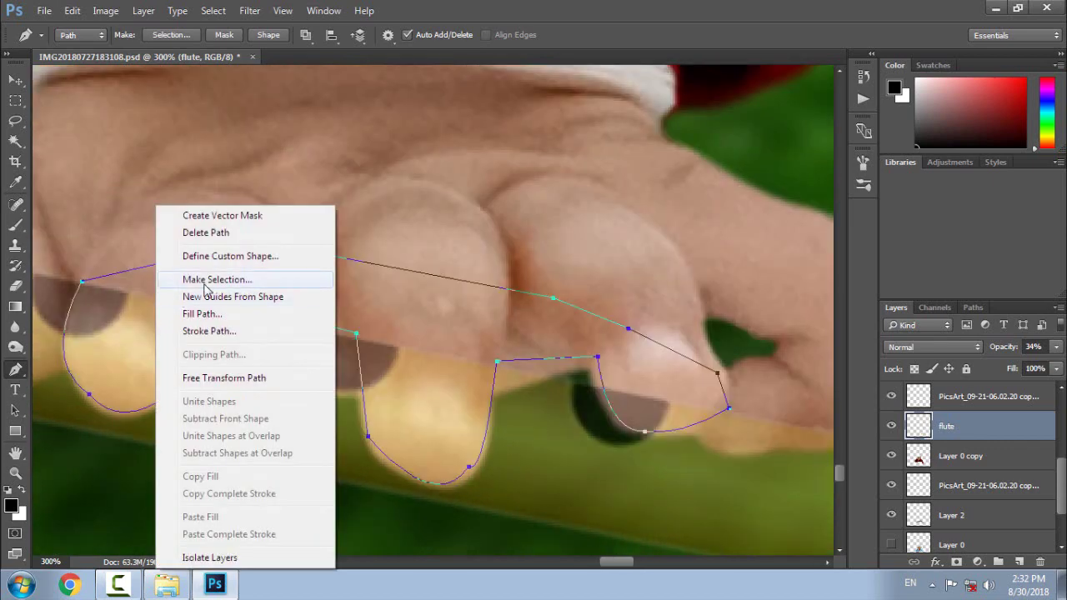
{"action": "left_click", "coordinate": [217, 278]}
{"action": "left_click", "coordinate": [615, 161]}
{"action": "key", "text": "ctrl+0"}
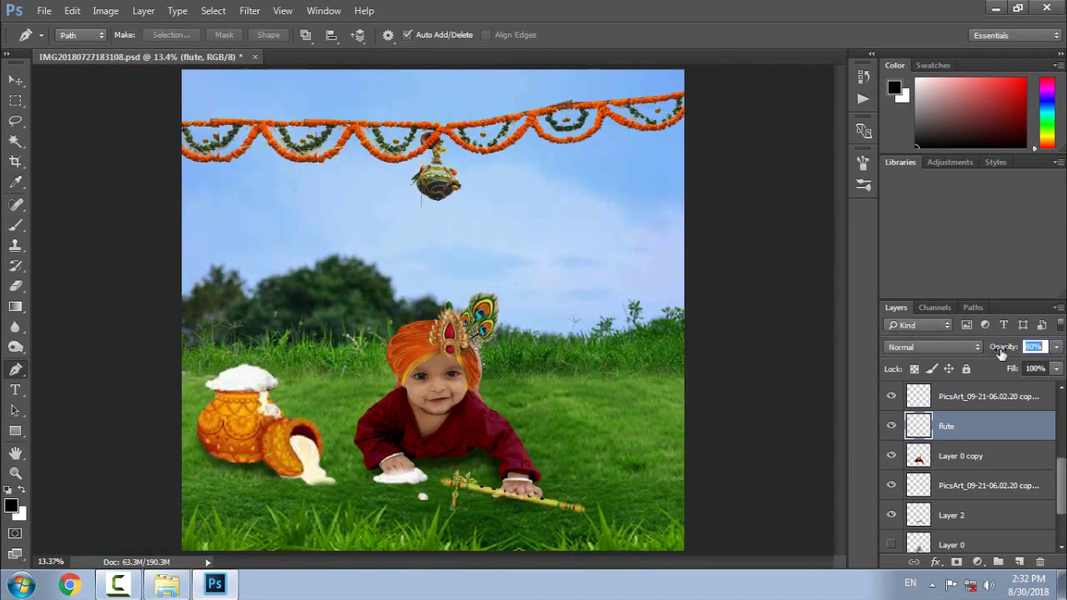
{"action": "left_click_drag", "start_coordinate": [1000, 350], "coordinate": [1003, 352]}
{"action": "key", "text": "ctrl+plus"}
{"action": "key", "text": "ctrl+plus"}
{"action": "key", "text": "ctrl+plus"}
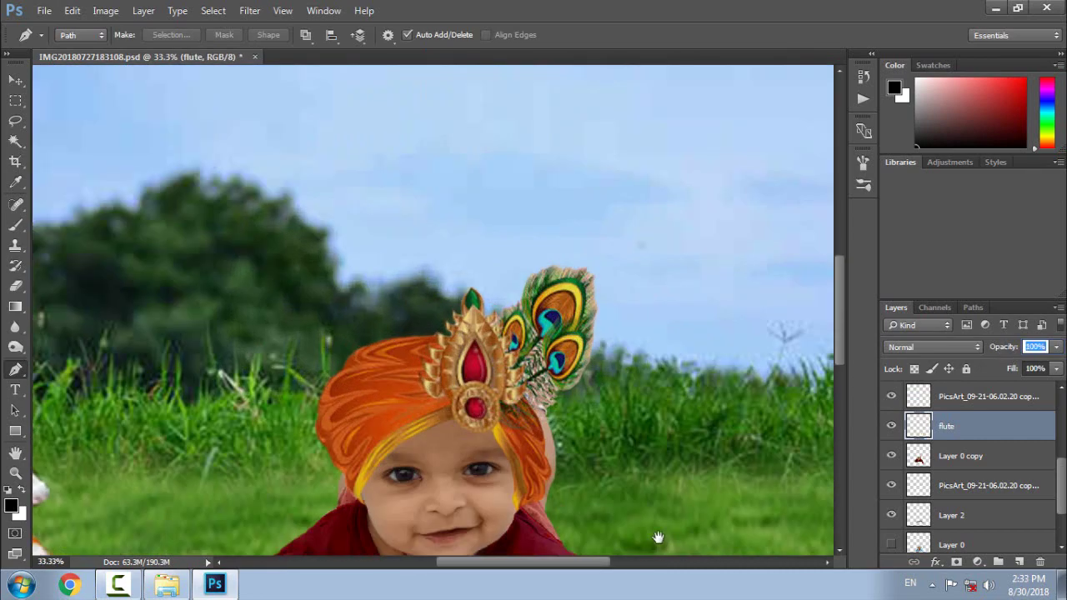
{"action": "left_click_drag", "start_coordinate": [659, 538], "coordinate": [647, 249]}
{"action": "key", "text": "ctrl+0"}
Save the document and merge all visible layers into a new top layer.
{"action": "key", "text": "ctrl+s"}
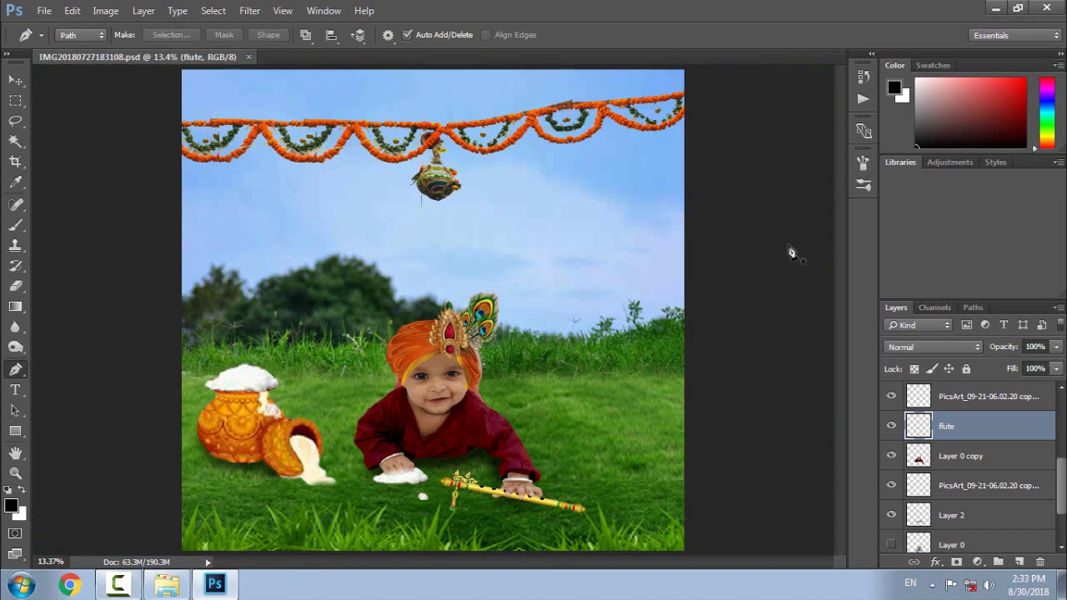
{"action": "scroll", "coordinate": [1031, 416], "scroll_direction": "up", "scroll_amount": 5}
{"action": "key", "text": "v"}
{"action": "key", "text": "ctrl+shift+alt+e"}
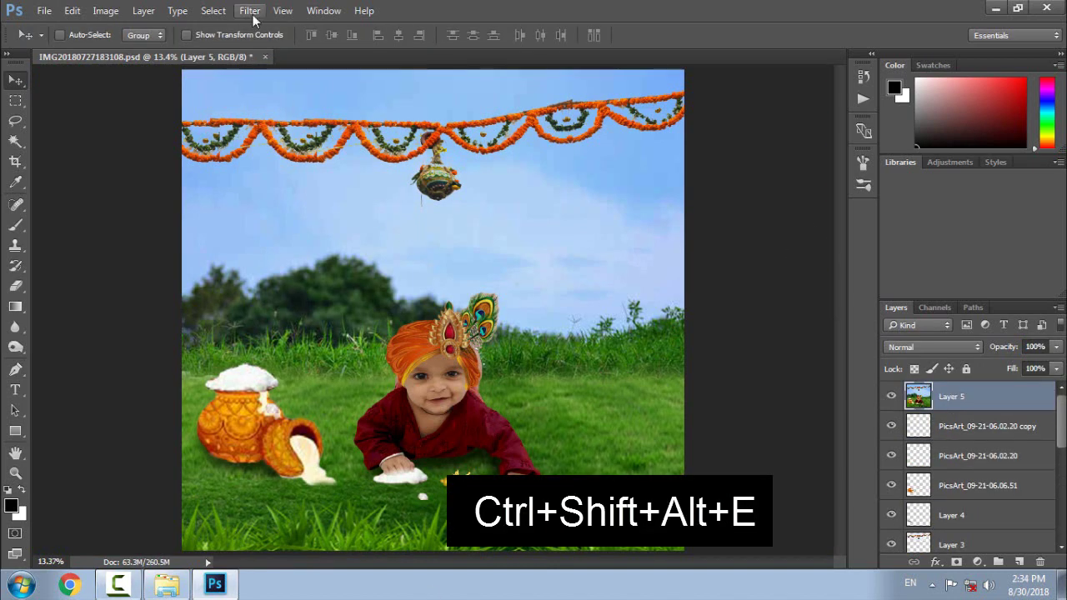
In Camera Raw Filter set exposure +0.15, contrast -11, blacks -9, clarity +4 and vibrance +39.
{"action": "left_click", "coordinate": [250, 11]}
{"action": "left_click", "coordinate": [321, 102]}
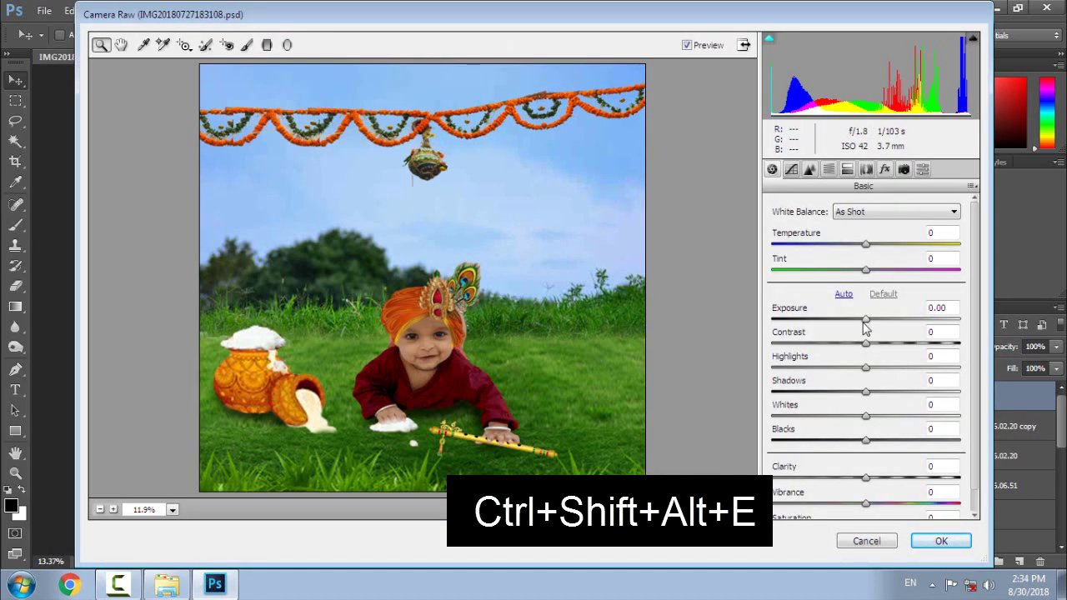
{"action": "mouse_move", "coordinate": [865, 320]}
{"action": "left_mouse_down"}
{"action": "mouse_move", "coordinate": [889, 348]}
{"action": "mouse_move", "coordinate": [905, 348]}
{"action": "mouse_move", "coordinate": [826, 350]}
{"action": "mouse_move", "coordinate": [922, 375]}
{"action": "mouse_move", "coordinate": [779, 364]}
{"action": "mouse_move", "coordinate": [888, 369]}
{"action": "mouse_move", "coordinate": [900, 398]}
{"action": "mouse_move", "coordinate": [950, 398]}
{"action": "mouse_move", "coordinate": [877, 402]}
{"action": "mouse_move", "coordinate": [887, 374]}
{"action": "mouse_move", "coordinate": [879, 374]}
{"action": "left_mouse_up"}
{"action": "mouse_move", "coordinate": [865, 416]}
{"action": "left_mouse_down"}
{"action": "mouse_move", "coordinate": [886, 445]}
{"action": "mouse_move", "coordinate": [819, 439]}
{"action": "mouse_move", "coordinate": [859, 442]}
{"action": "left_mouse_up"}
{"action": "mouse_move", "coordinate": [865, 479]}
{"action": "left_mouse_down"}
{"action": "mouse_move", "coordinate": [985, 491]}
{"action": "mouse_move", "coordinate": [904, 484]}
{"action": "left_mouse_up"}
{"action": "scroll", "coordinate": [886, 488], "scroll_direction": "down", "scroll_amount": 1}
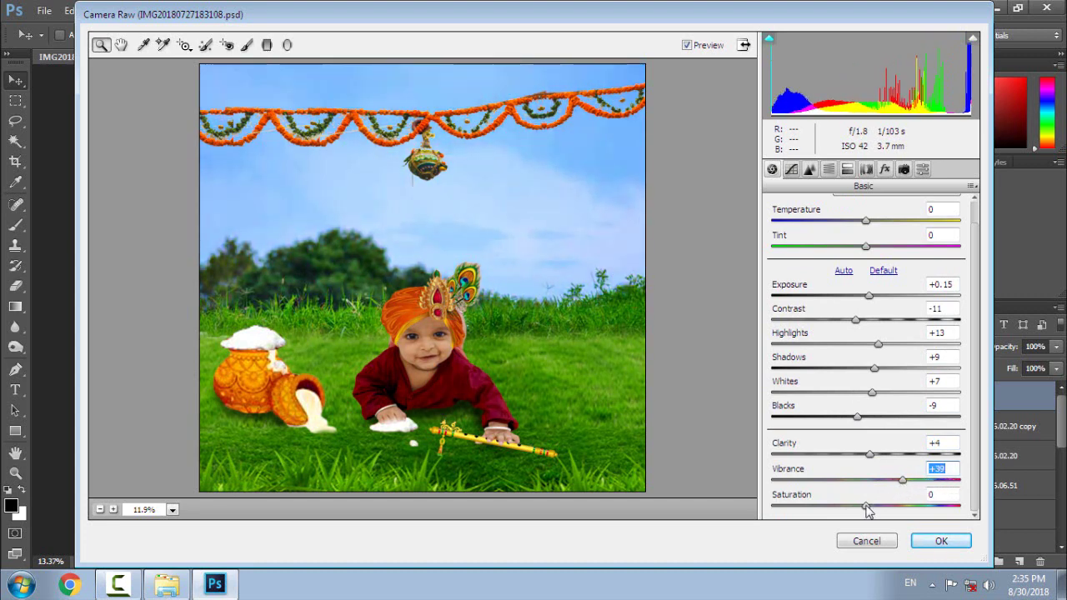
{"action": "left_click", "coordinate": [880, 508]}
Add sharpening in Detail and brighten the oranges' luminance in HSL.
{"action": "left_click", "coordinate": [807, 169]}
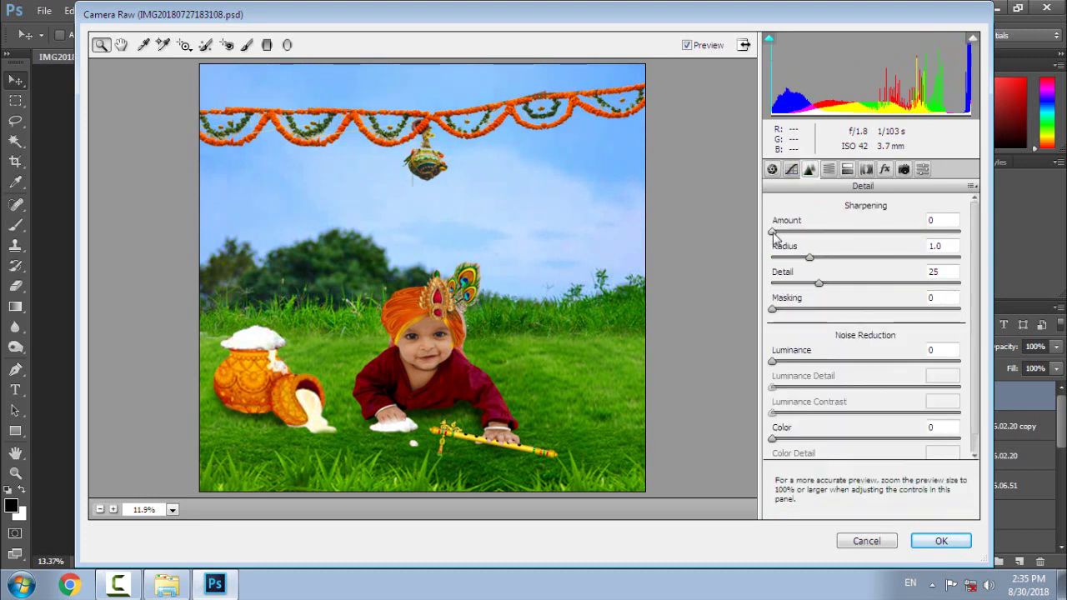
{"action": "left_click_drag", "start_coordinate": [773, 231], "coordinate": [815, 231]}
{"action": "left_click", "coordinate": [829, 170]}
{"action": "left_click", "coordinate": [865, 229]}
{"action": "mouse_move", "coordinate": [871, 305]}
{"action": "left_mouse_down"}
{"action": "mouse_move", "coordinate": [898, 305]}
{"action": "mouse_move", "coordinate": [886, 312]}
{"action": "mouse_move", "coordinate": [941, 286]}
{"action": "mouse_move", "coordinate": [836, 289]}
{"action": "mouse_move", "coordinate": [963, 308]}
{"action": "mouse_move", "coordinate": [905, 305]}
{"action": "mouse_move", "coordinate": [908, 336]}
{"action": "mouse_move", "coordinate": [977, 341]}
{"action": "mouse_move", "coordinate": [853, 327]}
{"action": "mouse_move", "coordinate": [916, 333]}
{"action": "mouse_move", "coordinate": [932, 372]}
{"action": "mouse_move", "coordinate": [963, 377]}
{"action": "mouse_move", "coordinate": [801, 348]}
{"action": "mouse_move", "coordinate": [924, 371]}
{"action": "mouse_move", "coordinate": [851, 367]}
{"action": "mouse_move", "coordinate": [870, 375]}
{"action": "mouse_move", "coordinate": [852, 385]}
{"action": "mouse_move", "coordinate": [868, 368]}
{"action": "mouse_move", "coordinate": [957, 372]}
{"action": "mouse_move", "coordinate": [898, 396]}
{"action": "mouse_move", "coordinate": [838, 395]}
{"action": "mouse_move", "coordinate": [919, 395]}
{"action": "mouse_move", "coordinate": [959, 422]}
{"action": "mouse_move", "coordinate": [806, 428]}
{"action": "mouse_move", "coordinate": [921, 431]}
{"action": "mouse_move", "coordinate": [899, 437]}
{"action": "mouse_move", "coordinate": [937, 461]}
{"action": "left_mouse_up"}
{"action": "left_click", "coordinate": [816, 233]}
Shift the yellows' hue in HSL, leaving the reds hue at zero.
{"action": "left_click", "coordinate": [778, 228]}
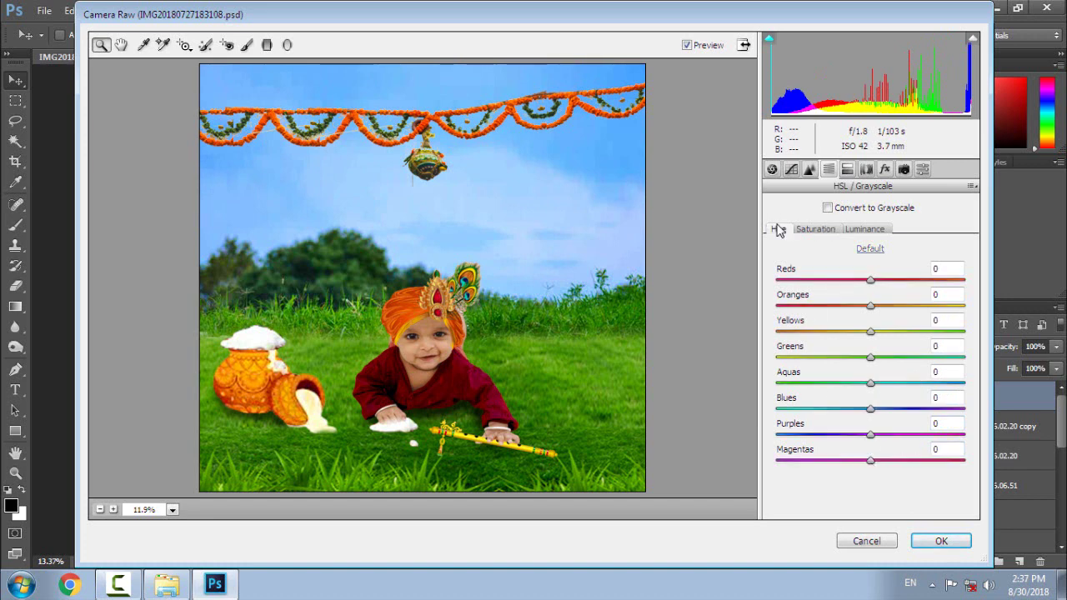
{"action": "mouse_move", "coordinate": [873, 280]}
{"action": "left_mouse_down"}
{"action": "mouse_move", "coordinate": [918, 280]}
{"action": "mouse_move", "coordinate": [786, 280]}
{"action": "mouse_move", "coordinate": [887, 280]}
{"action": "left_mouse_up"}
{"action": "double_click", "coordinate": [887, 280]}
{"action": "mouse_move", "coordinate": [871, 332]}
{"action": "left_mouse_down"}
{"action": "mouse_move", "coordinate": [786, 333]}
{"action": "mouse_move", "coordinate": [988, 352]}
{"action": "mouse_move", "coordinate": [787, 345]}
{"action": "mouse_move", "coordinate": [810, 348]}
{"action": "mouse_move", "coordinate": [767, 331]}
{"action": "mouse_move", "coordinate": [818, 338]}
{"action": "mouse_move", "coordinate": [810, 361]}
{"action": "mouse_move", "coordinate": [831, 368]}
{"action": "mouse_move", "coordinate": [913, 360]}
{"action": "mouse_move", "coordinate": [951, 376]}
{"action": "mouse_move", "coordinate": [771, 365]}
{"action": "mouse_move", "coordinate": [841, 376]}
{"action": "mouse_move", "coordinate": [857, 359]}
{"action": "mouse_move", "coordinate": [876, 364]}
{"action": "mouse_move", "coordinate": [816, 380]}
{"action": "mouse_move", "coordinate": [886, 389]}
{"action": "mouse_move", "coordinate": [798, 412]}
{"action": "mouse_move", "coordinate": [930, 438]}
{"action": "mouse_move", "coordinate": [985, 423]}
{"action": "mouse_move", "coordinate": [769, 436]}
{"action": "mouse_move", "coordinate": [879, 438]}
{"action": "mouse_move", "coordinate": [848, 437]}
{"action": "left_mouse_up"}
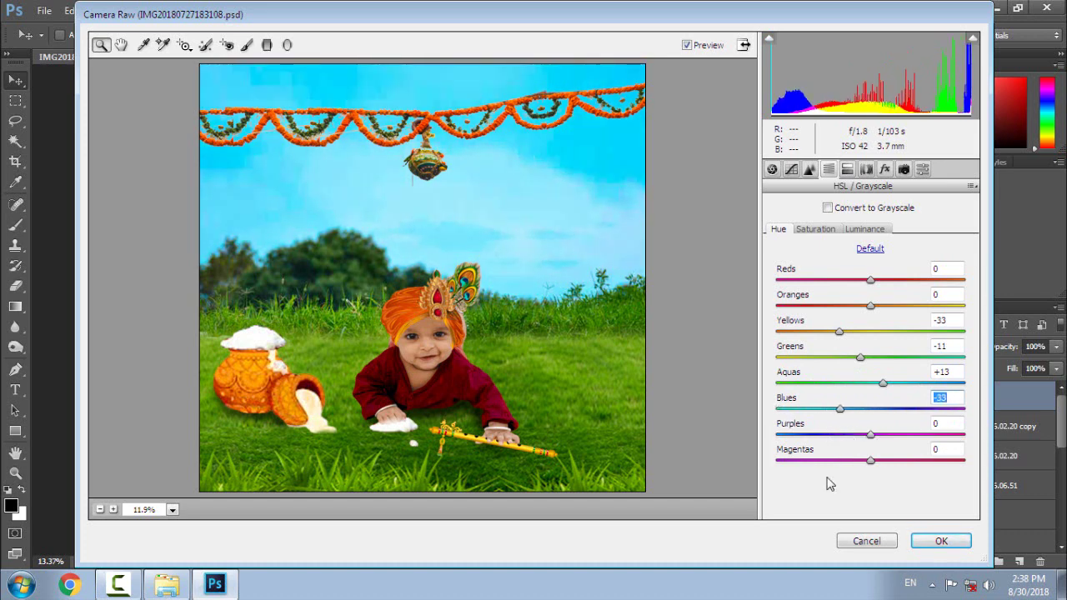
Add a -33 post-crop vignette in Effects and apply the Camera Raw adjustments.
{"action": "left_click", "coordinate": [847, 169]}
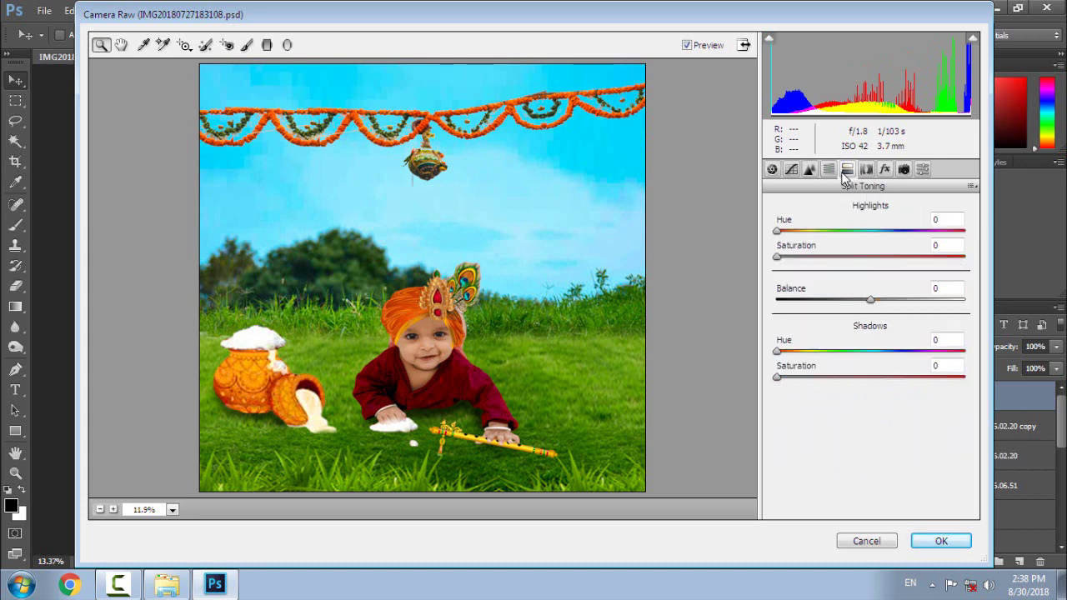
{"action": "left_click", "coordinate": [866, 169]}
{"action": "left_click", "coordinate": [885, 169]}
{"action": "left_click_drag", "start_coordinate": [870, 374], "coordinate": [850, 381]}
{"action": "left_click", "coordinate": [940, 542]}
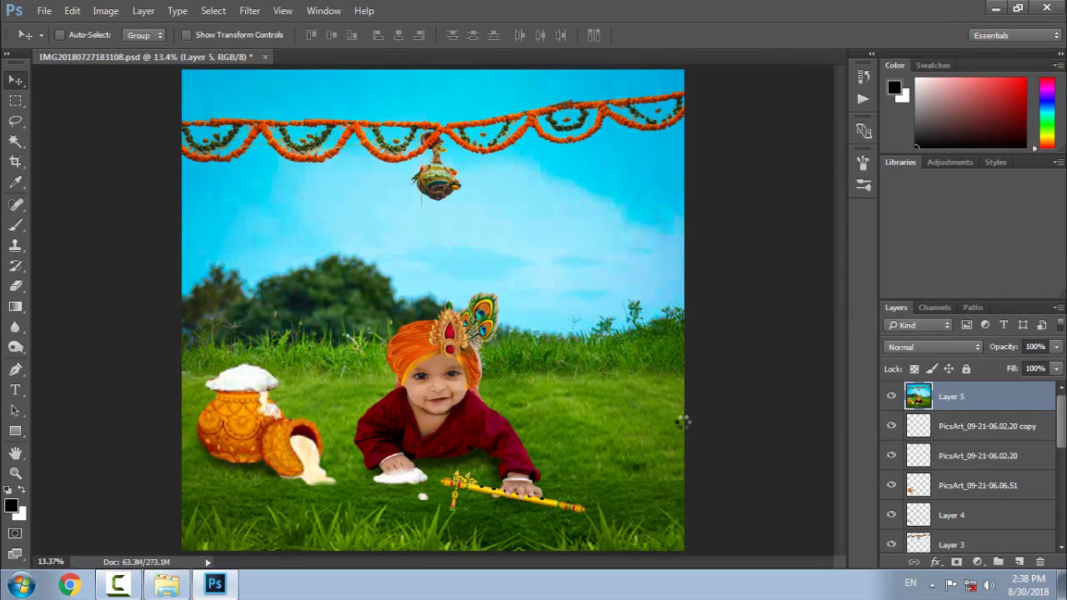
Save, apply Color Efex Pro 4 Tonal Contrast as a 45% layer, and merge it into Layer 5.
{"action": "key", "text": "ctrl+s"}
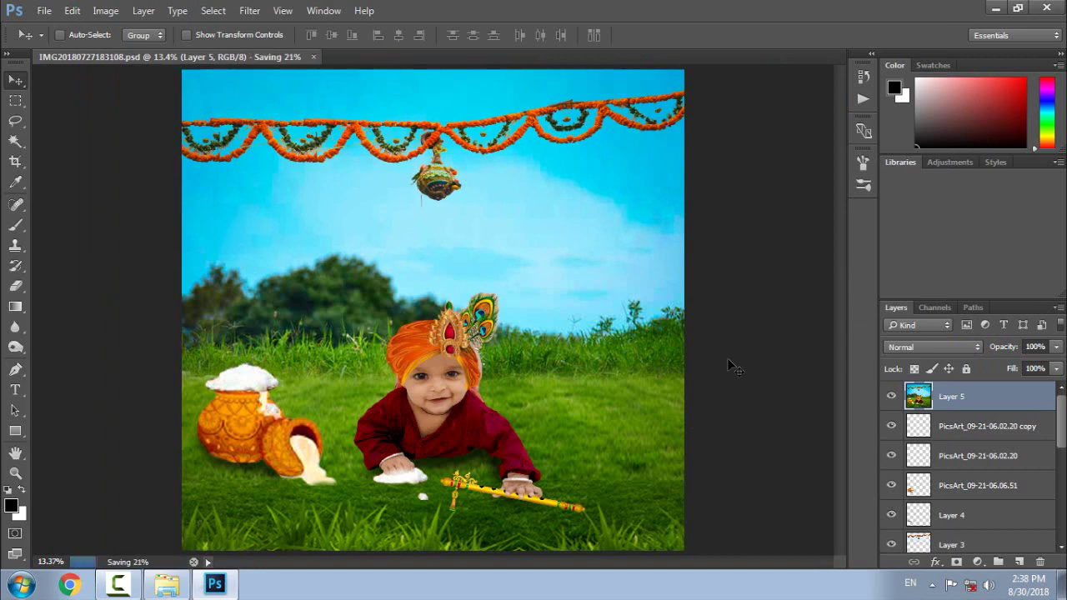
{"action": "left_click", "coordinate": [213, 10]}
{"action": "mouse_move", "coordinate": [277, 354]}
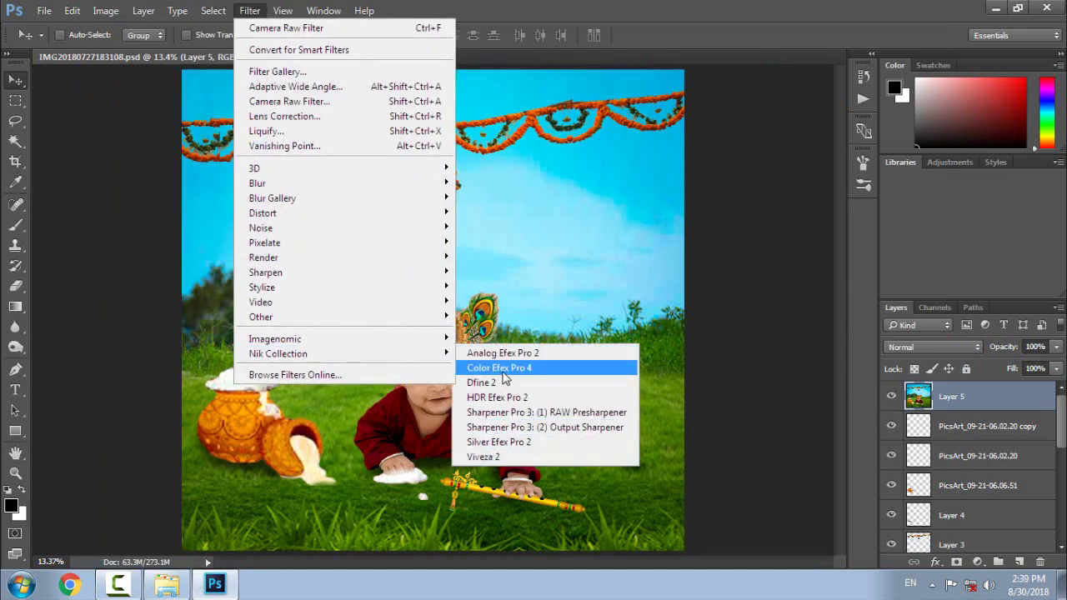
{"action": "left_click", "coordinate": [502, 371]}
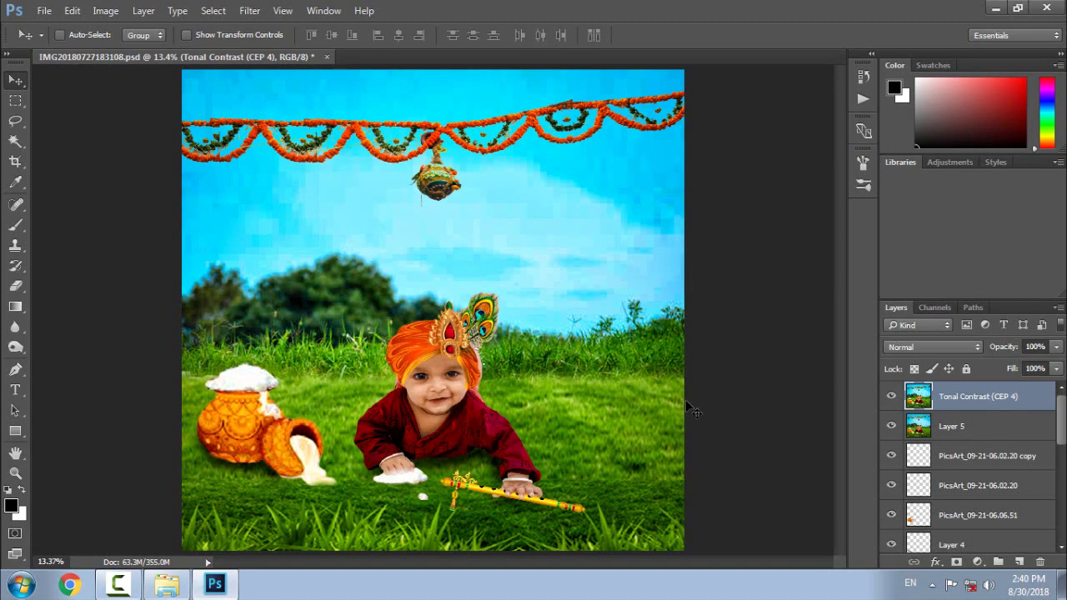
{"action": "key", "text": "ctrl+plus"}
{"action": "key", "text": "ctrl+plus"}
{"action": "key", "text": "ctrl+0"}
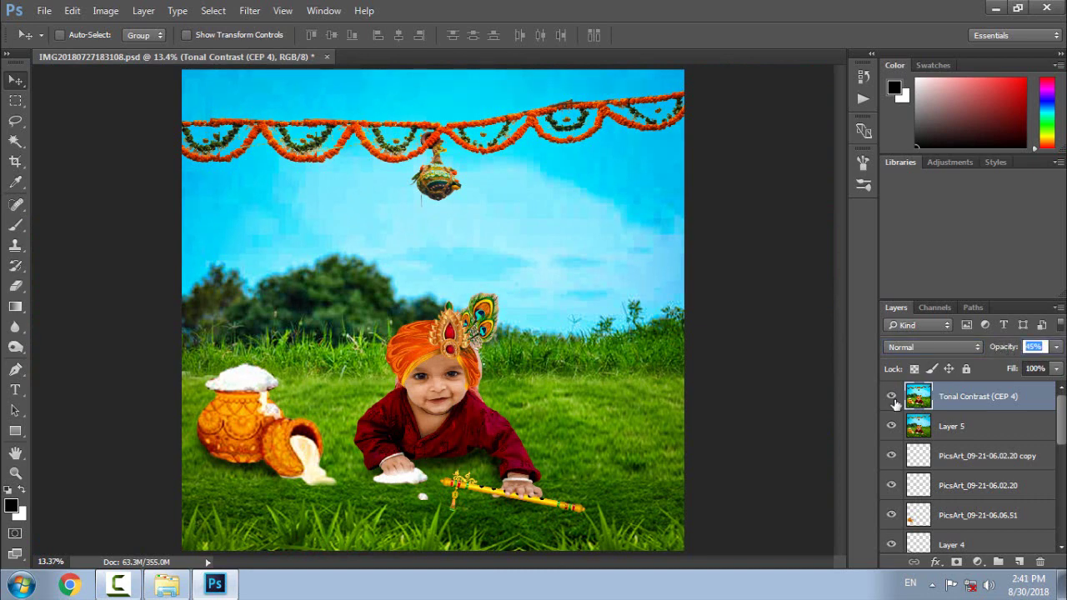
{"action": "right_click", "coordinate": [992, 405]}
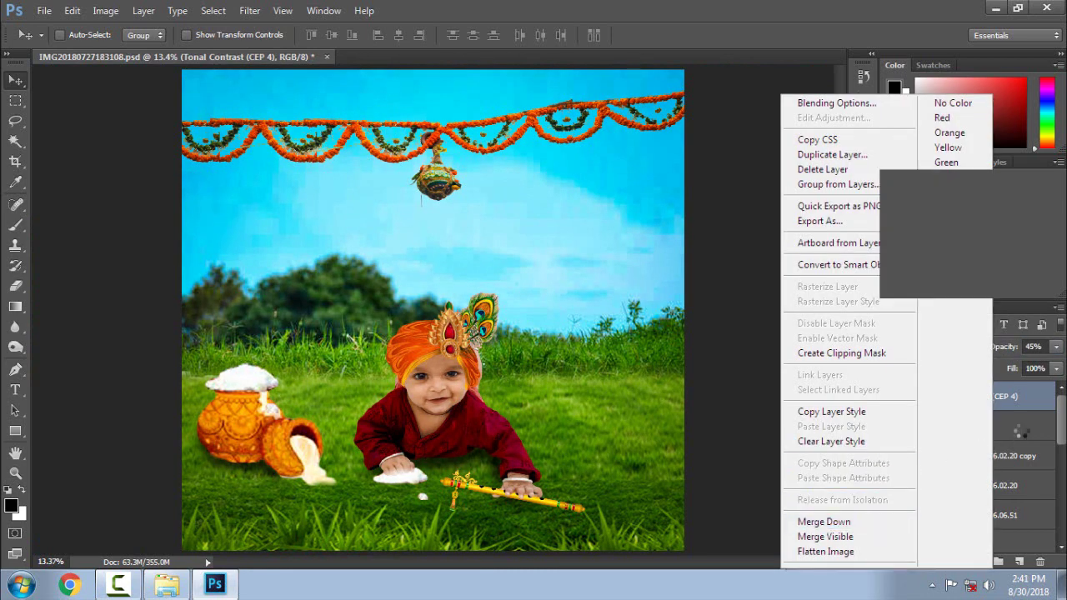
{"action": "left_click", "coordinate": [824, 522]}
Save the document, select the Smudge Tool at 12% strength, and zoom in on the face.
{"action": "key", "text": "ctrl+s"}
{"action": "left_click", "coordinate": [15, 327]}
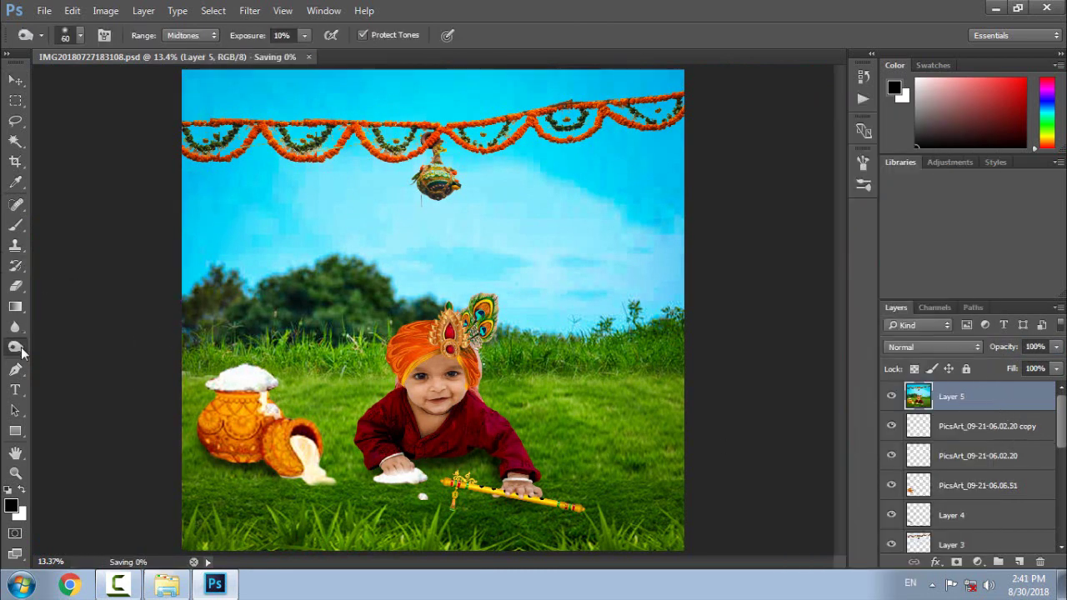
{"action": "left_click", "coordinate": [67, 353]}
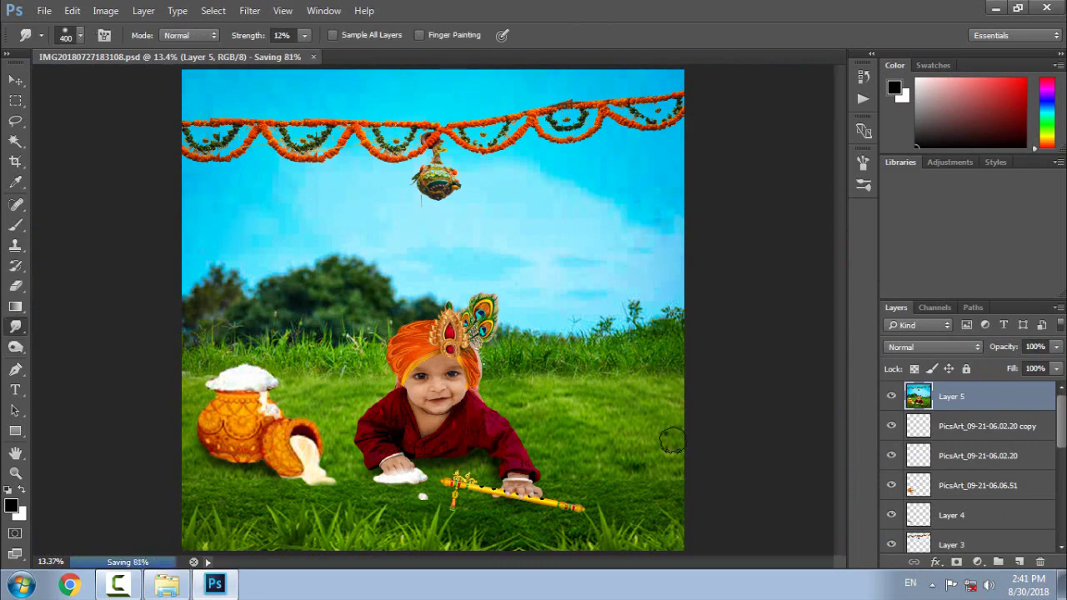
{"action": "scroll", "coordinate": [434, 336], "scroll_direction": "up", "scroll_amount": 3}
{"action": "left_click_drag", "start_coordinate": [503, 519], "coordinate": [492, 304]}
{"action": "scroll", "coordinate": [491, 305], "scroll_direction": "up", "scroll_amount": 2}
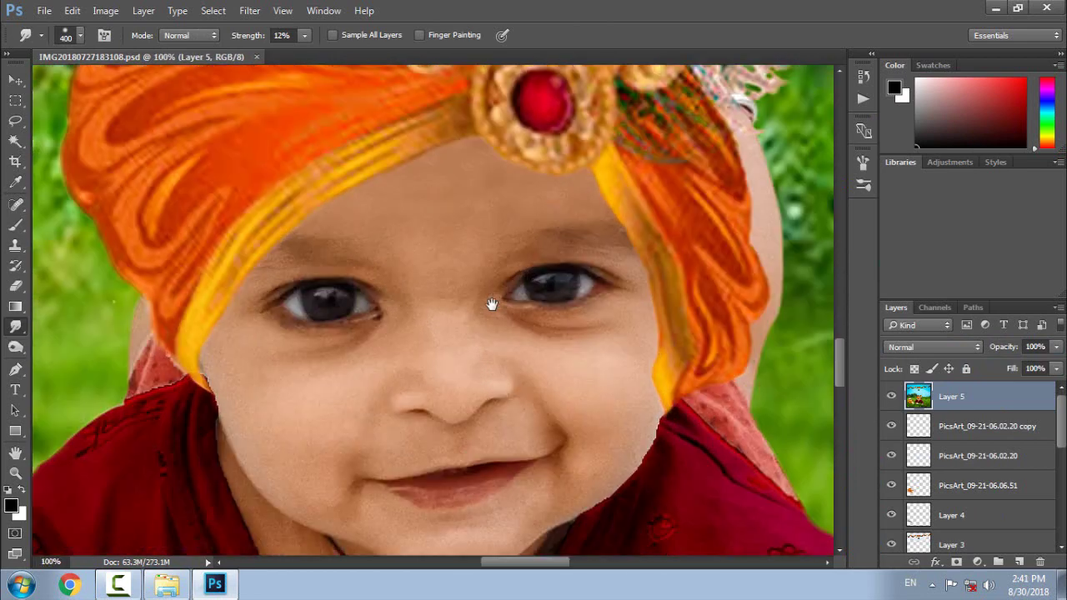
{"action": "left_click_drag", "start_coordinate": [412, 276], "coordinate": [395, 312]}
Smudge the forehead and around the eyes, shrinking the brush to 100 then 70.
{"action": "key", "text": "bracketleft"}
{"action": "key", "text": "bracketleft"}
{"action": "key", "text": "bracketleft"}
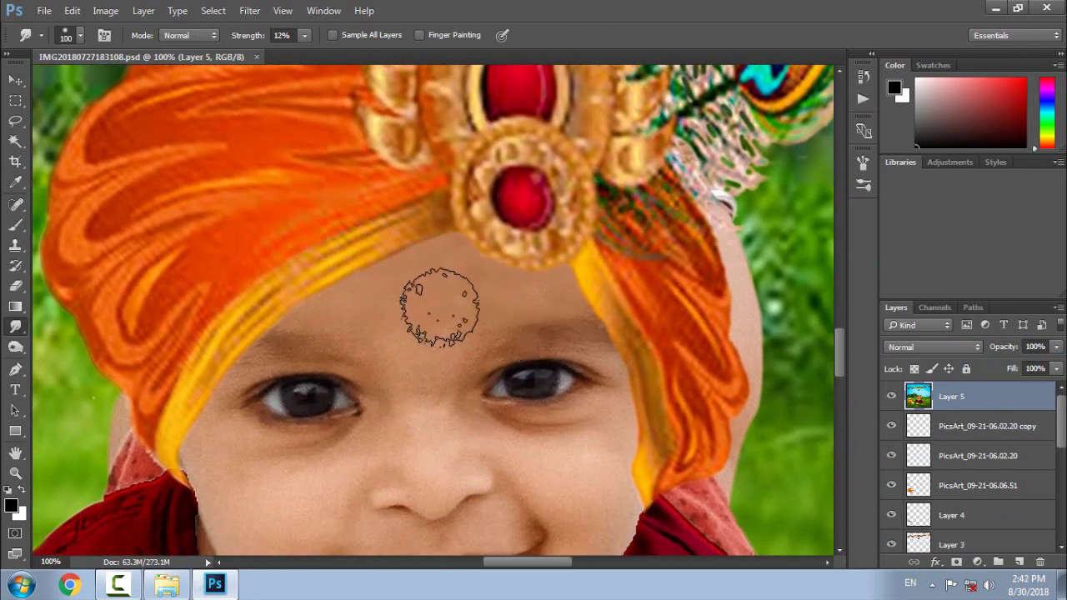
{"action": "scroll", "coordinate": [440, 307], "scroll_direction": "up", "scroll_amount": 1}
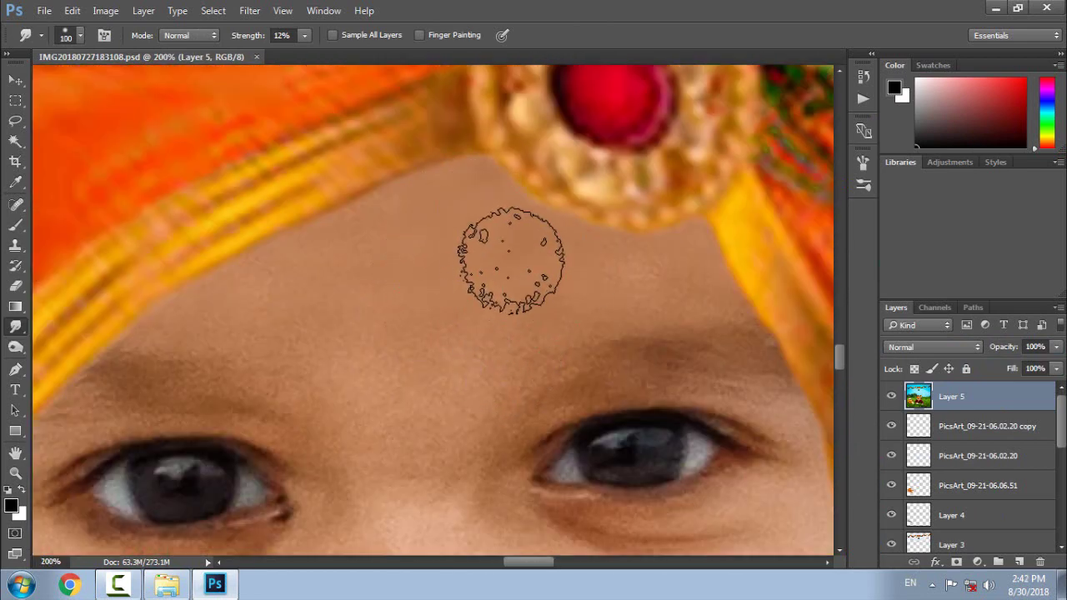
{"action": "key", "text": "bracketleft"}
{"action": "key", "text": "bracketleft"}
{"action": "key", "text": "bracketleft"}
{"action": "scroll", "coordinate": [408, 469], "scroll_direction": "down", "scroll_amount": 3}
{"action": "scroll", "coordinate": [336, 309], "scroll_direction": "right", "scroll_amount": 3}
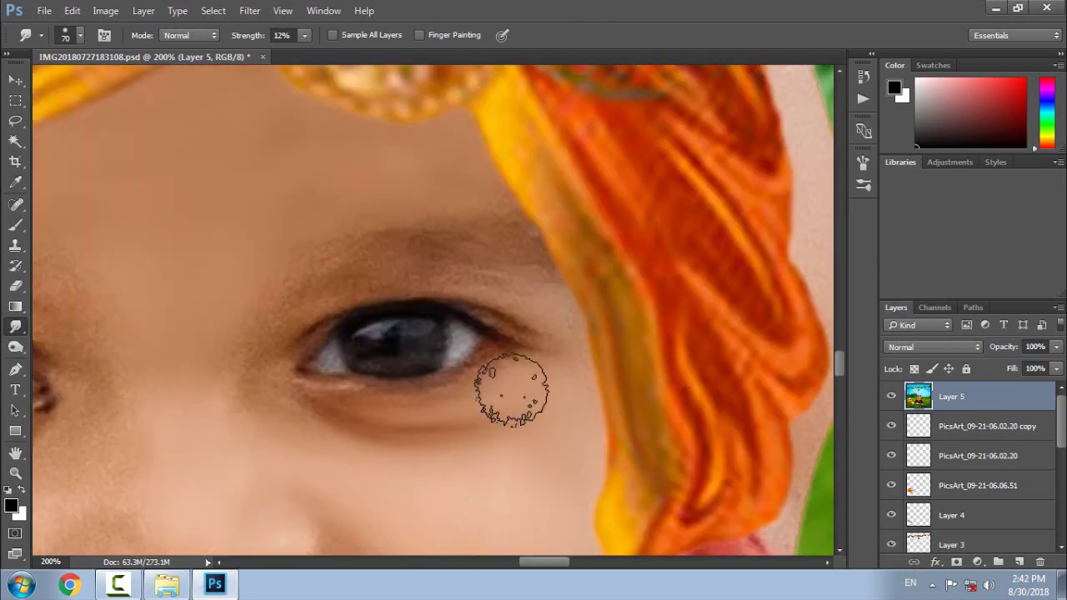
{"action": "scroll", "coordinate": [234, 293], "scroll_direction": "left", "scroll_amount": 5}
{"action": "scroll", "coordinate": [234, 293], "scroll_direction": "down", "scroll_amount": 2}
Smooth the cheeks and chin with smudge brush sizes 50, 30 and 40.
{"action": "key", "text": "bracketright"}
{"action": "key", "text": "bracketright"}
{"action": "key", "text": "bracketright"}
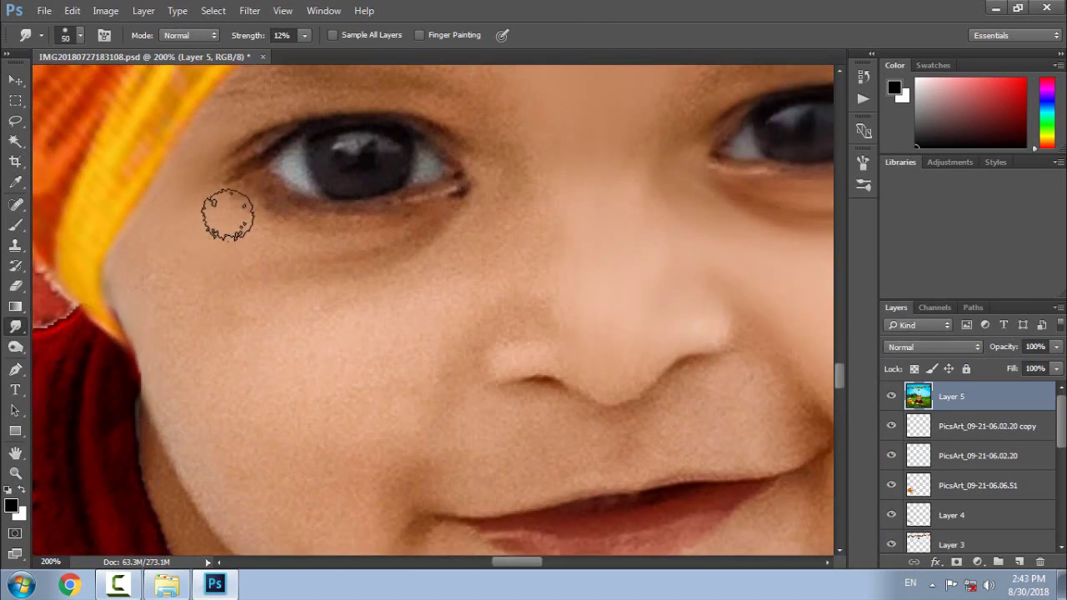
{"action": "scroll", "coordinate": [239, 381], "scroll_direction": "down", "scroll_amount": 2}
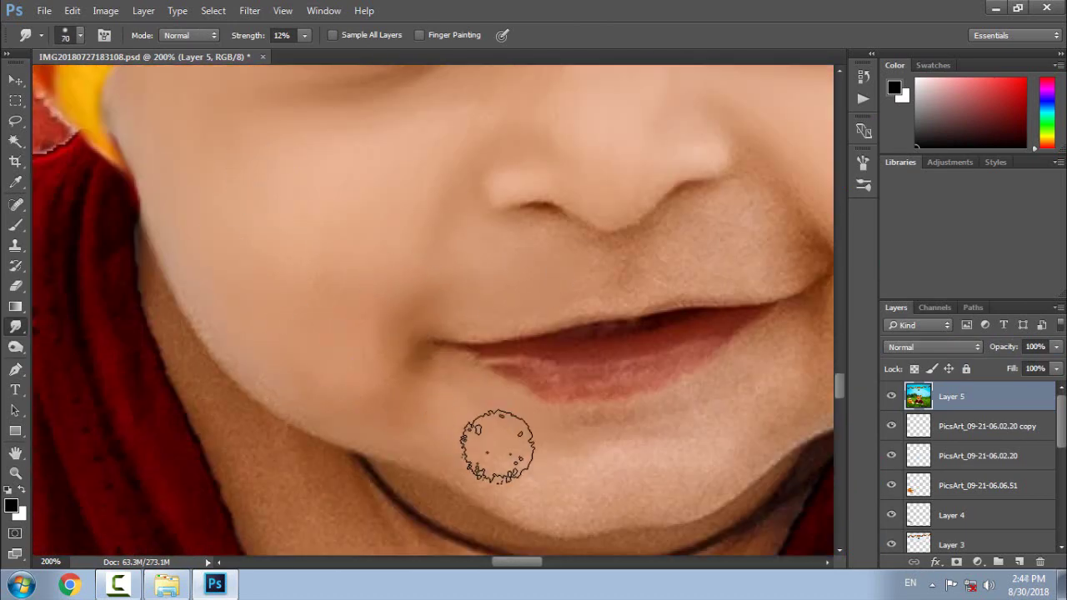
{"action": "scroll", "coordinate": [450, 342], "scroll_direction": "up", "scroll_amount": 4}
{"action": "key", "text": "bracketleft"}
{"action": "key", "text": "bracketleft"}
{"action": "key", "text": "bracketright"}
{"action": "scroll", "coordinate": [655, 302], "scroll_direction": "down", "scroll_amount": 3}
{"action": "scroll", "coordinate": [655, 302], "scroll_direction": "right", "scroll_amount": 1}
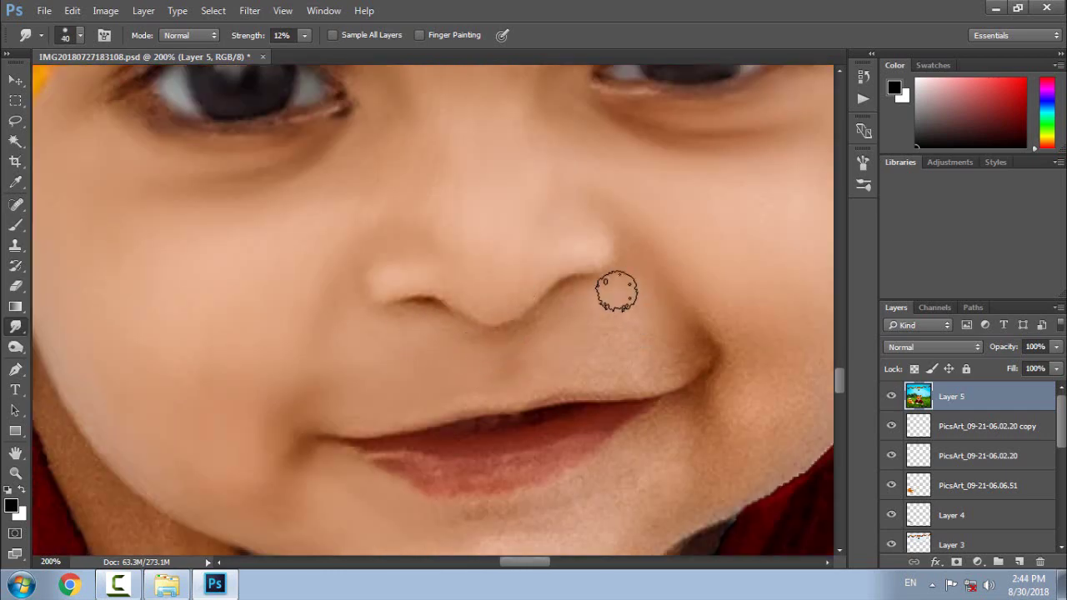
{"action": "scroll", "coordinate": [501, 317], "scroll_direction": "down", "scroll_amount": 3}
{"action": "scroll", "coordinate": [500, 317], "scroll_direction": "right", "scroll_amount": 3}
Soften the neck skin with an enlarged smudge brush of 60 and larger.
{"action": "key", "text": "bracketright"}
{"action": "key", "text": "bracketright"}
{"action": "scroll", "coordinate": [543, 376], "scroll_direction": "up", "scroll_amount": 1}
{"action": "scroll", "coordinate": [357, 381], "scroll_direction": "left", "scroll_amount": 1}
{"action": "scroll", "coordinate": [426, 376], "scroll_direction": "left", "scroll_amount": 2}
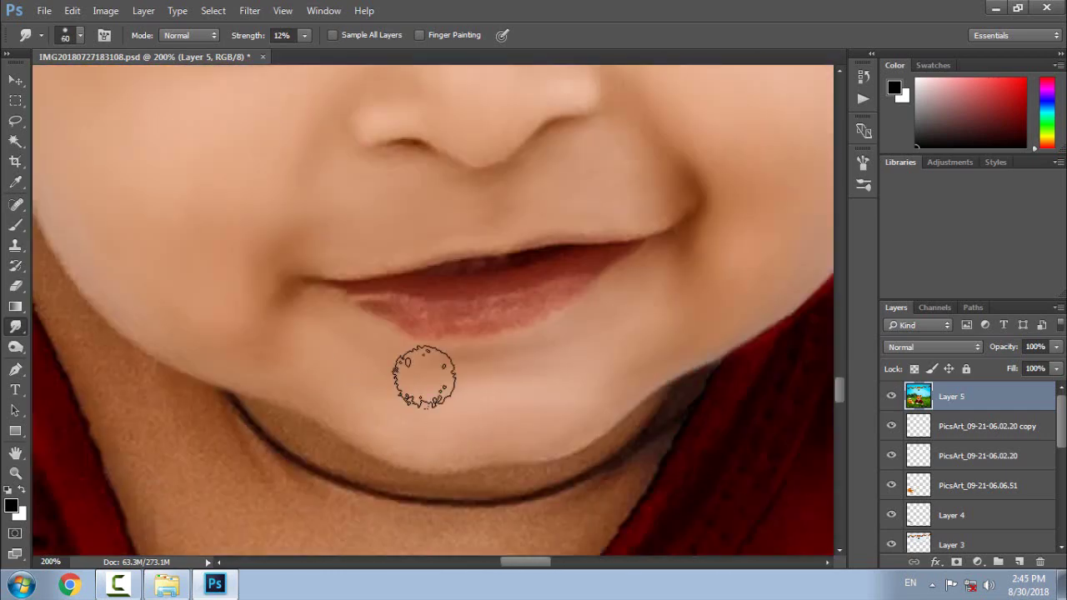
{"action": "key", "text": "ctrl+minus"}
{"action": "key", "text": "ctrl+plus"}
{"action": "scroll", "coordinate": [293, 320], "scroll_direction": "down", "scroll_amount": 3}
{"action": "key", "text": "bracketright"}
{"action": "key", "text": "bracketright"}
{"action": "key", "text": "bracketright"}
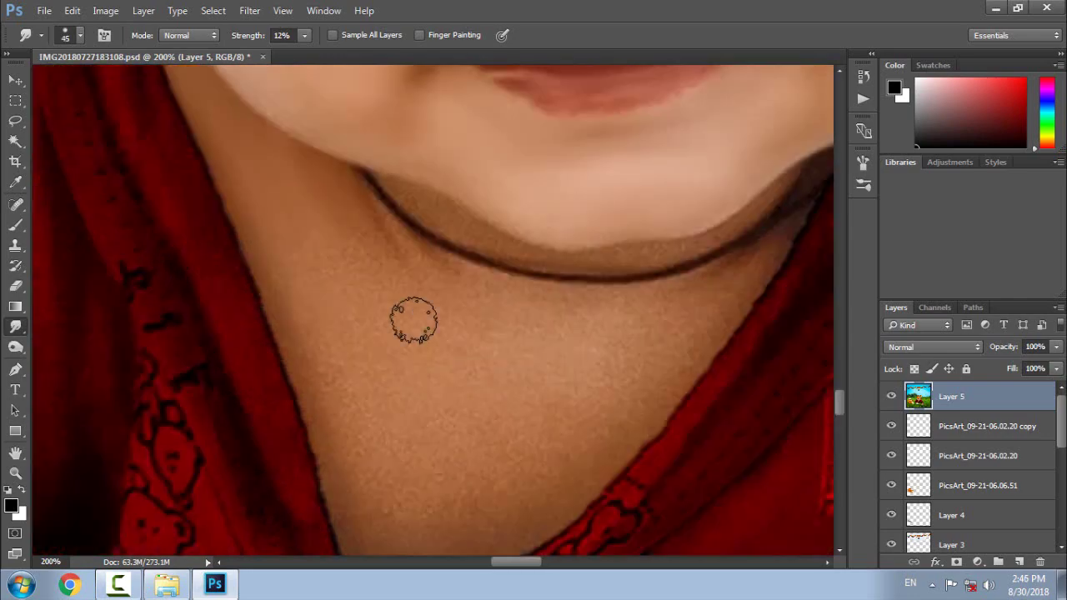
{"action": "scroll", "coordinate": [391, 215], "scroll_direction": "down", "scroll_amount": 3}
{"action": "scroll", "coordinate": [500, 292], "scroll_direction": "up", "scroll_amount": 3}
{"action": "scroll", "coordinate": [501, 292], "scroll_direction": "right", "scroll_amount": 1}
Smooth the baby's hands with a 45-size smudge brush.
{"action": "key", "text": "bracketleft"}
{"action": "key", "text": "bracketleft"}
{"action": "key", "text": "bracketleft"}
{"action": "scroll", "coordinate": [668, 398], "scroll_direction": "down", "scroll_amount": 5}
{"action": "scroll", "coordinate": [312, 241], "scroll_direction": "left", "scroll_amount": 1}
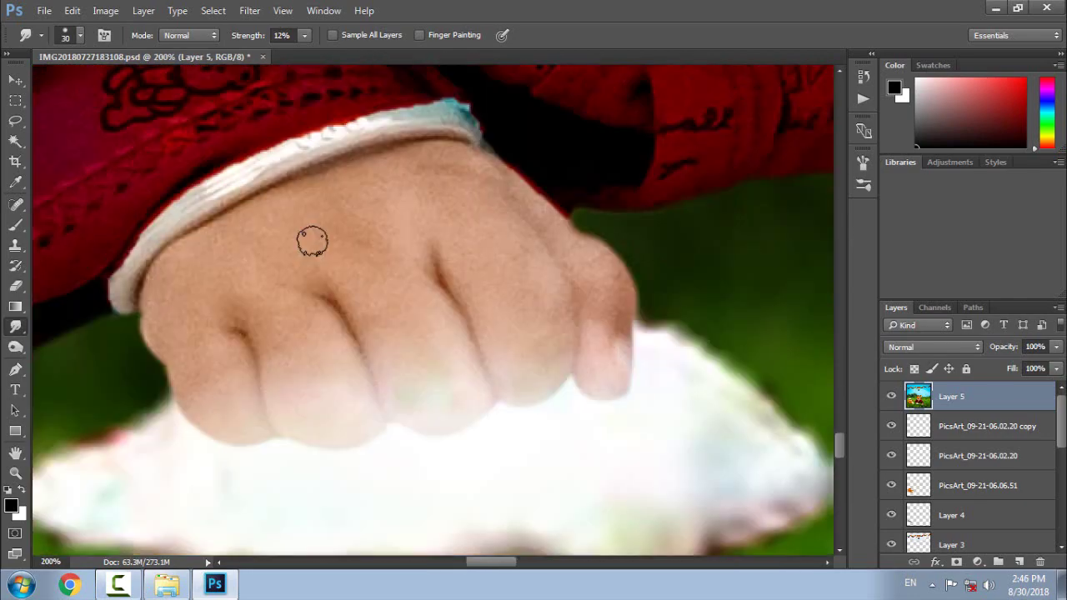
{"action": "scroll", "coordinate": [372, 281], "scroll_direction": "down", "scroll_amount": 3}
{"action": "scroll", "coordinate": [372, 281], "scroll_direction": "right", "scroll_amount": 5}
{"action": "scroll", "coordinate": [262, 210], "scroll_direction": "up", "scroll_amount": 1}
{"action": "scroll", "coordinate": [262, 209], "scroll_direction": "left", "scroll_amount": 1}
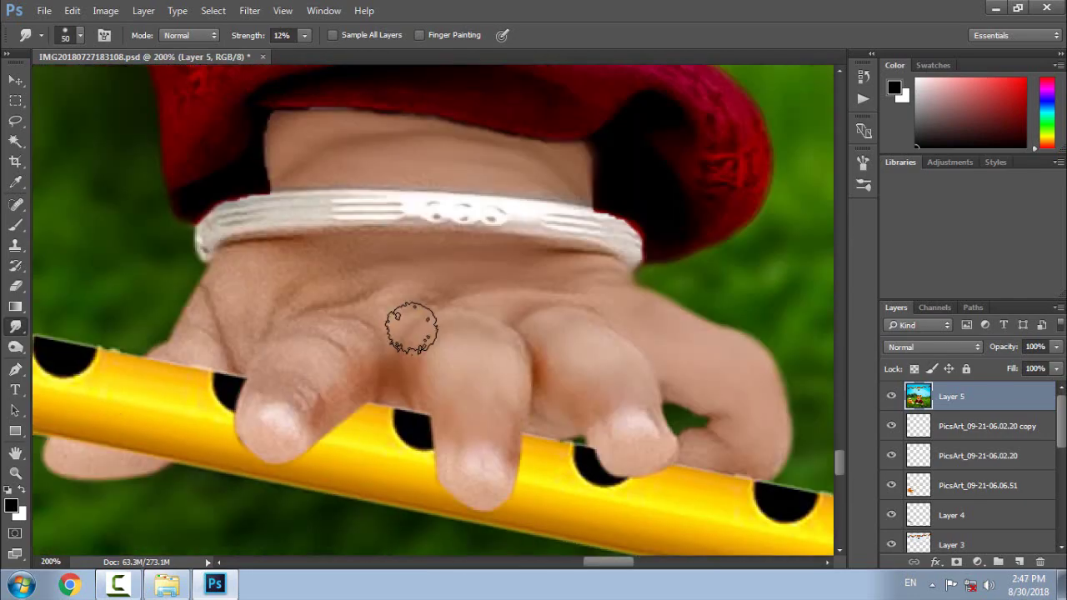
{"action": "scroll", "coordinate": [412, 322], "scroll_direction": "left", "scroll_amount": 1}
{"action": "key", "text": "ctrl+minus"}
{"action": "scroll", "coordinate": [564, 336], "scroll_direction": "up", "scroll_amount": 10}
{"action": "scroll", "coordinate": [142, 322], "scroll_direction": "right", "scroll_amount": 2}
Commit the placed logo and rasterize the LOGO layer.
{"action": "key", "text": "o"}
{"action": "scroll", "coordinate": [443, 362], "scroll_direction": "up", "scroll_amount": 2}
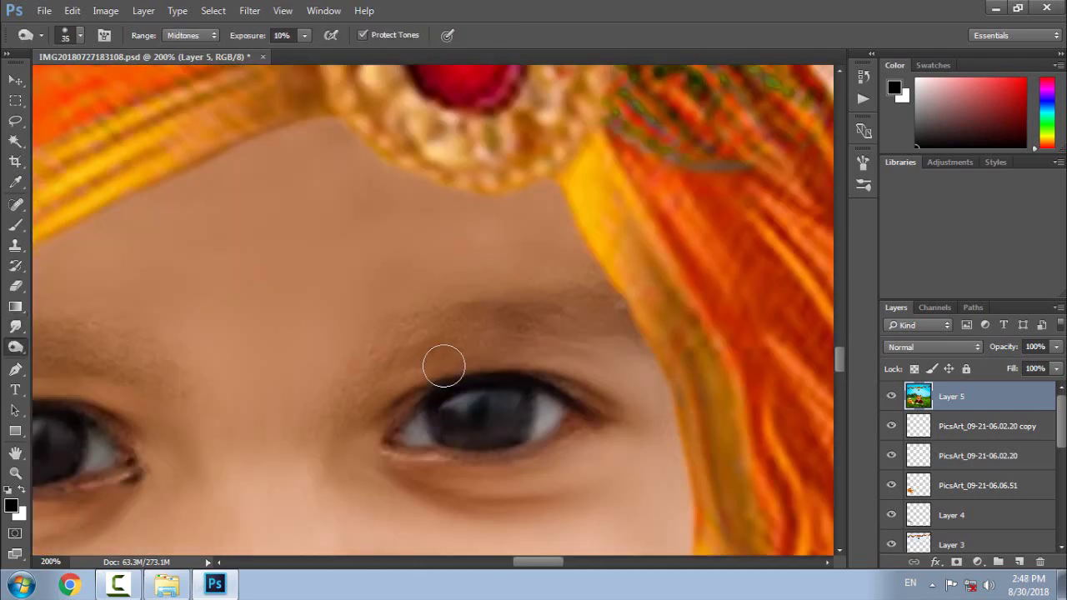
{"action": "scroll", "coordinate": [599, 412], "scroll_direction": "right", "scroll_amount": 1}
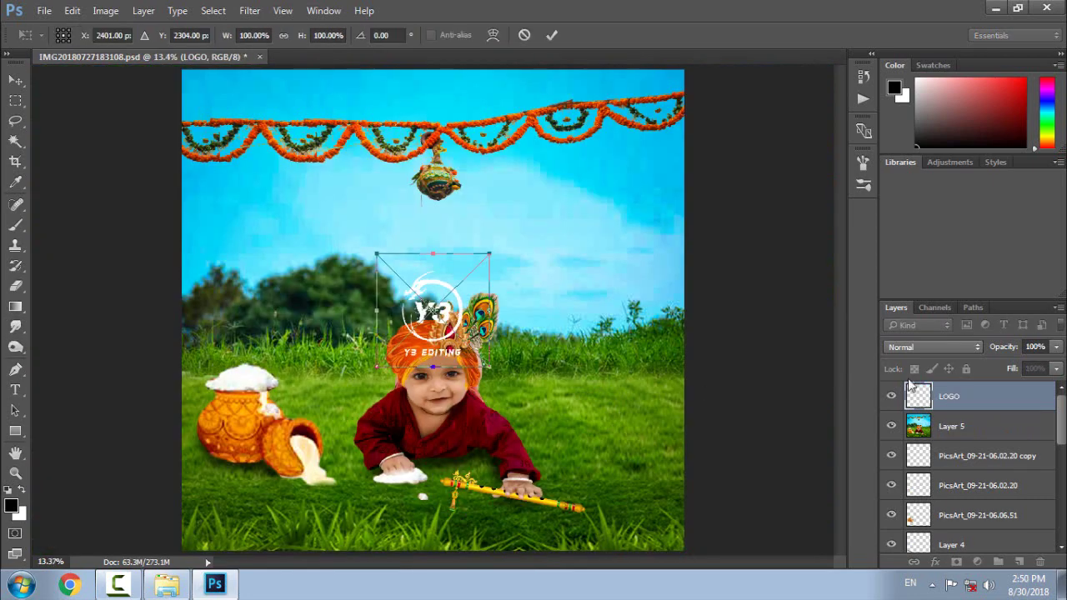
{"action": "key", "text": "Return"}
{"action": "right_click", "coordinate": [949, 396]}
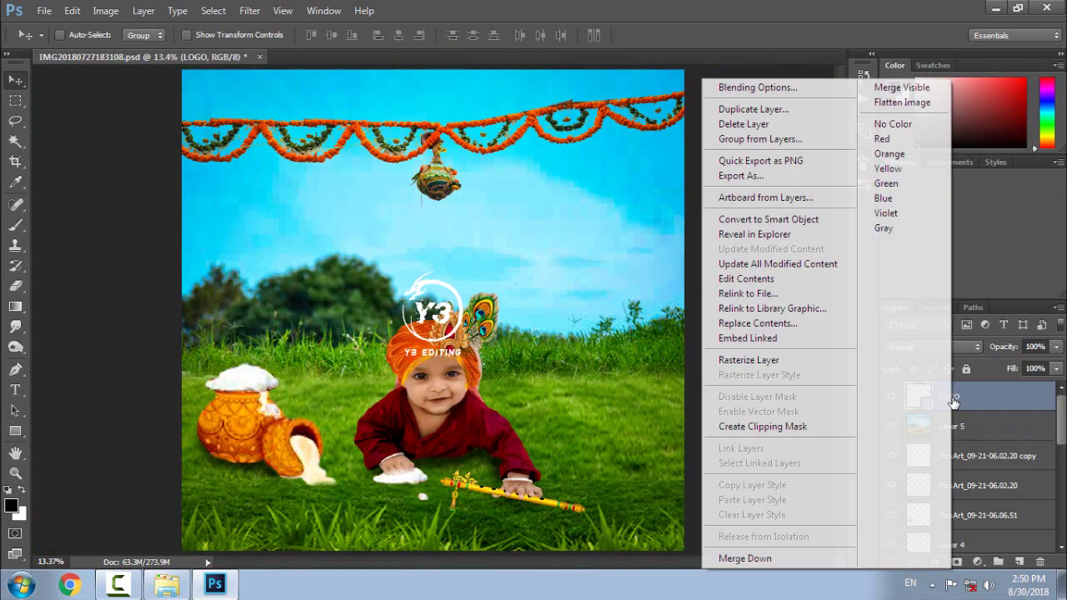
{"action": "left_click", "coordinate": [749, 360]}
Add a Hue/Saturation adjustment with Lightness -100 to turn the logo black.
{"action": "left_click", "coordinate": [978, 562]}
{"action": "left_click", "coordinate": [951, 372]}
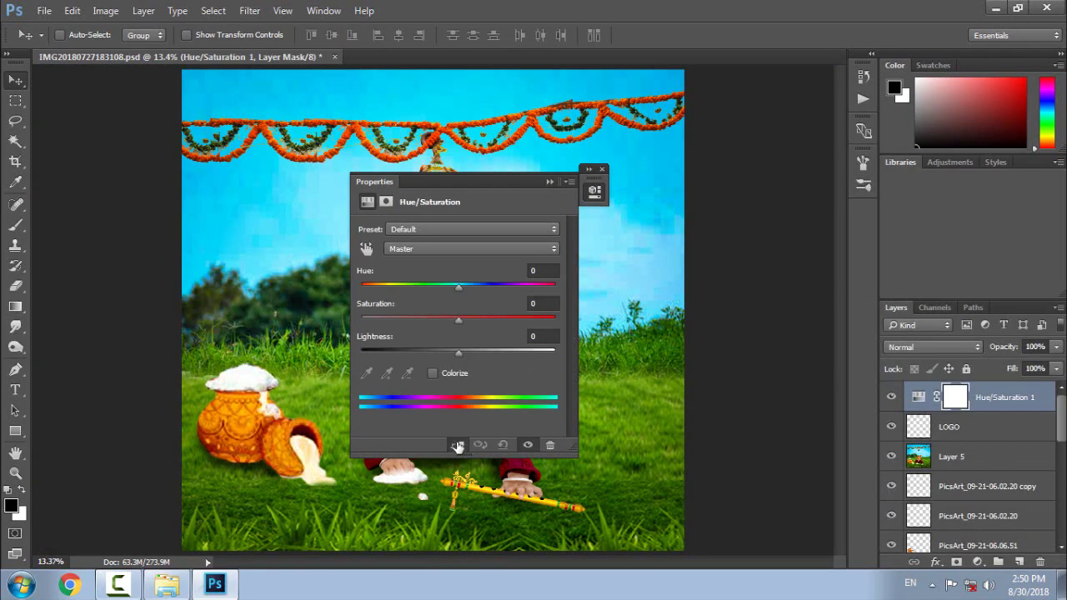
{"action": "left_click_drag", "start_coordinate": [511, 181], "coordinate": [683, 180]}
{"action": "left_click_drag", "start_coordinate": [631, 351], "coordinate": [493, 358]}
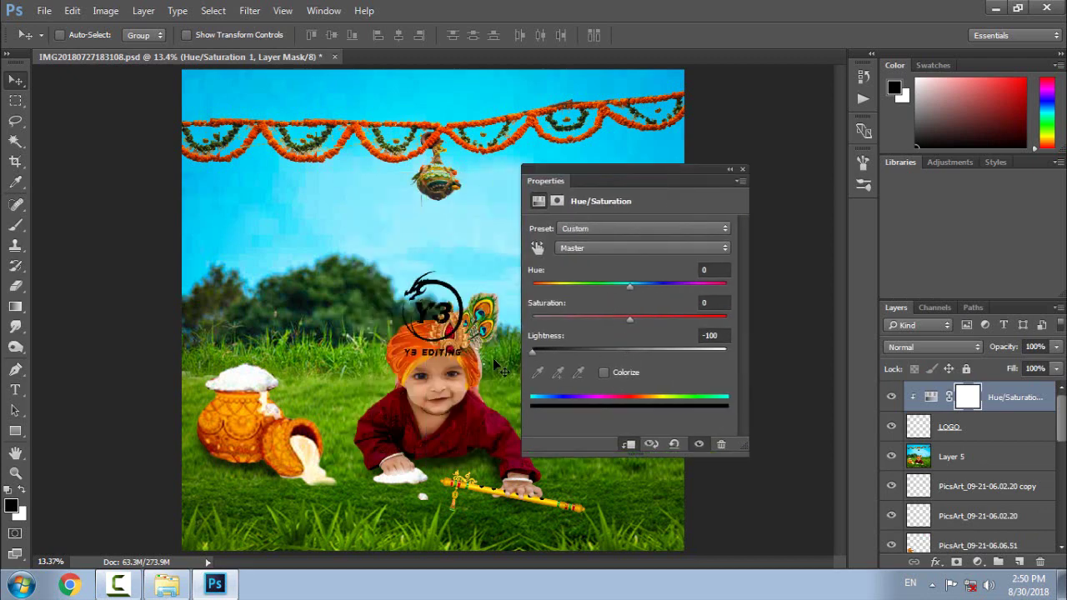
{"action": "left_click", "coordinate": [730, 172]}
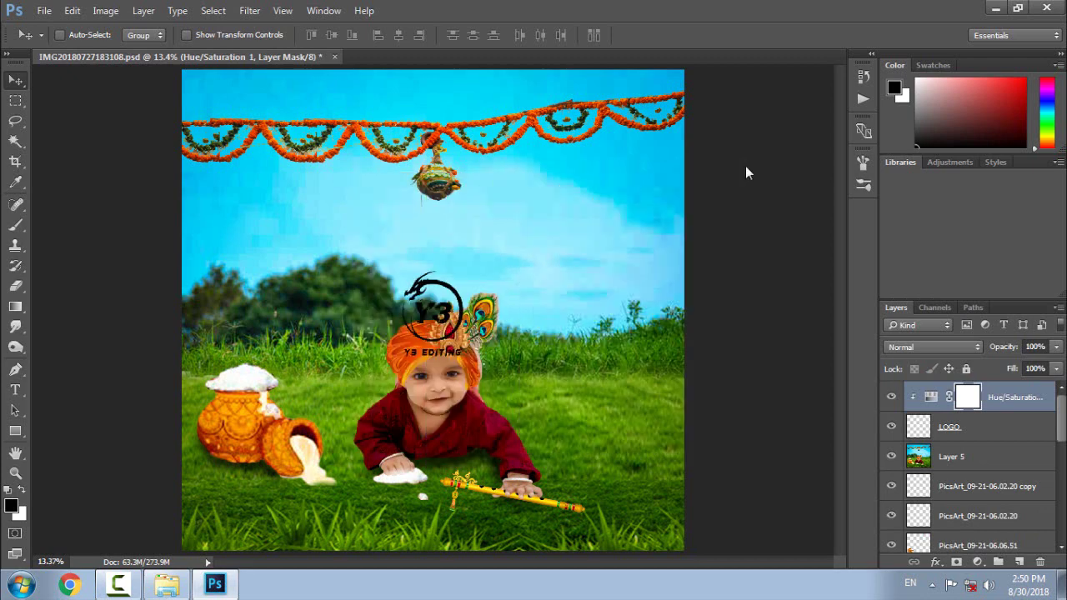
Merge the adjustment into the LOGO layer and move the logo to the bottom-right corner.
{"action": "right_click", "coordinate": [1002, 405]}
{"action": "left_click", "coordinate": [874, 520]}
{"action": "mouse_move", "coordinate": [483, 310]}
{"action": "left_mouse_down"}
{"action": "mouse_move", "coordinate": [703, 509]}
{"action": "mouse_move", "coordinate": [655, 518]}
{"action": "left_mouse_up"}
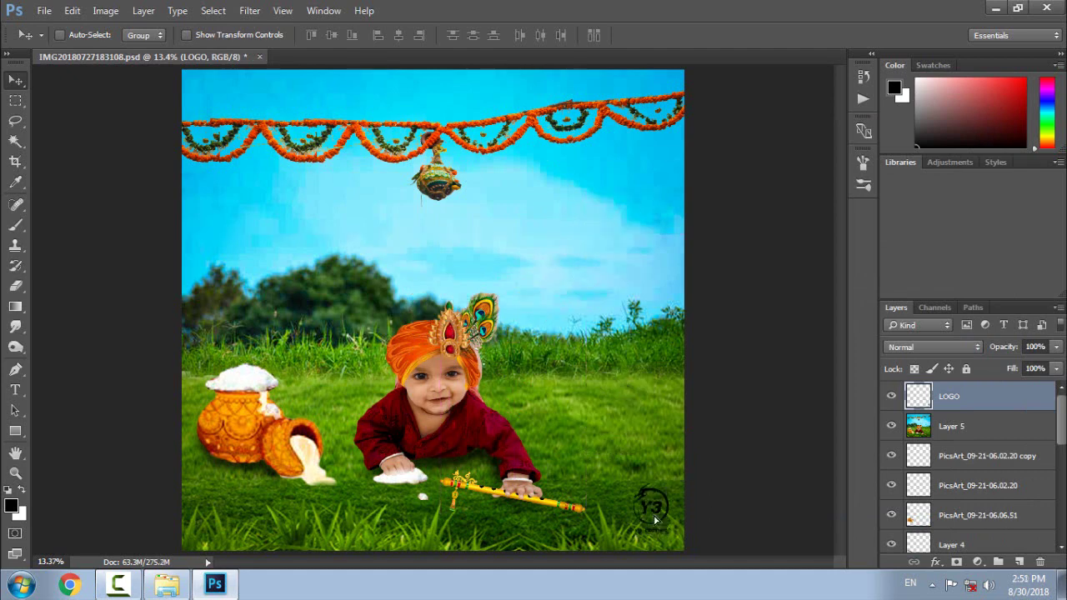